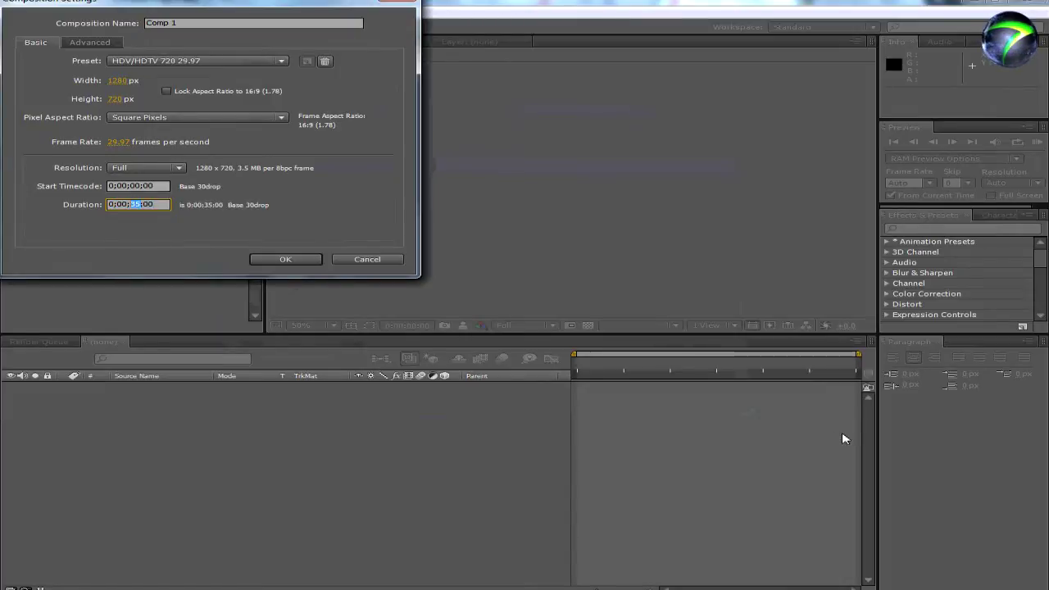
Create the composition Comp 1 with the HDV/HDTV 720 29.97 preset and a 10-second duration
key("Return")
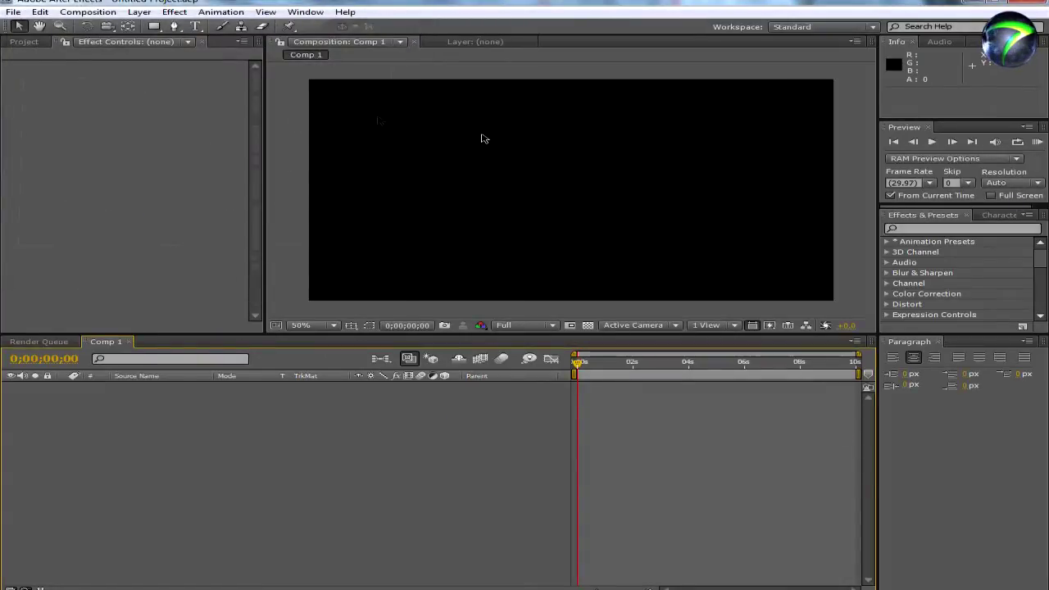
Add a full-frame rectangle shape with no fill and set its stroke width to 4 px
left_click(158, 27)
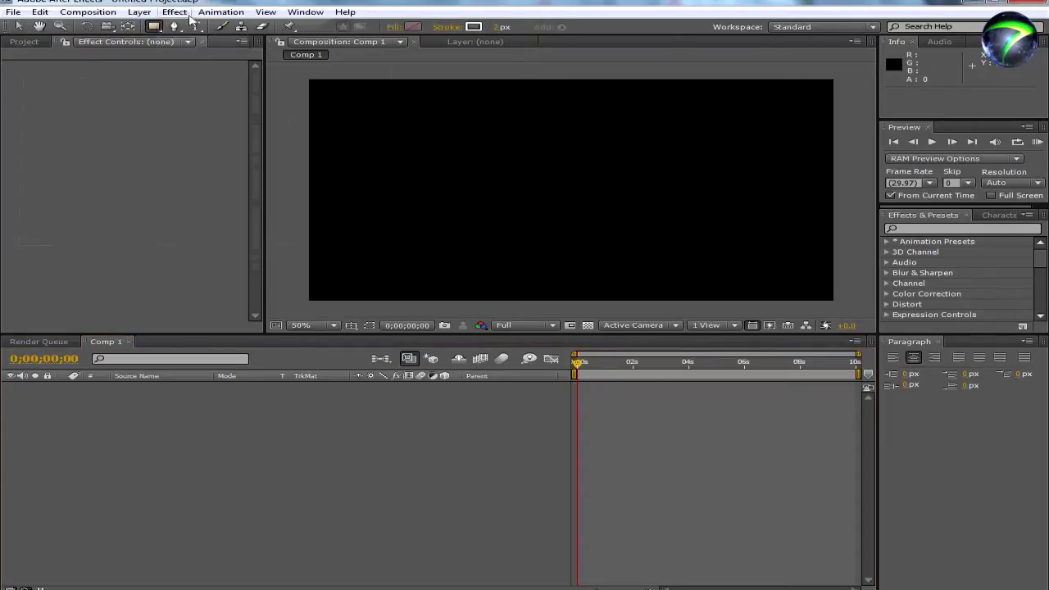
left_click(413, 27, "alt")
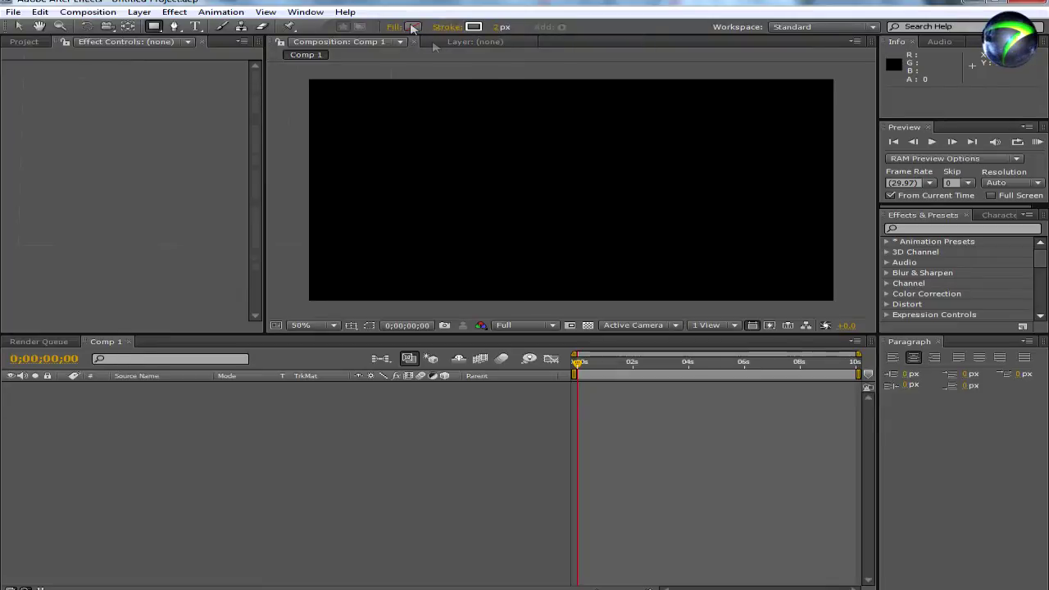
left_click(413, 28, "alt")
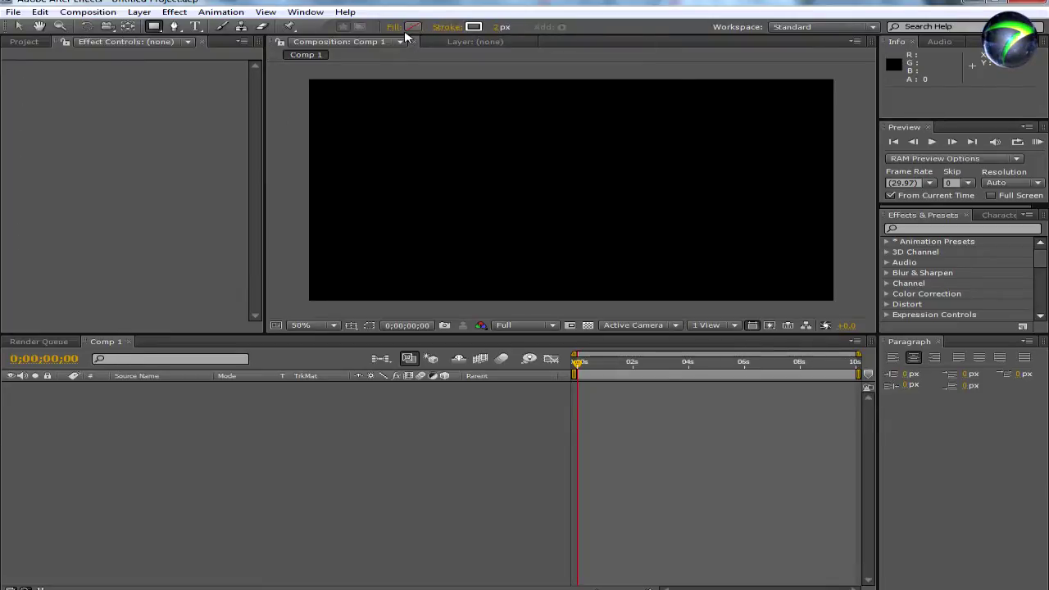
left_click(499, 28)
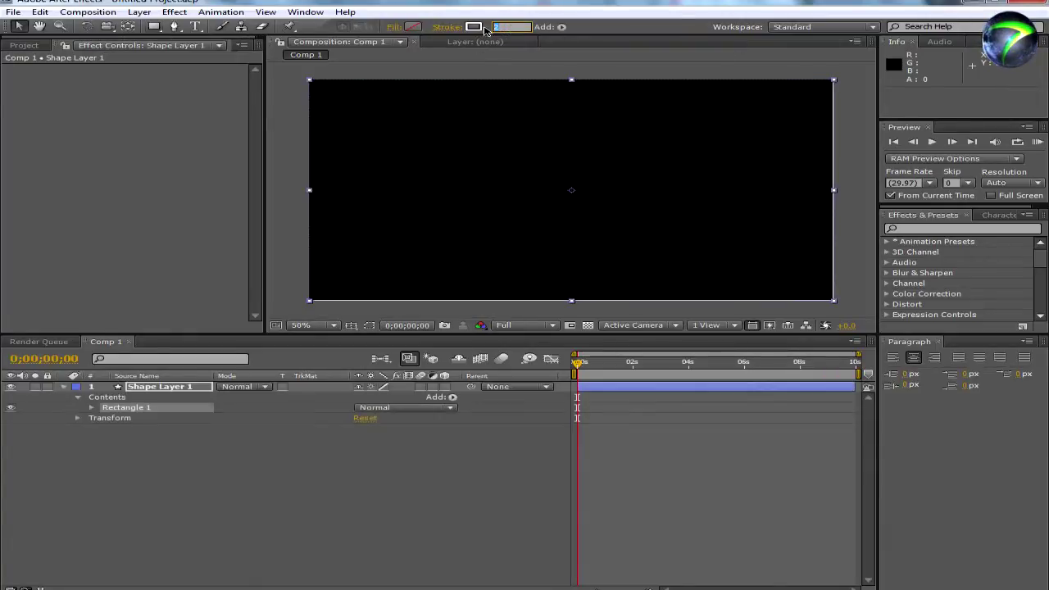
type("4")
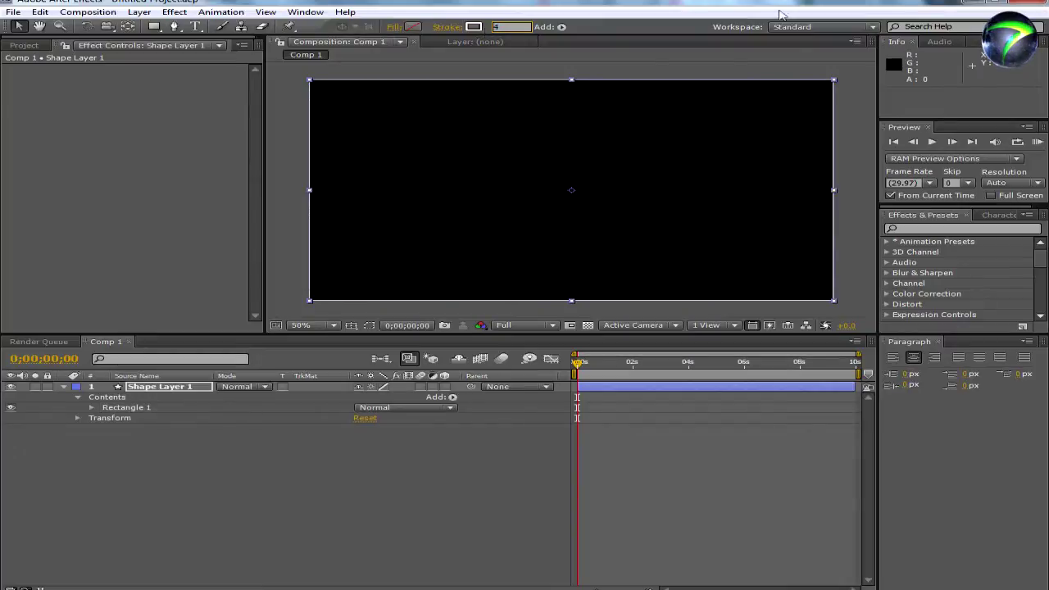
Delete the full-frame rectangle layer and draw a smaller outlined rectangle about 500 by 496 px near the middle of the frame
left_click(169, 388)
key("Delete")
left_click(154, 27)
left_click_drag(451, 119, 656, 271)
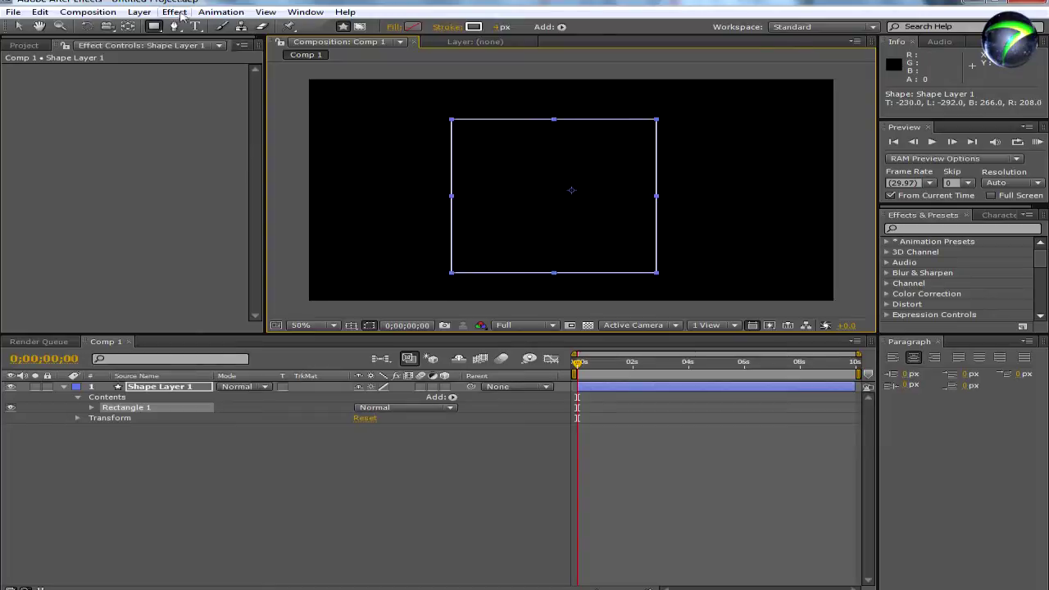
Move the outlined rectangle to the horizontal centre of the frame, slightly above the vertical middle
left_click(23, 26)
left_click_drag(509, 166, 529, 156)
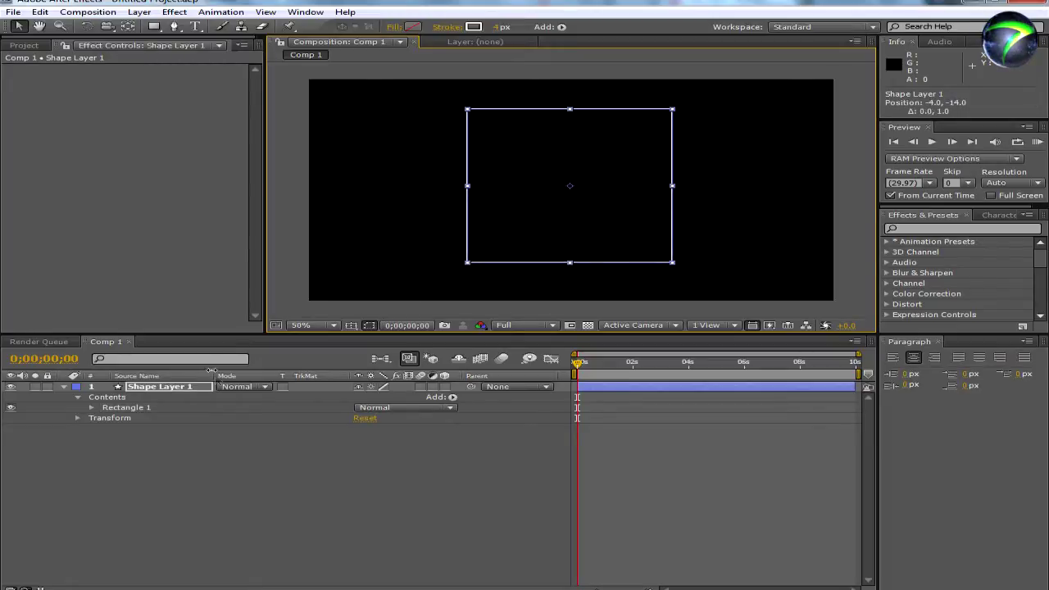
left_click(162, 387)
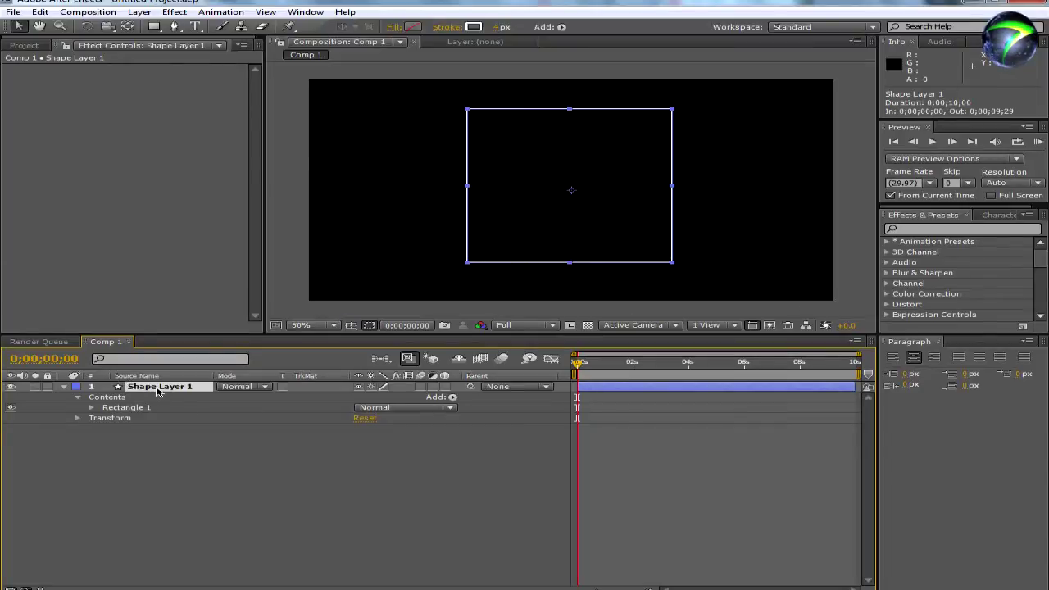
Add a text layer reading 7S inside the rectangle in the Bebas Neue font
left_click(195, 27)
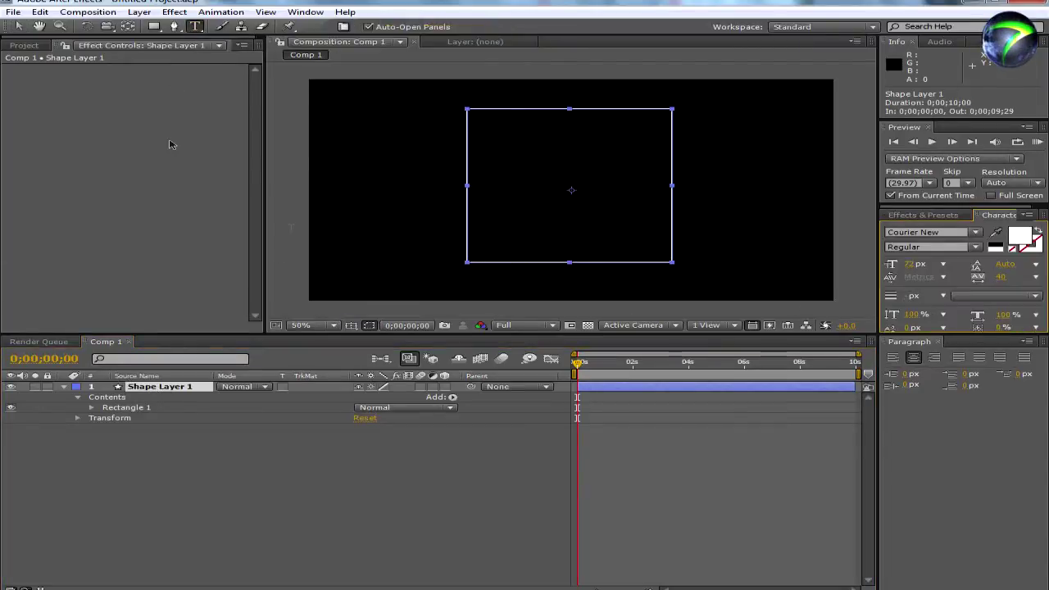
left_click(513, 175)
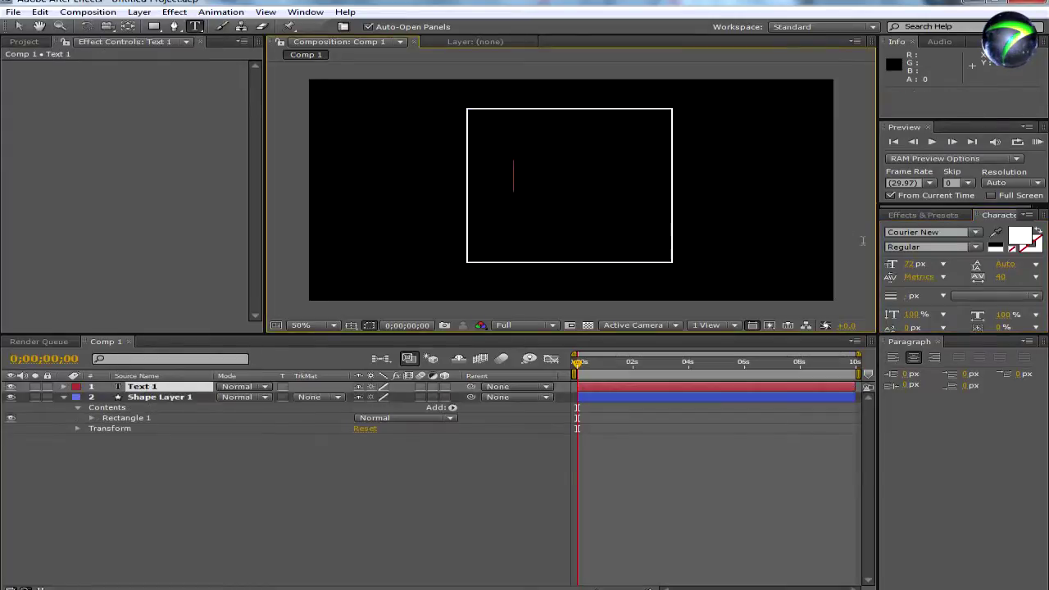
left_click(975, 233)
left_click_drag(1041, 276, 1036, 254)
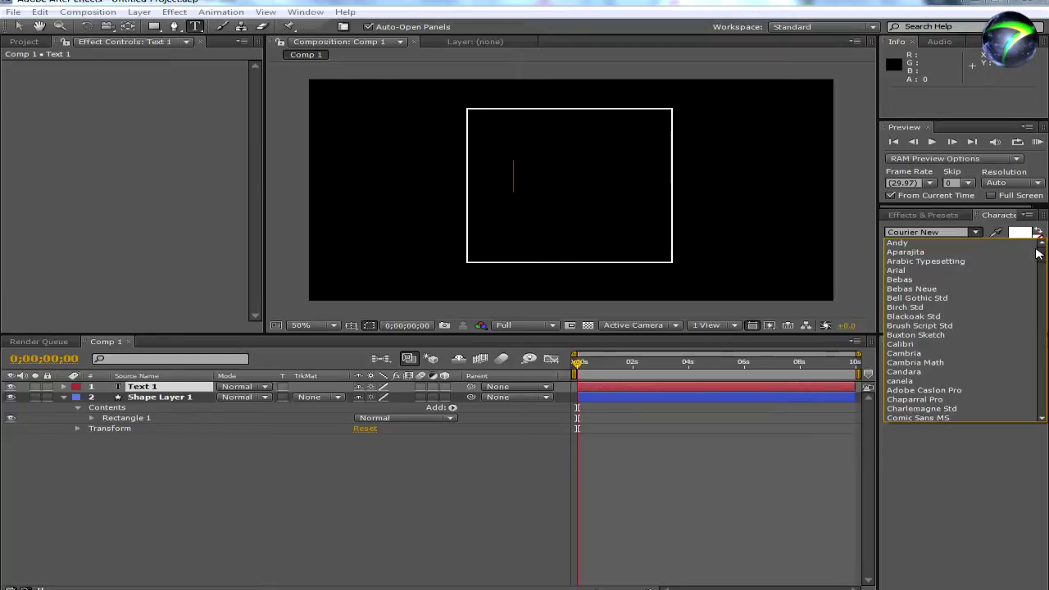
left_click(946, 289)
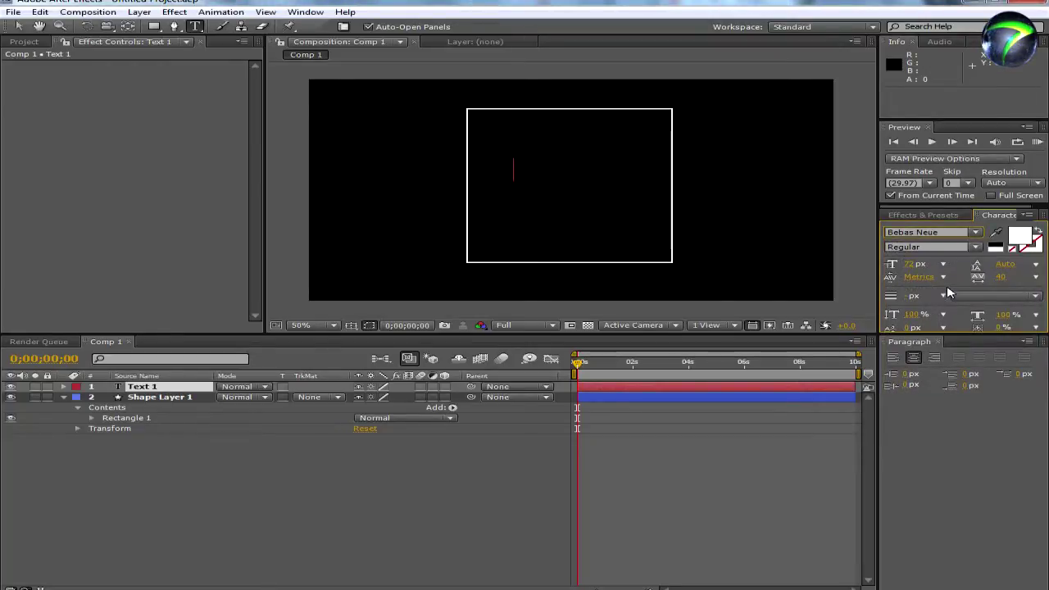
type("7")
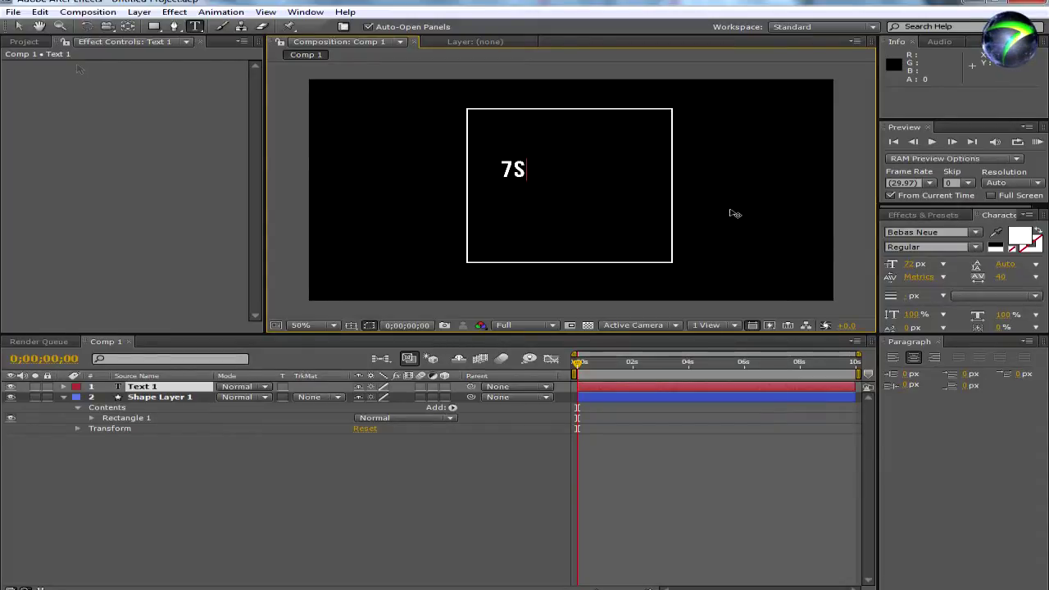
type("S")
Enlarge the 7S text until it nearly fills the rectangle and position it inside the outline
left_click(18, 26)
left_click_drag(529, 181, 611, 175)
key("shift+Down")
mouse_move(628, 218)
left_mouse_down()
mouse_move(637, 225)
mouse_move(624, 201)
left_mouse_up()
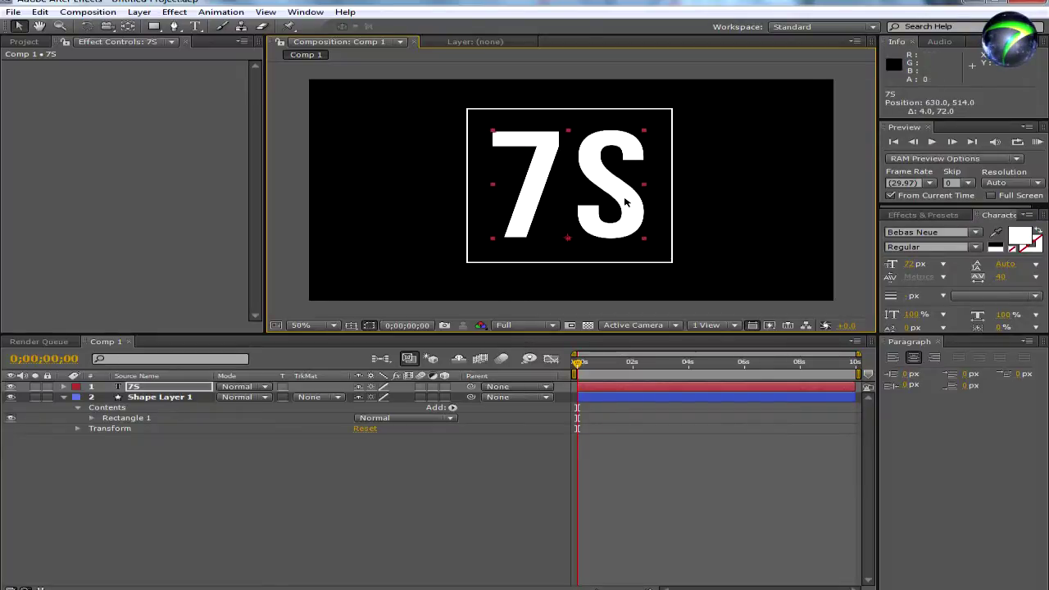
Nudge the 7S text in small increments to position 628, 510 so it sits centred in the rectangle
key("Up")
key("Up")
key("Left")
key("Right")
key("Right")
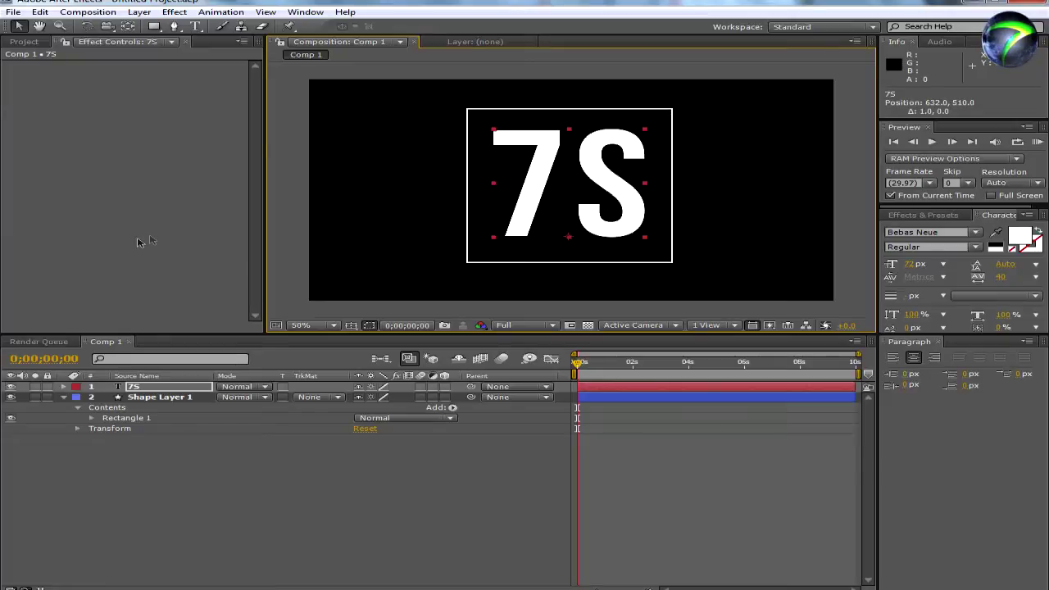
key("Left")
key("Left")
key("Left")
key("Left")
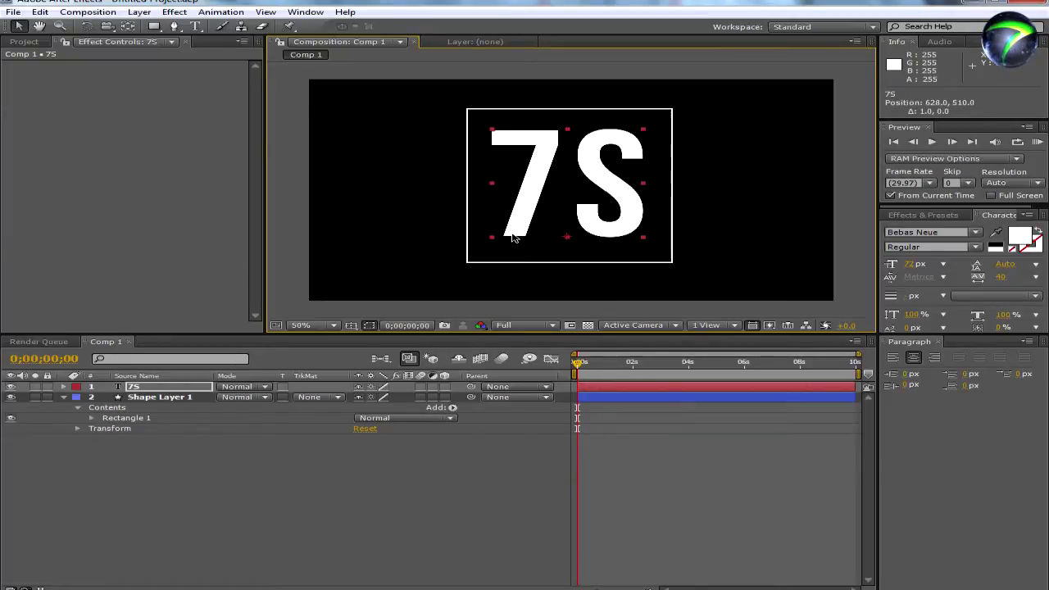
Add a separate text layer reading "Se7ensins Tutorials" below the rectangle
left_click(405, 234)
key("comma")
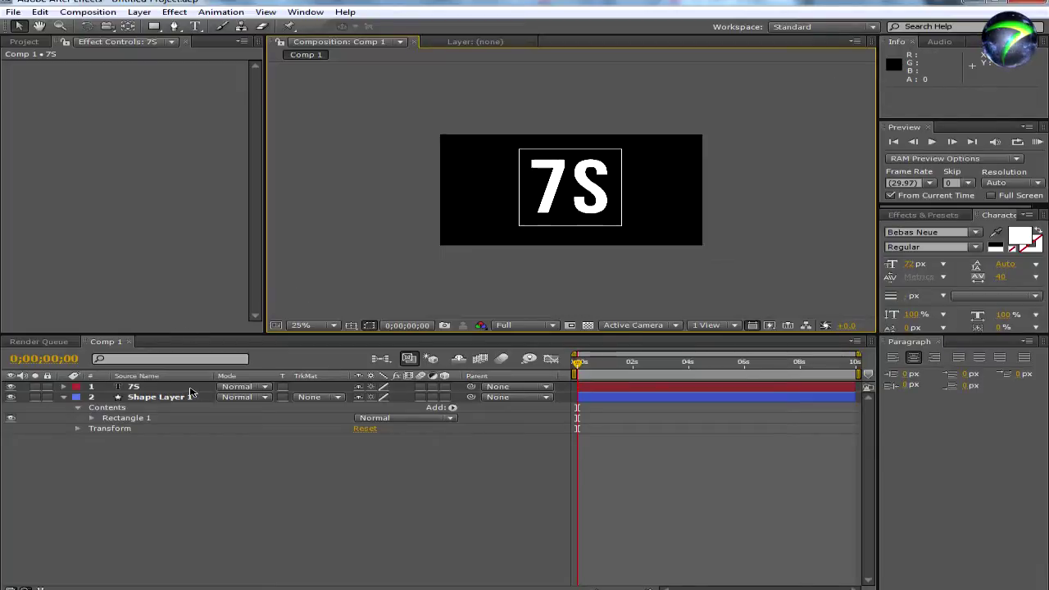
left_click(338, 326)
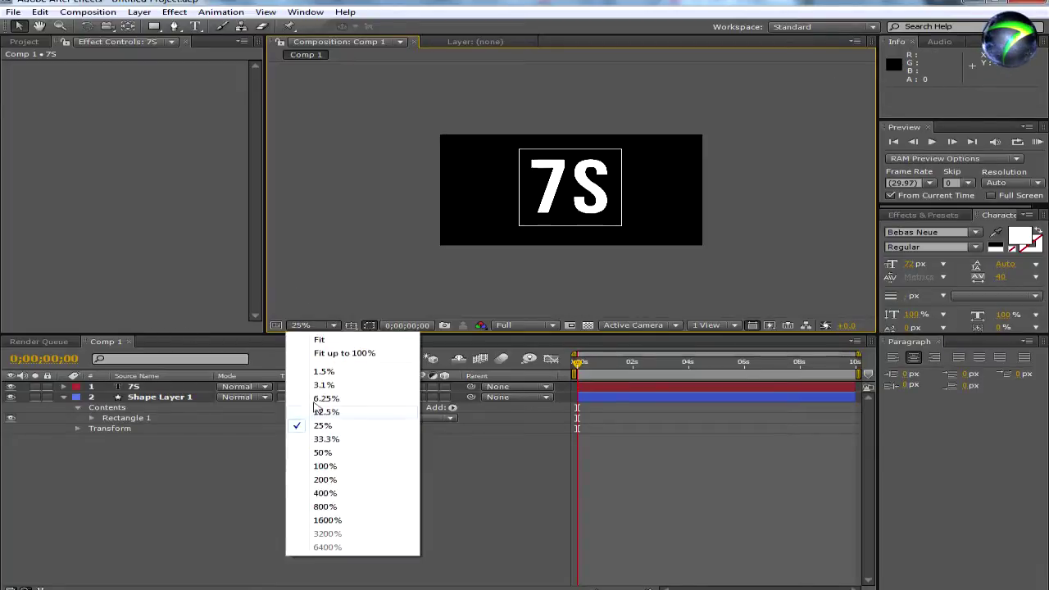
left_click(323, 453)
left_click(196, 27)
left_click(474, 278)
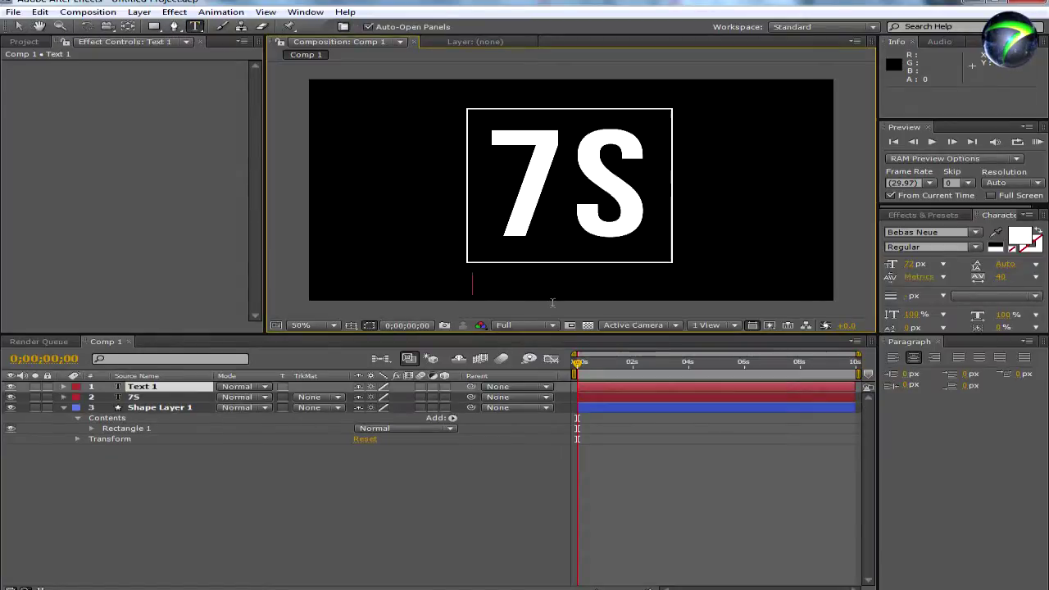
type("SE7ENS")
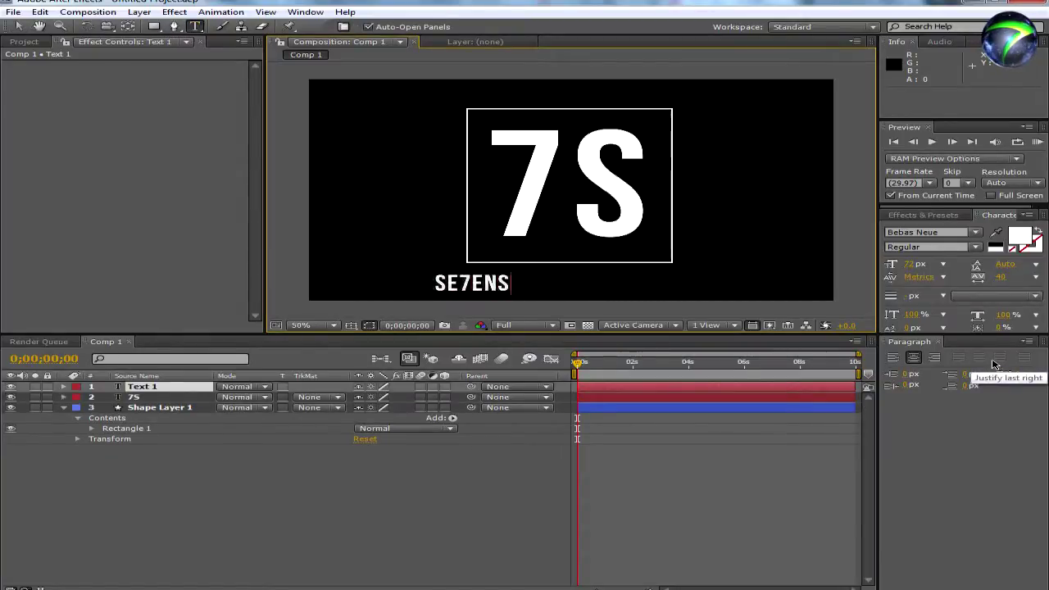
type("INS TUT")
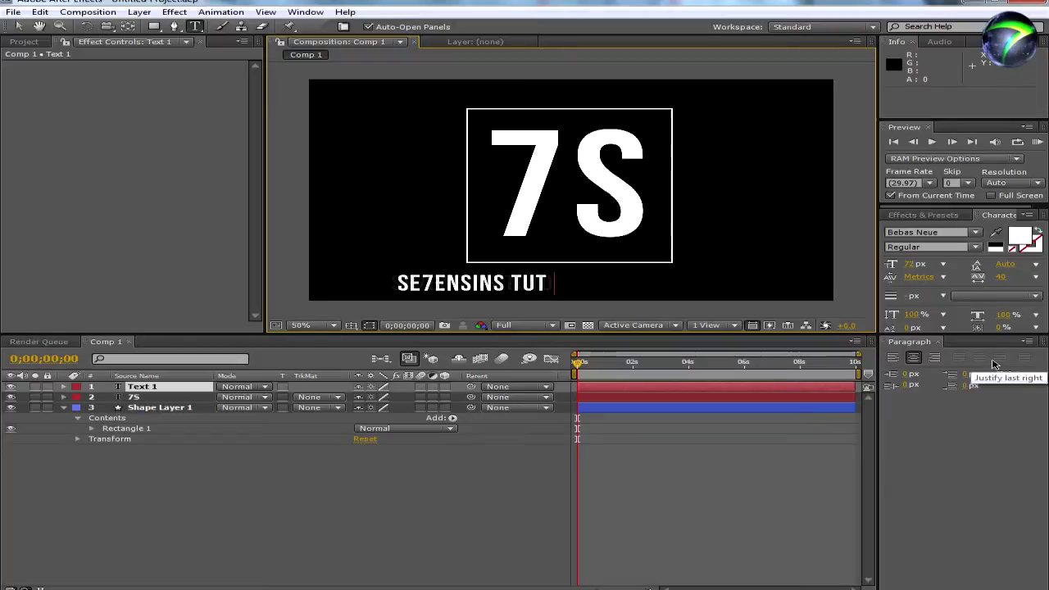
type("ORIALS")
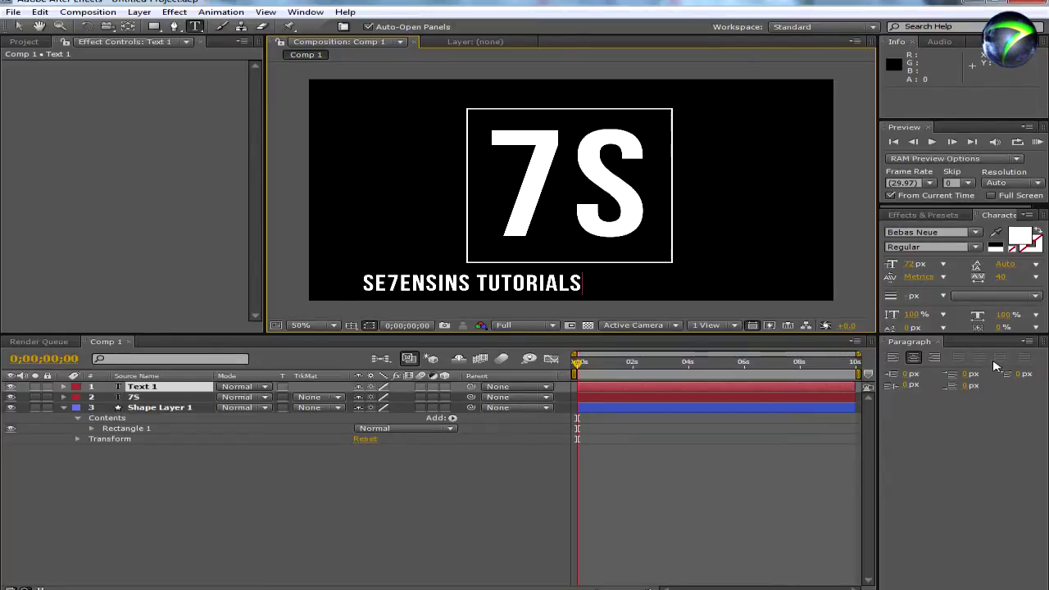
Set the font of the whole Se7ensins Tutorials caption to Courier New
left_click_drag(598, 278, 362, 277)
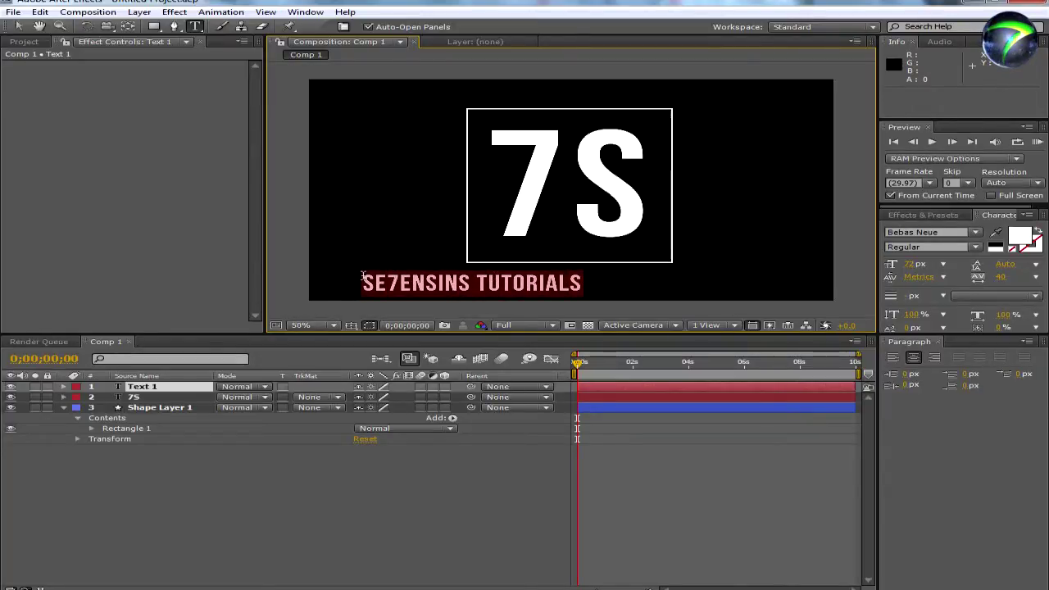
left_click(974, 233)
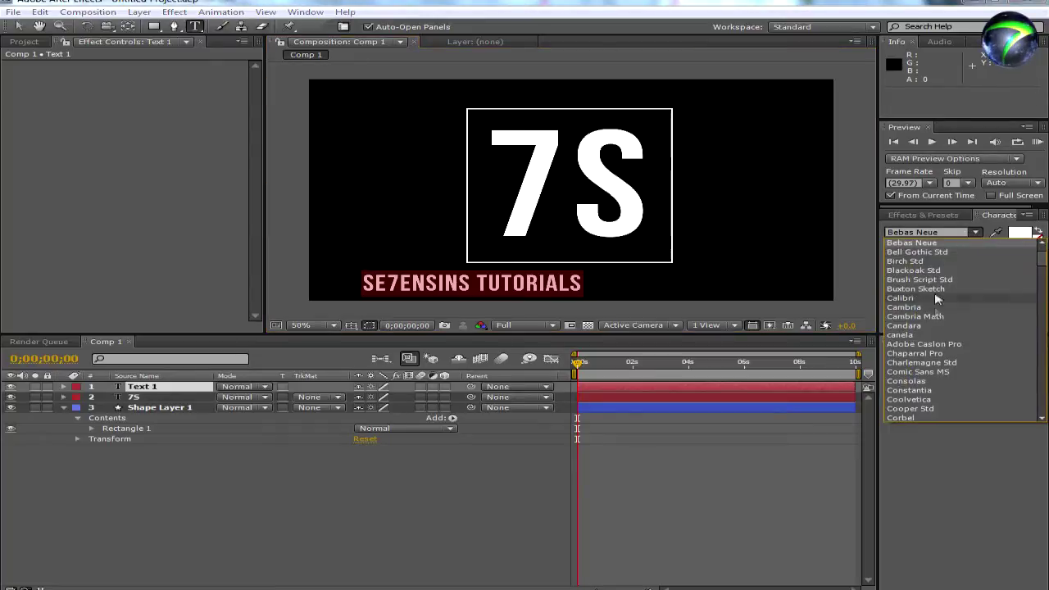
left_click(1041, 419)
left_click(1041, 418)
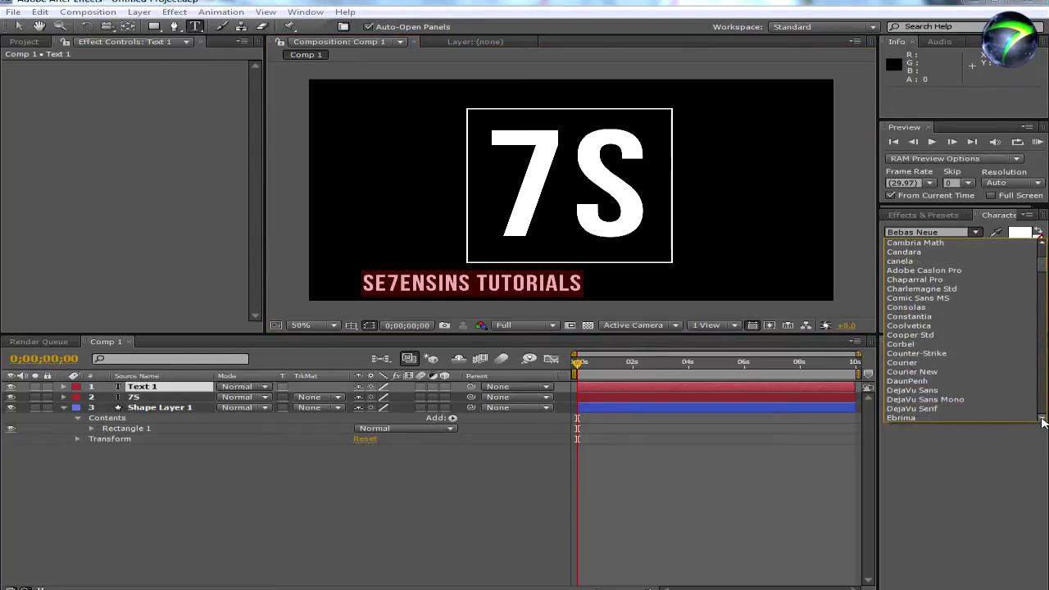
left_click(914, 372)
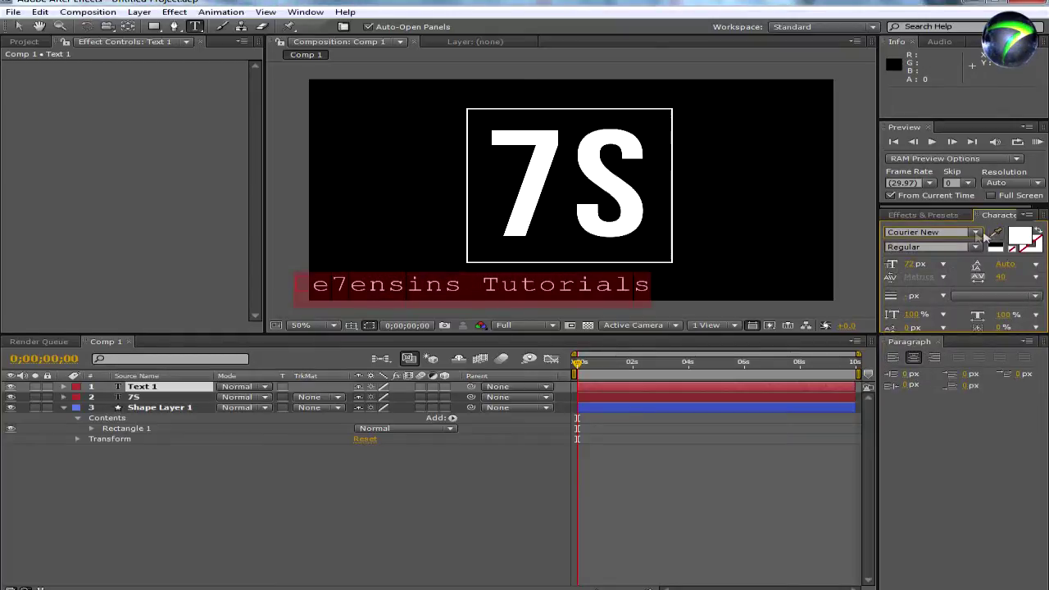
Try the Courier font on the Se7ensins Tutorials caption and return it to Courier New
left_click(975, 232)
mouse_move(1042, 281)
left_mouse_down()
mouse_move(1043, 353)
mouse_move(1044, 273)
left_mouse_up()
left_click(897, 352)
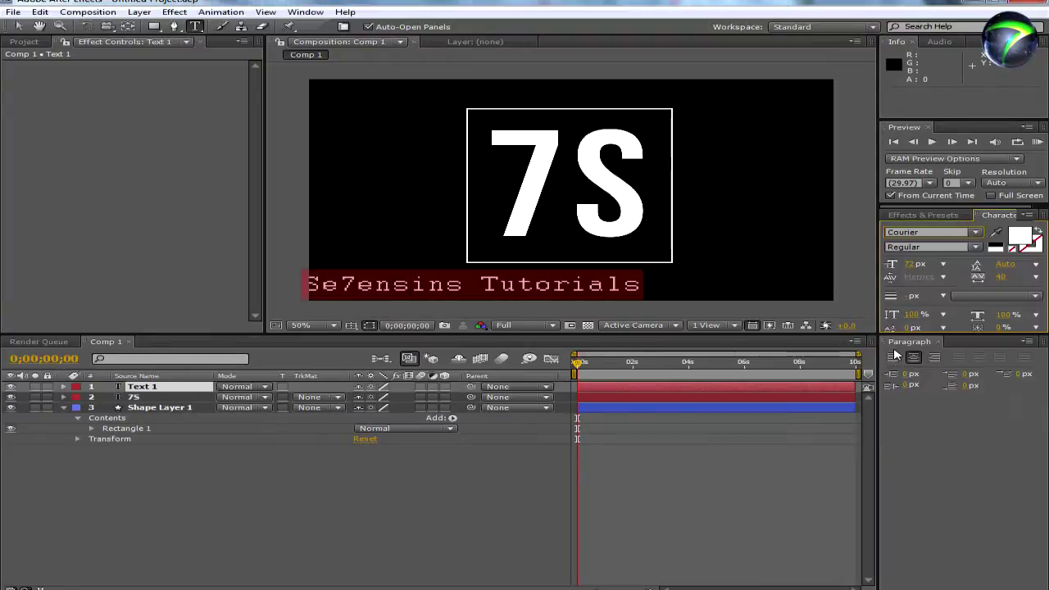
left_click(975, 232)
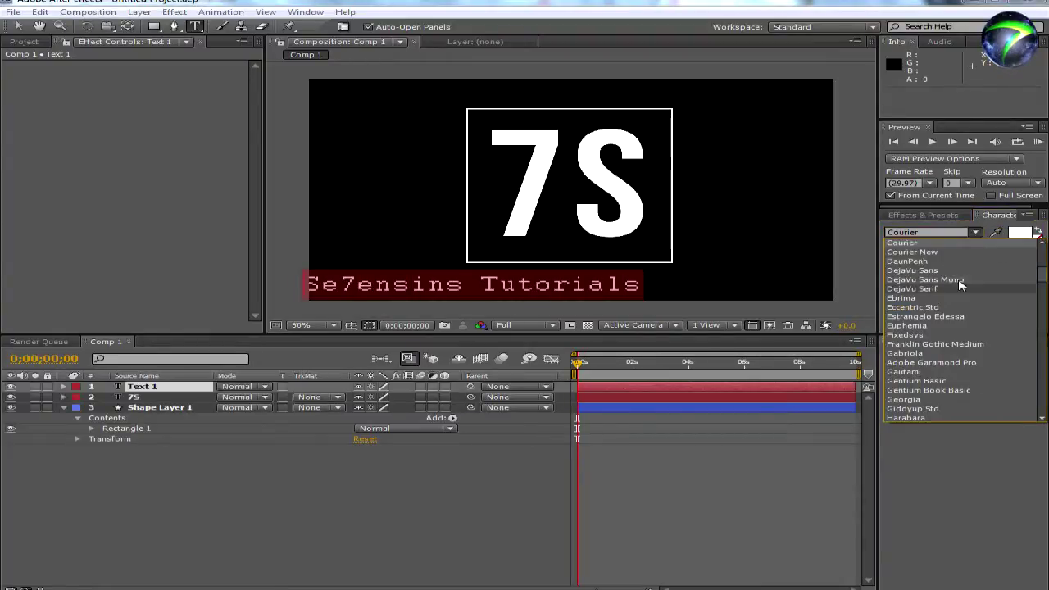
mouse_move(1041, 273)
left_mouse_down()
mouse_move(1043, 283)
mouse_move(1044, 254)
mouse_move(1042, 265)
left_mouse_up()
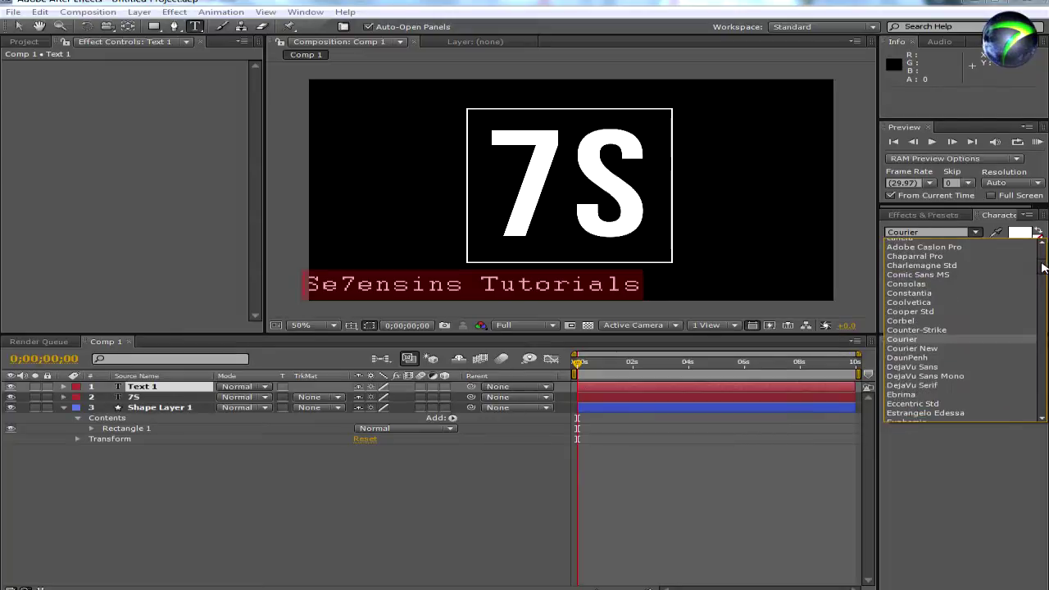
left_click(912, 357)
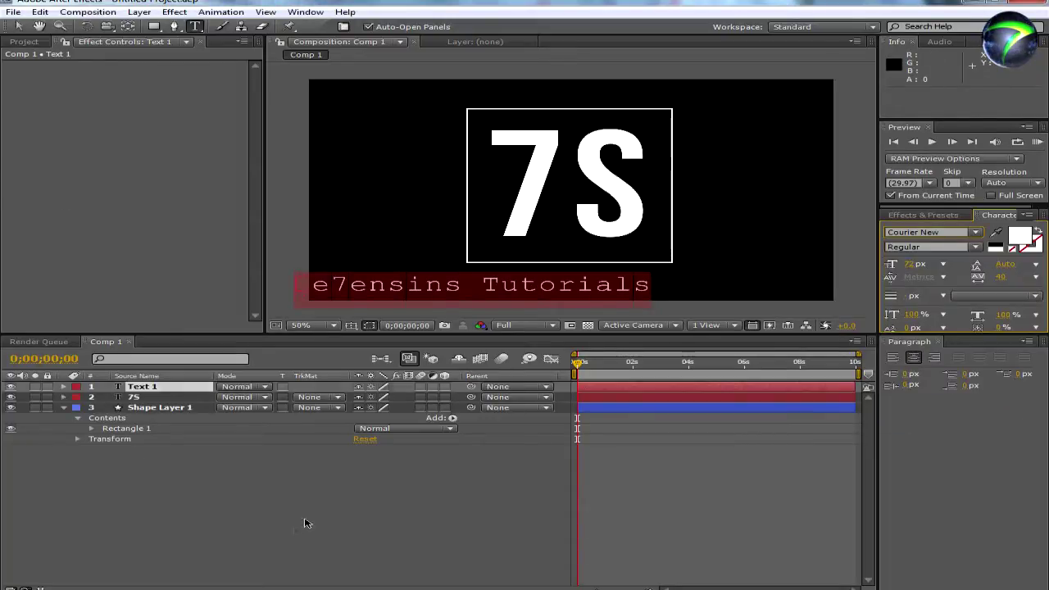
Move the Se7ensins Tutorials caption sideways so it lies roughly centred beneath the rectangle
left_click(274, 476)
left_click(147, 390)
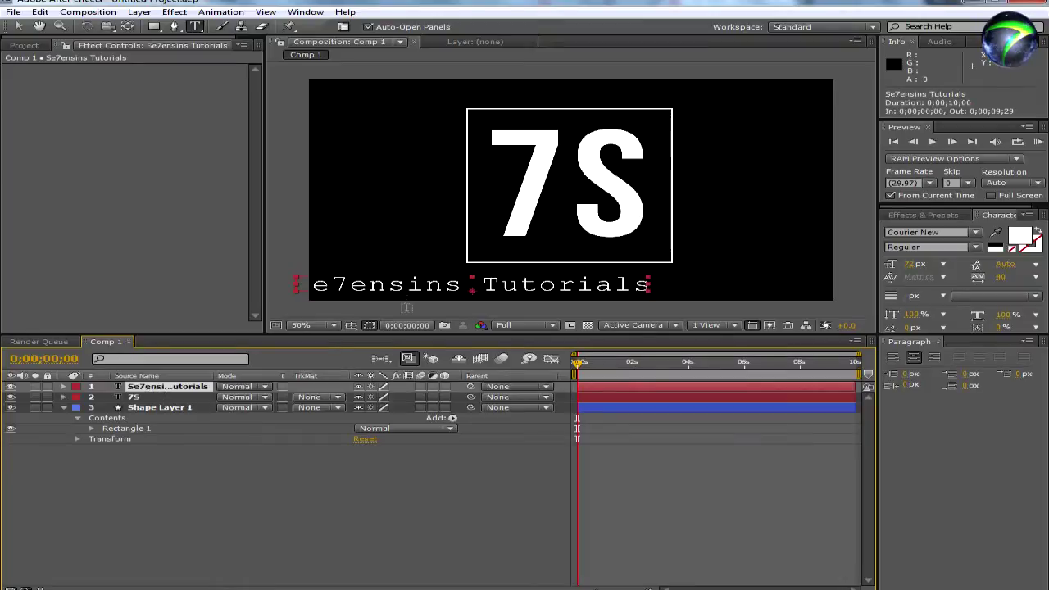
left_click(19, 26)
left_click_drag(402, 286, 522, 287)
Capitalise the second S of the caption's first word so it reads "Se7enSins Tutorials"
left_click(138, 390)
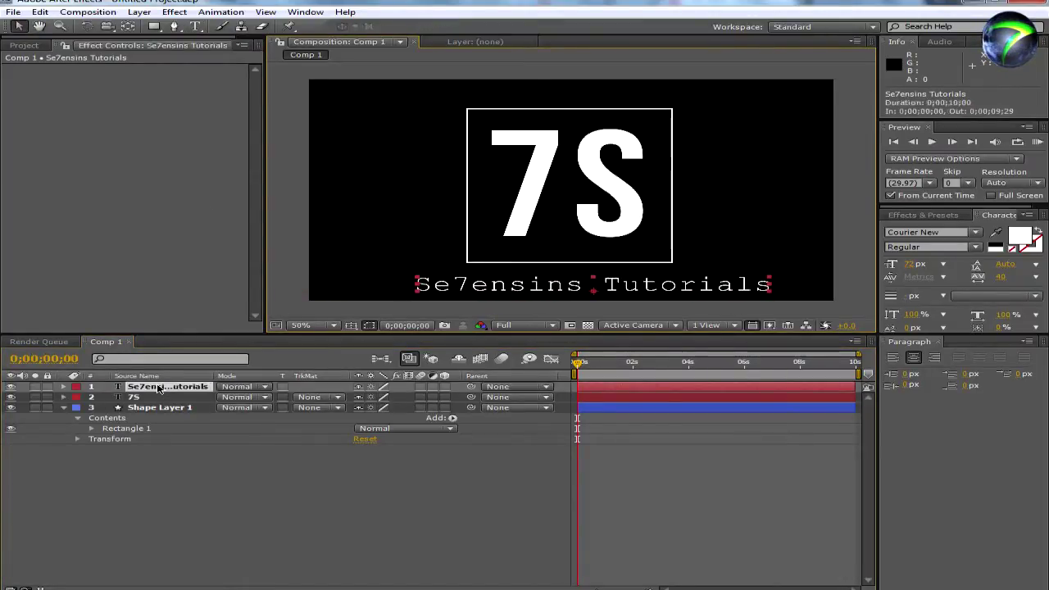
double_click(138, 390)
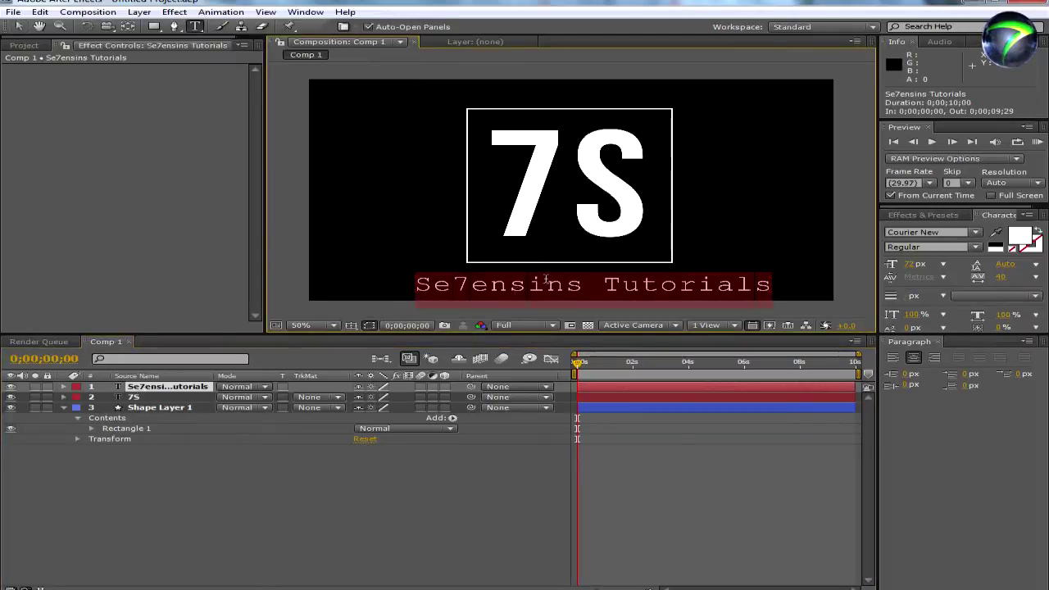
left_click(523, 291)
key("Delete")
type("S")
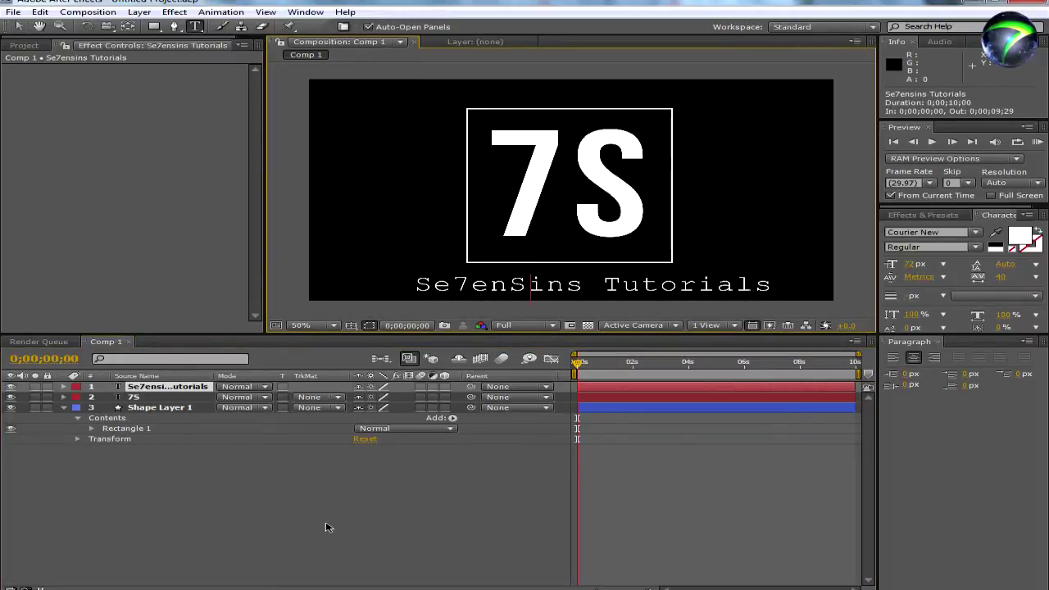
Scale the Se7enSins Tutorials caption down to slightly wider than the rectangle and raise it to sit directly beneath the rectangle
left_click(279, 456)
left_click(169, 386)
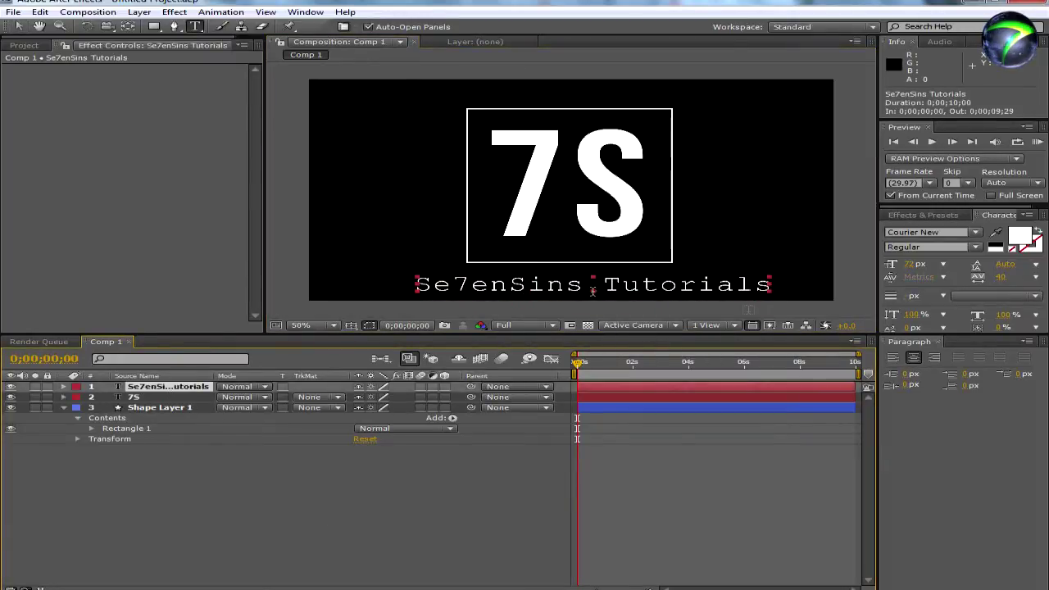
left_click(18, 27)
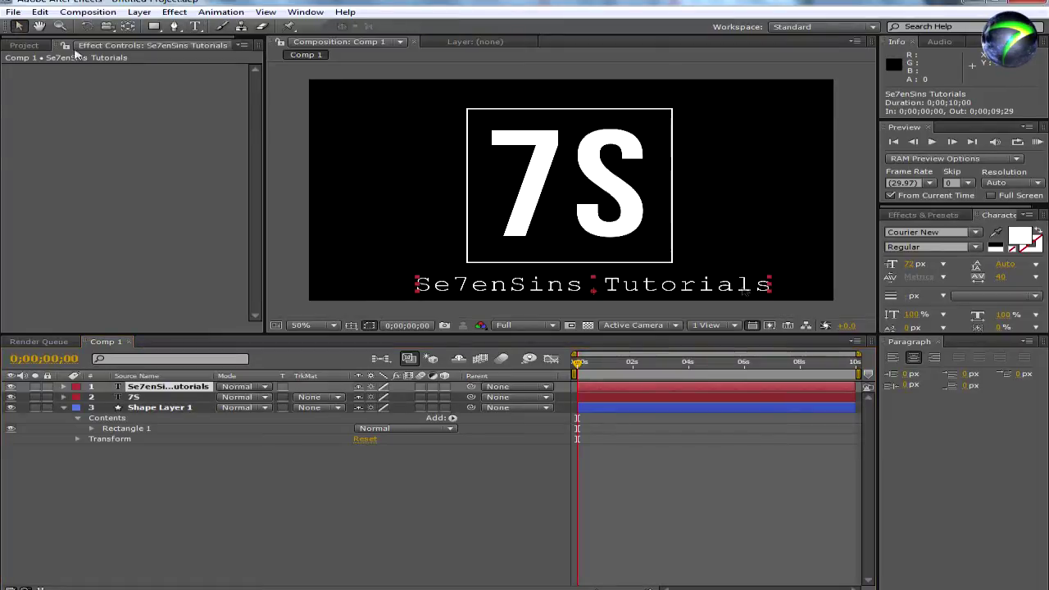
left_click_drag(769, 294, 648, 272)
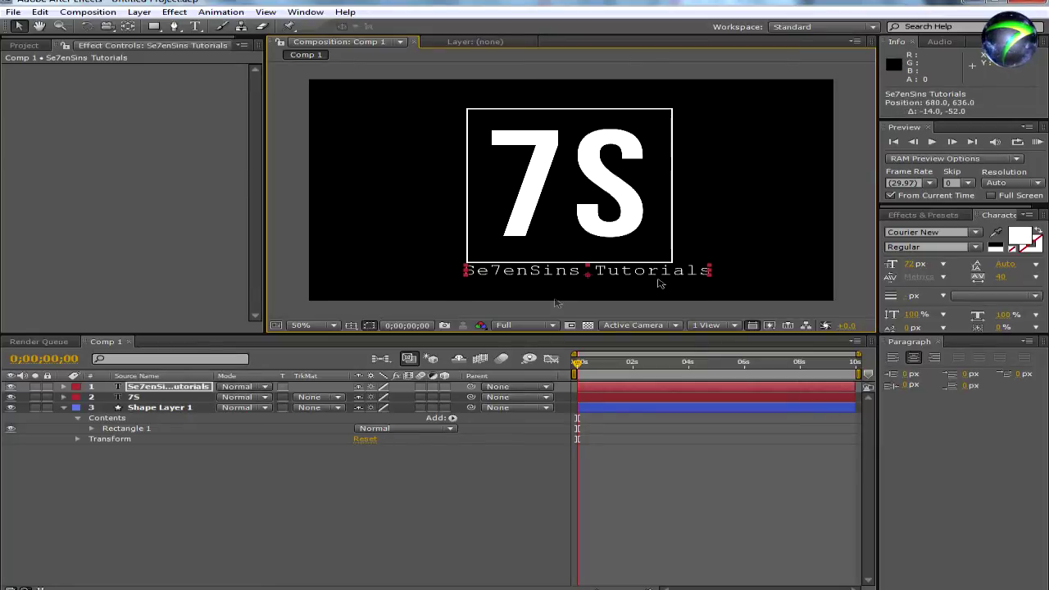
Break the caption into two lines, with "Se7enSins" above "Tutorials", and select the whole text to check its centre alignment
double_click(151, 386)
left_click(591, 272)
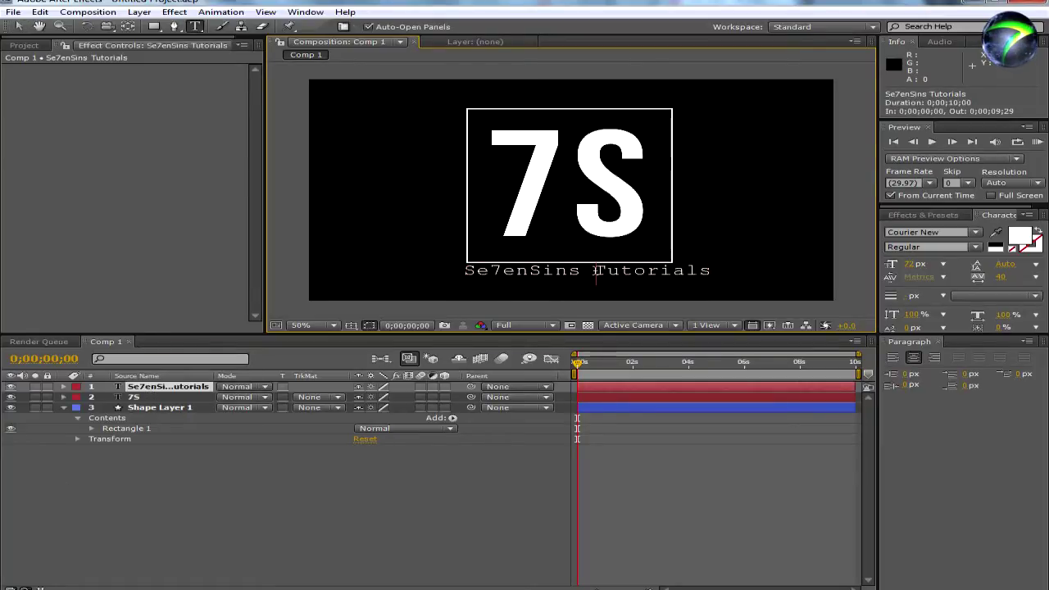
key("Return")
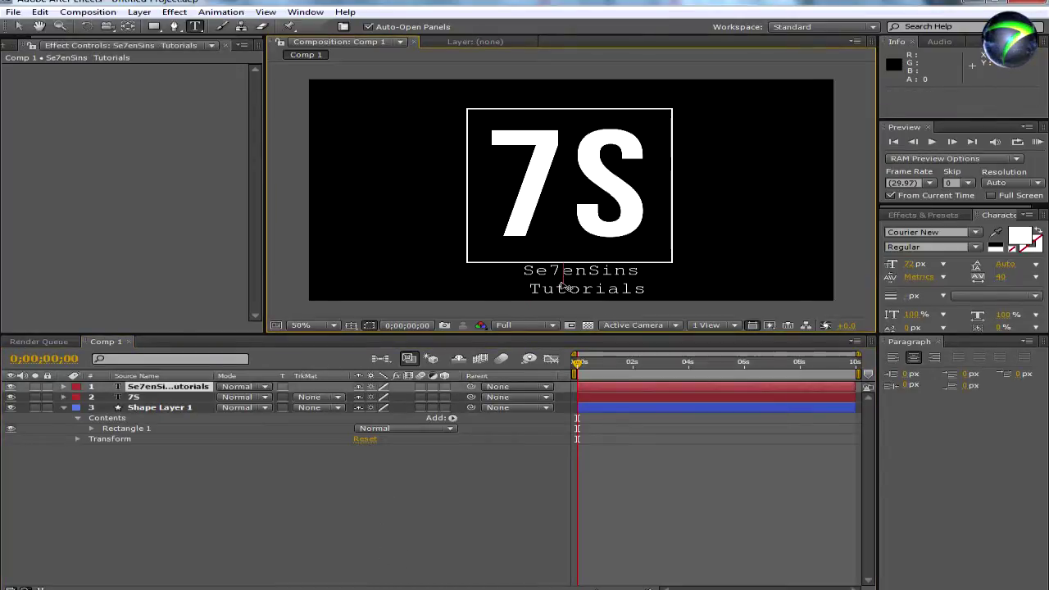
key("ctrl+a")
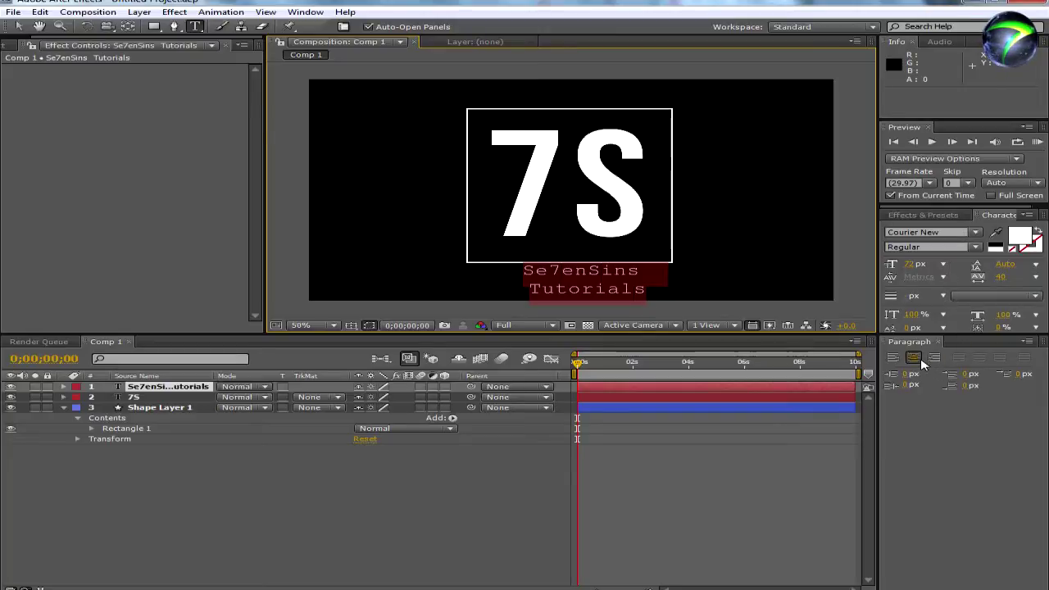
Remove the trailing space after "Se7enSins" while keeping the line break, so both centred caption lines align
left_click(559, 284)
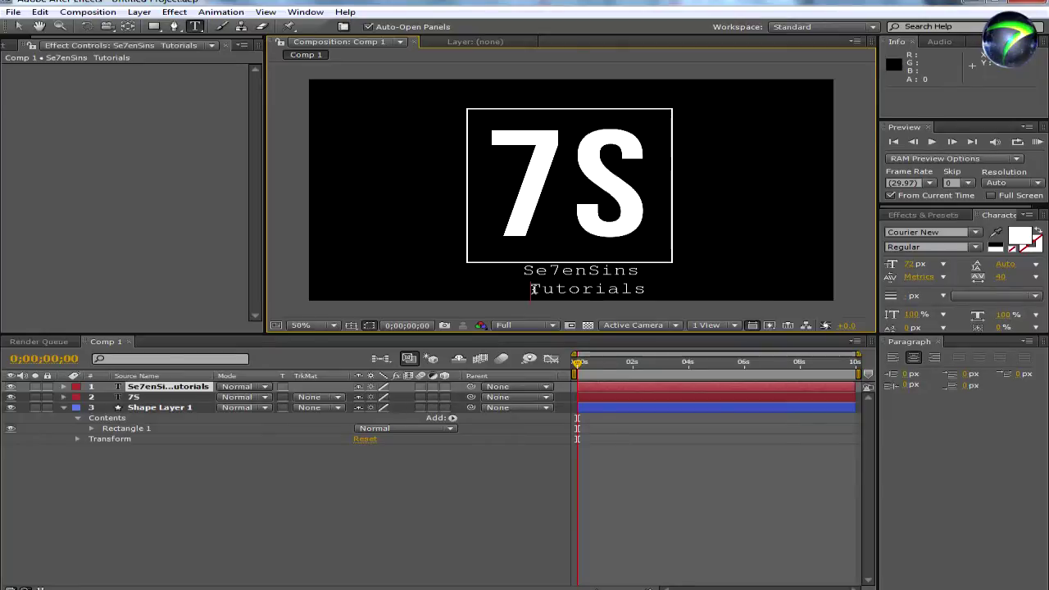
key("BackSpace")
key("BackSpace")
key("BackSpace")
type("s")
key("Return")
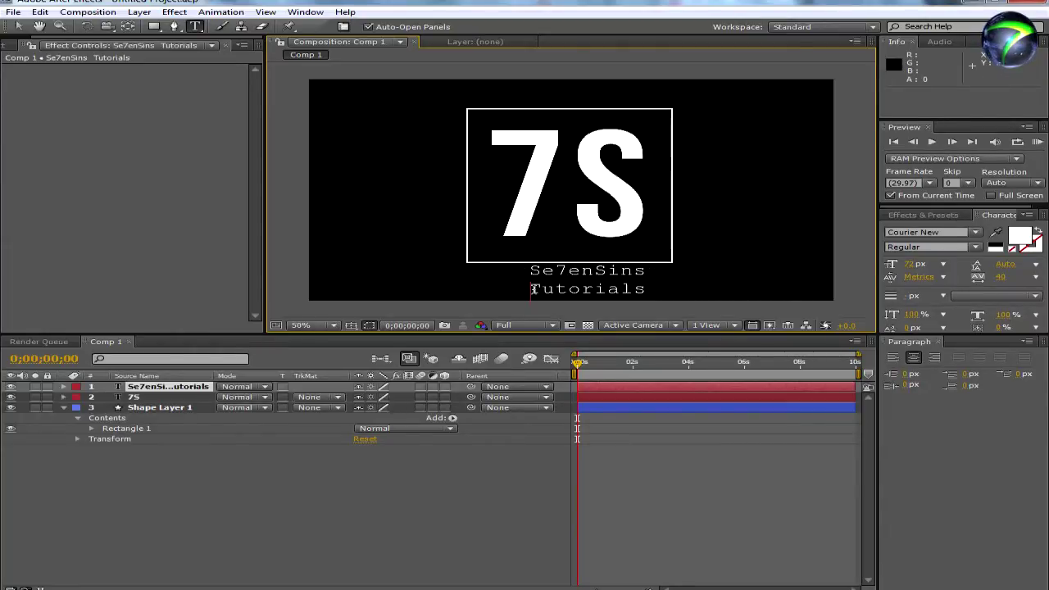
Move the 7S text and the rectangle shape layer together straight up by 36 px
left_click(188, 386)
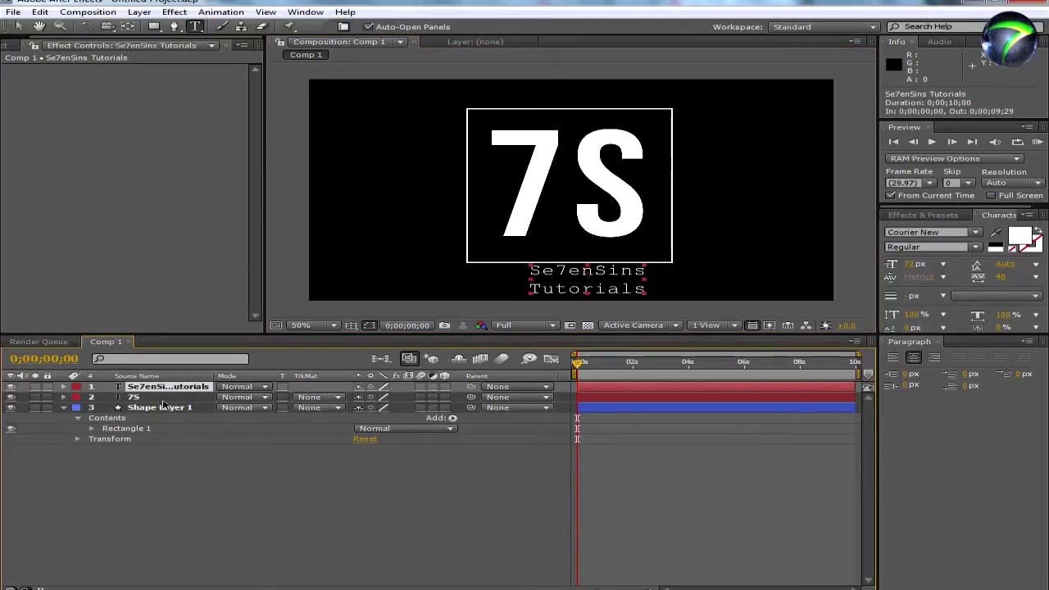
left_click(146, 408)
left_click(149, 397, "shift")
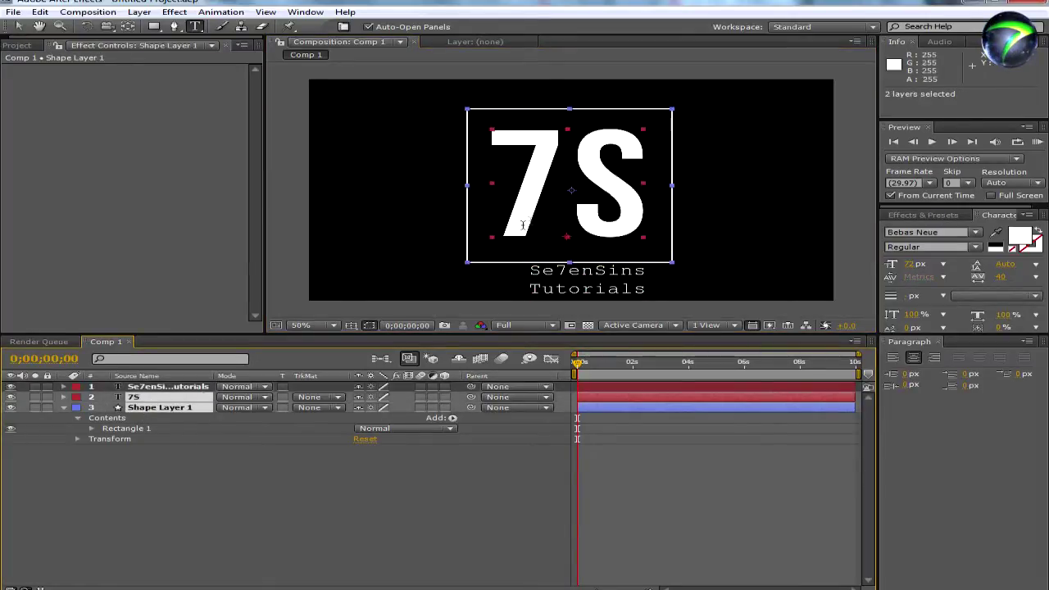
key("v")
left_click_drag(505, 196, 552, 204)
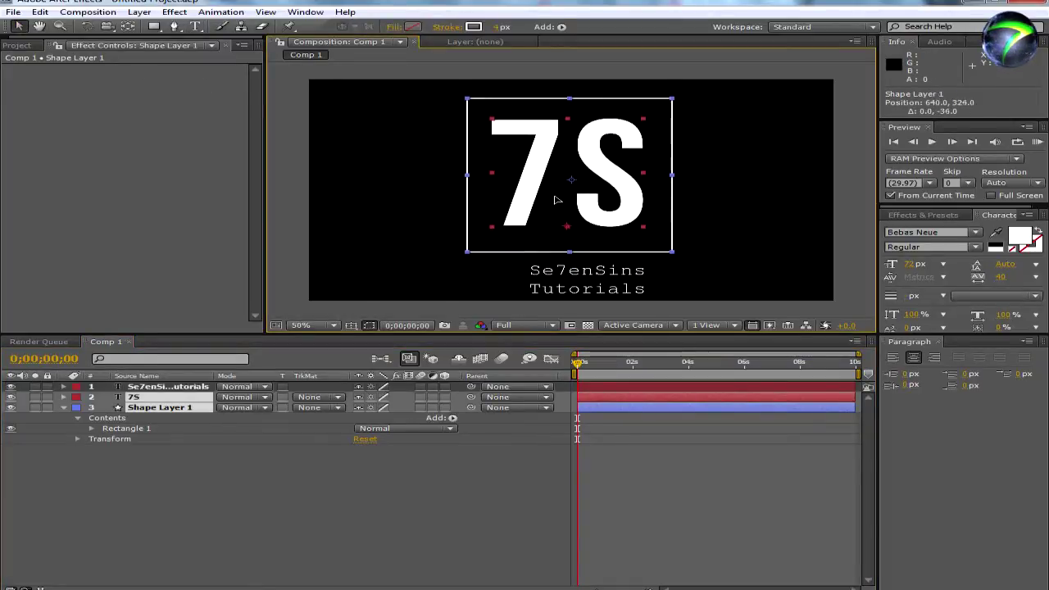
Move the two-line caption slightly sideways and up so it is centred beneath the rectangle
left_click(206, 387)
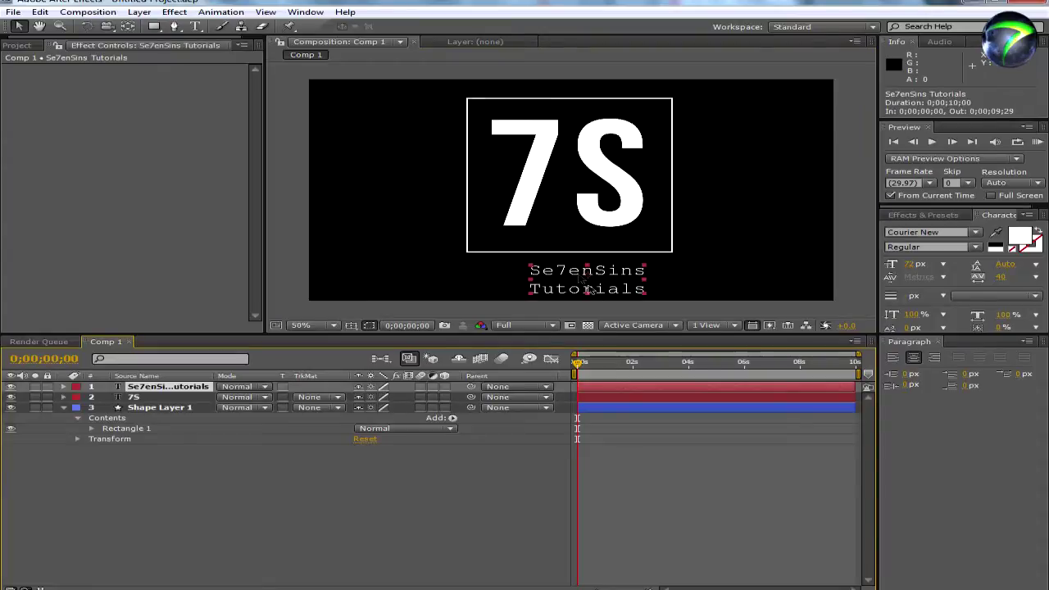
left_click_drag(568, 273, 554, 268)
left_click(407, 476)
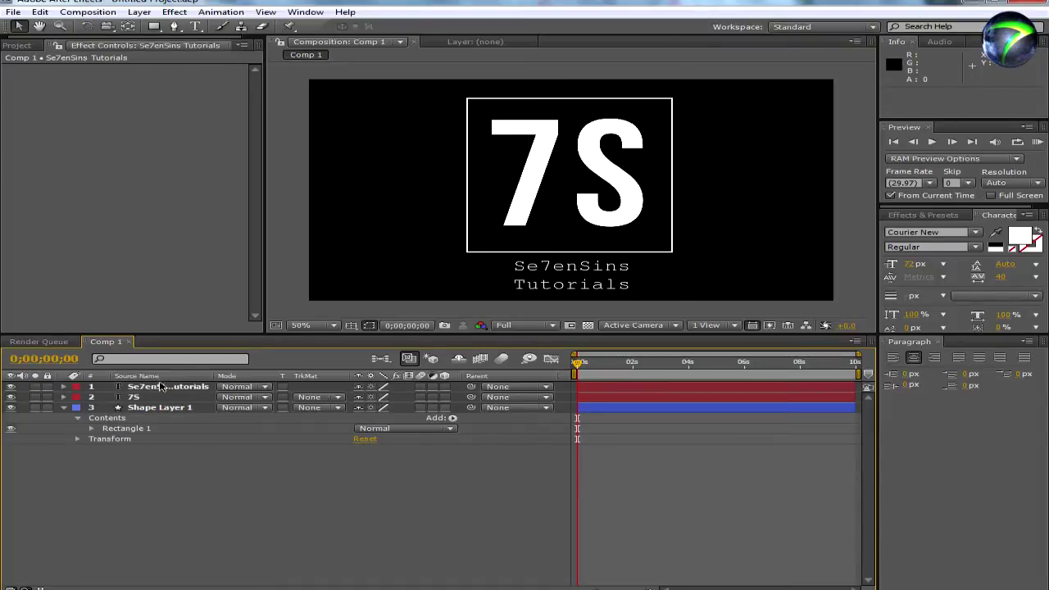
Try the Bold style on the word "Tutorials" in the caption and undo it
left_click(156, 387)
double_click(147, 390)
left_click_drag(631, 284, 514, 285)
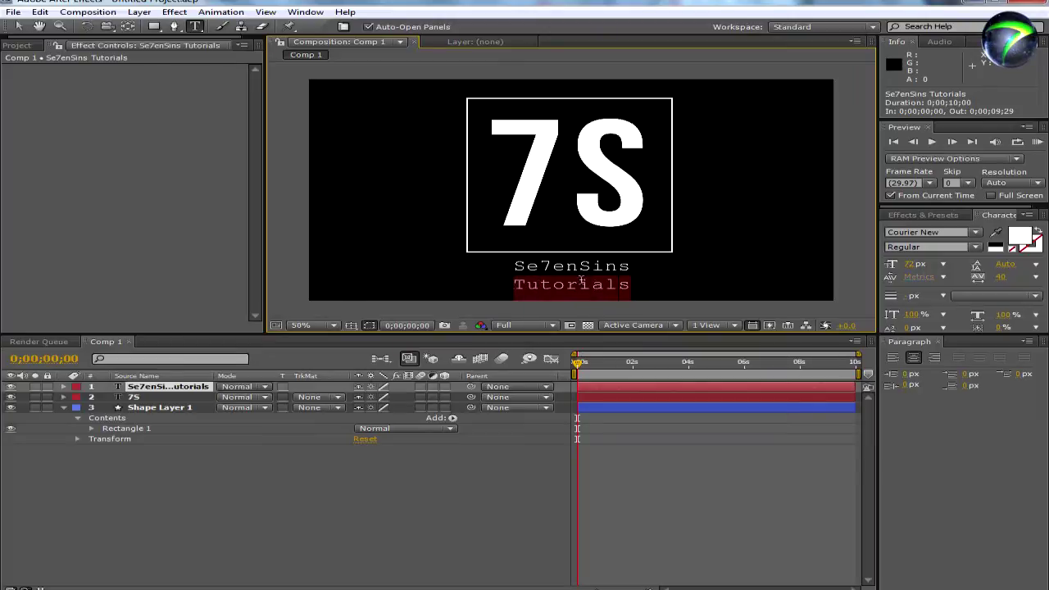
left_click(957, 246)
left_click(924, 283)
left_click(403, 500)
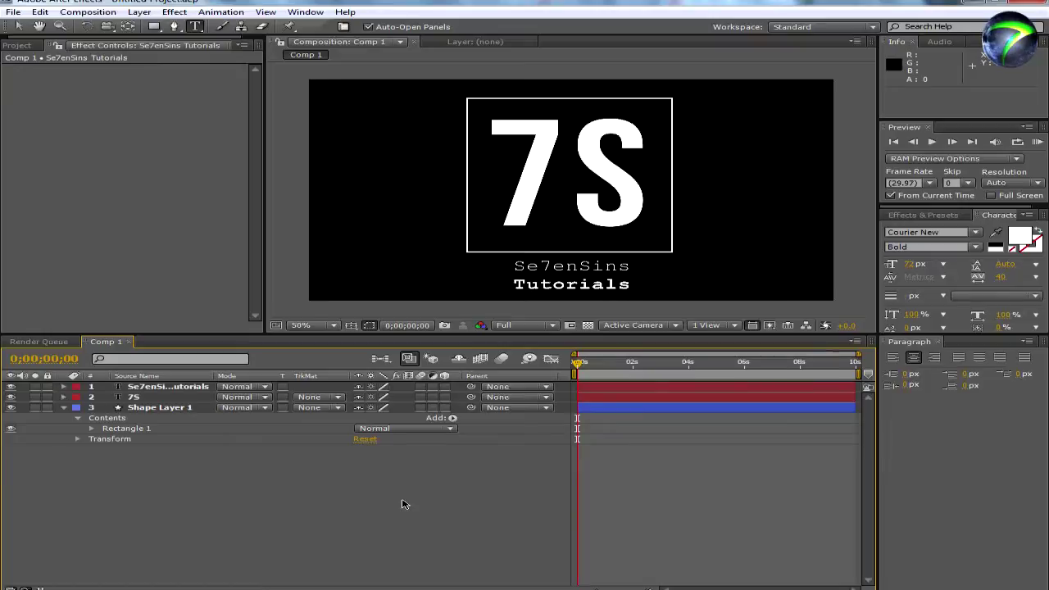
key("ctrl+z")
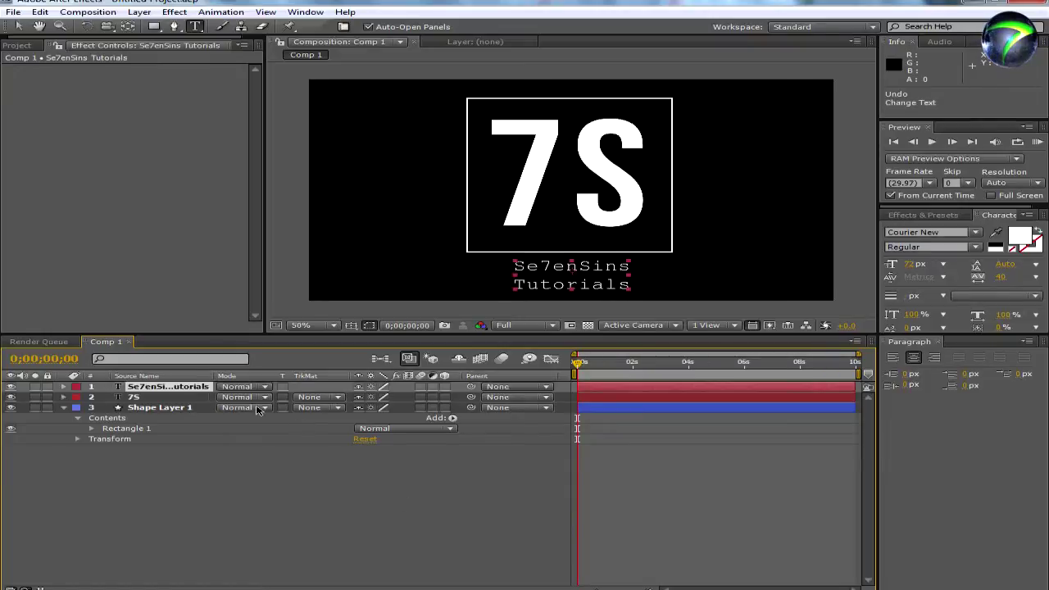
Try the Bold style on the "Se7enSins" line, cut the caption layer, and undo both changes
double_click(177, 390)
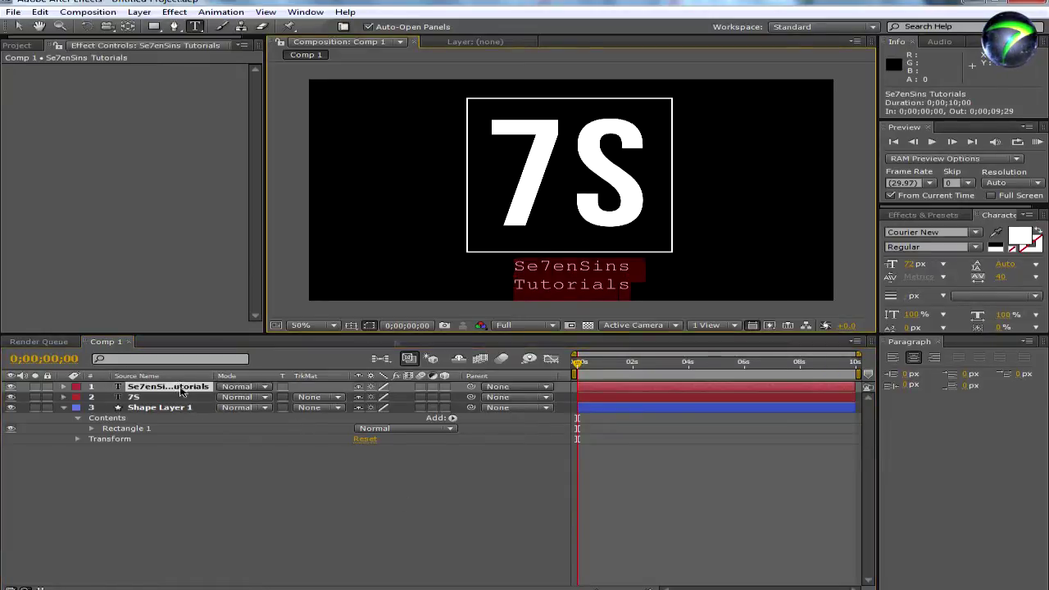
left_click_drag(625, 267, 519, 267)
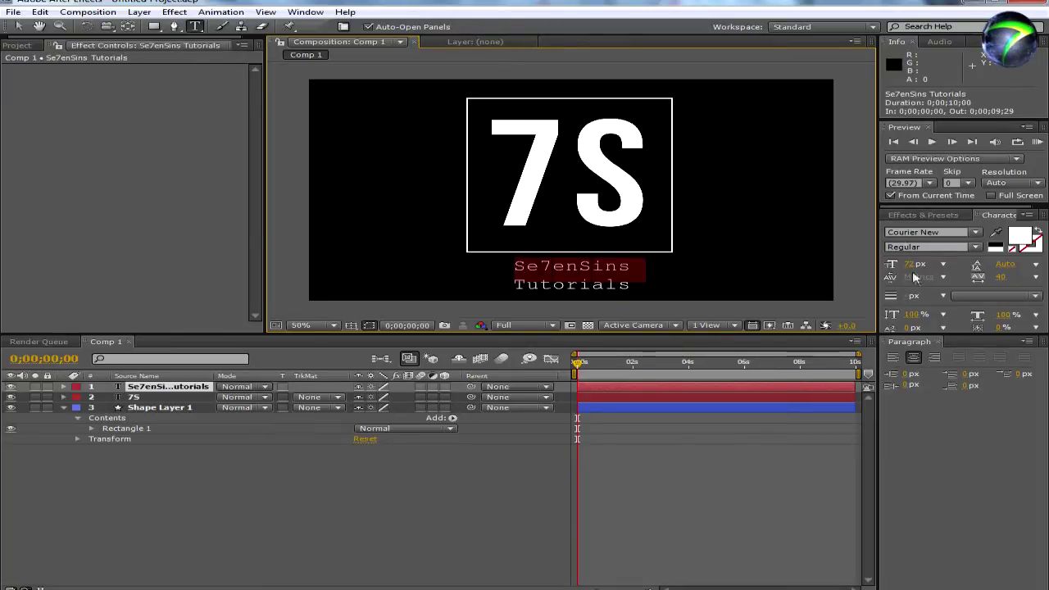
left_click(972, 246)
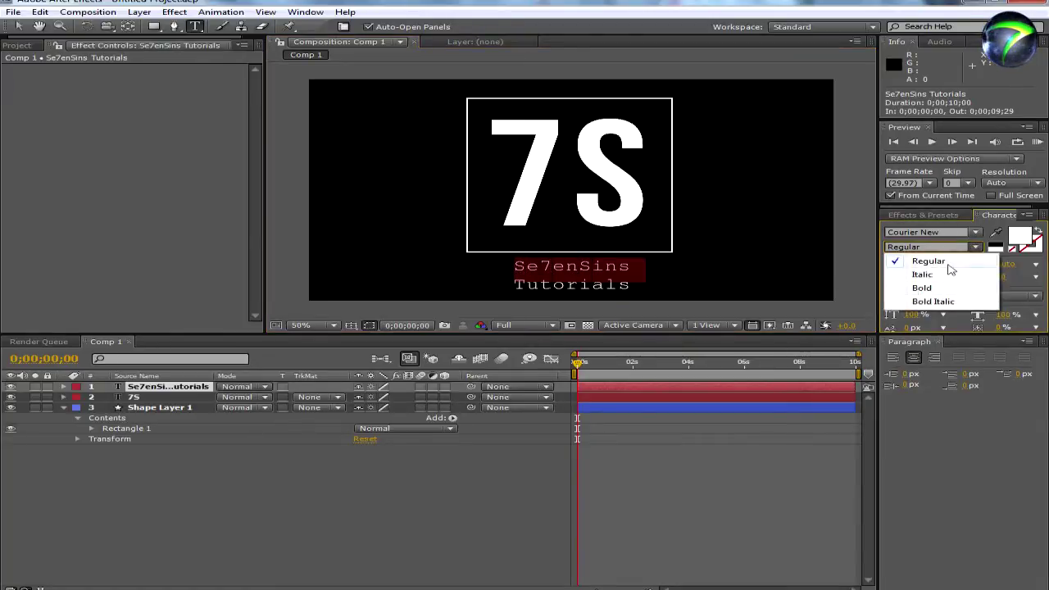
left_click(921, 289)
left_click(436, 513)
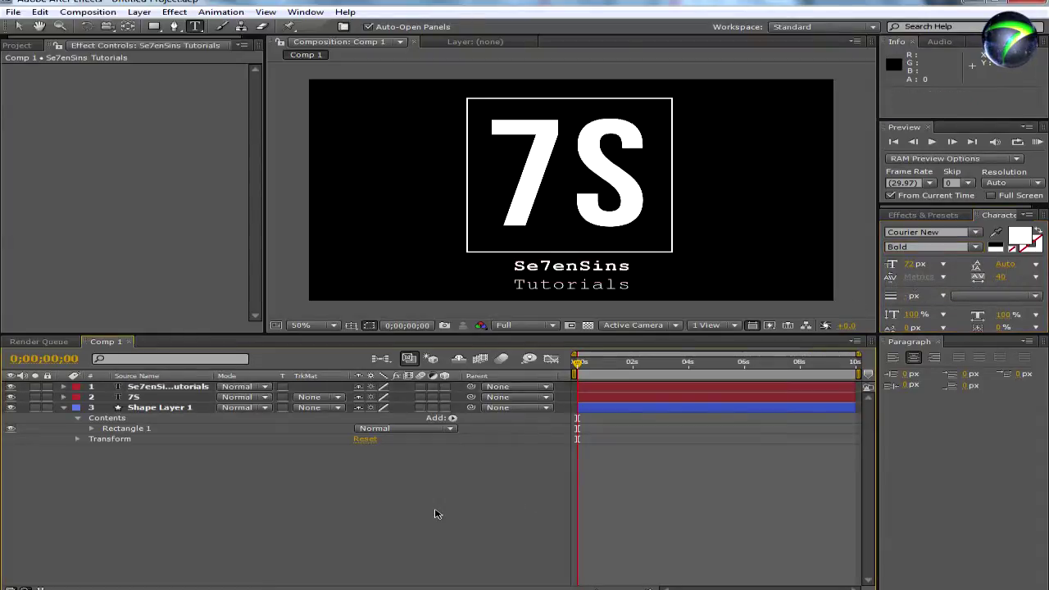
key("ctrl+x")
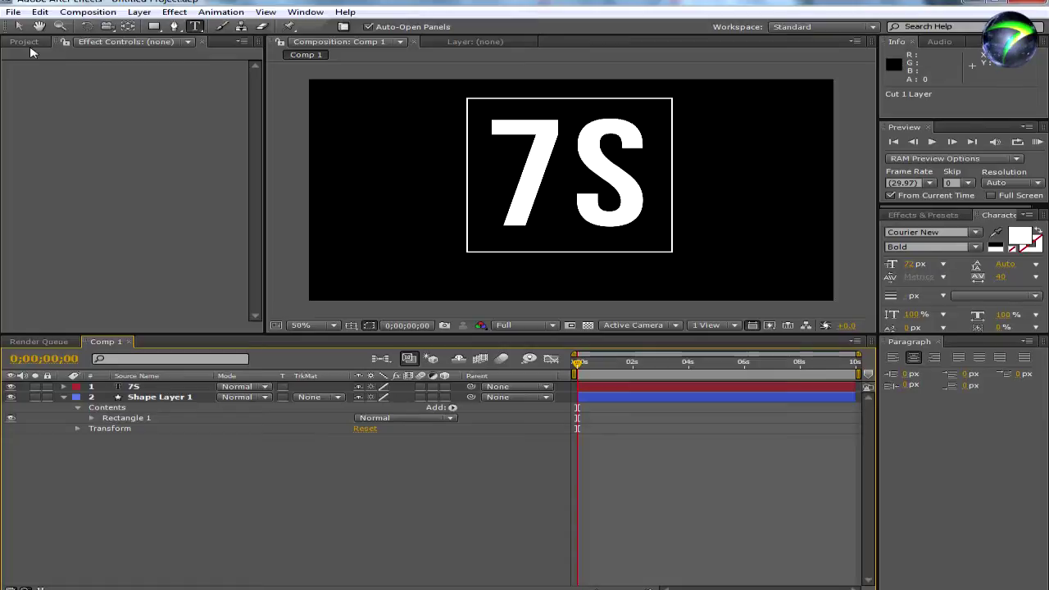
key("ctrl+z")
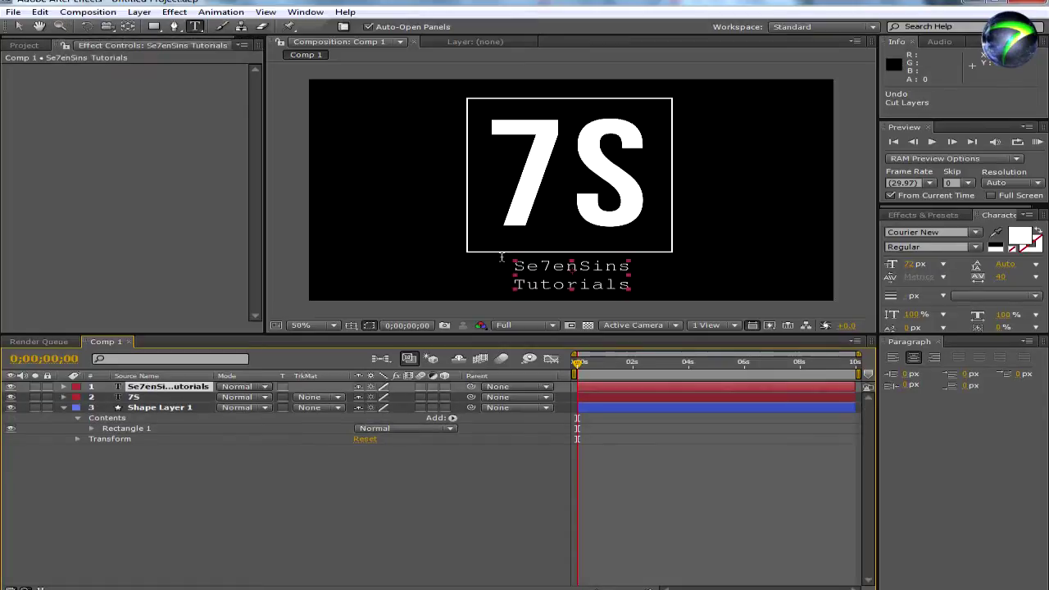
Set the font of the caption's "Se7enSins" line to Pirulen
double_click(195, 392)
left_click_drag(631, 261, 509, 264)
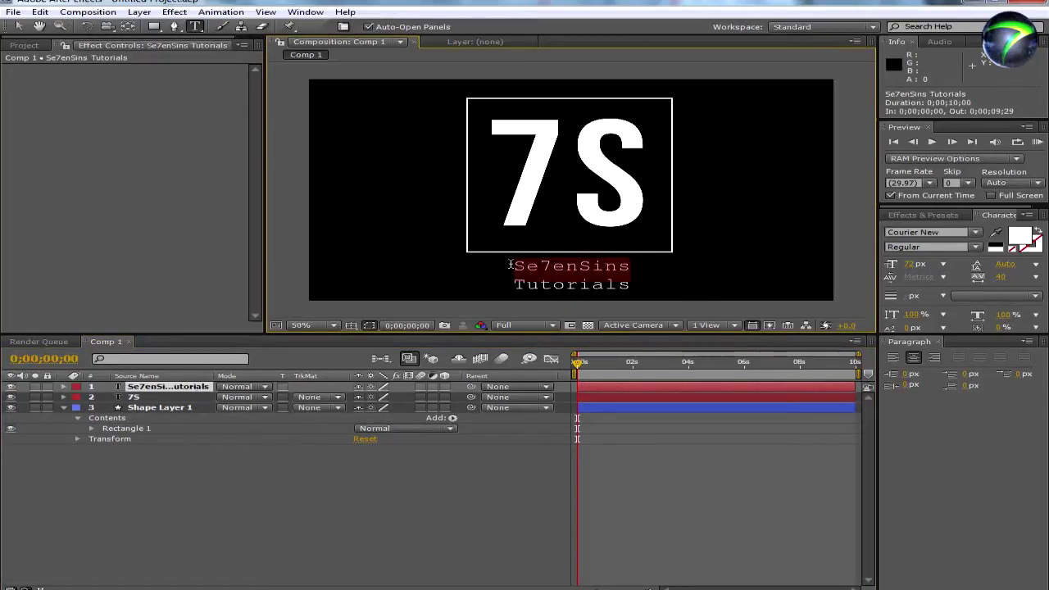
left_click(975, 232)
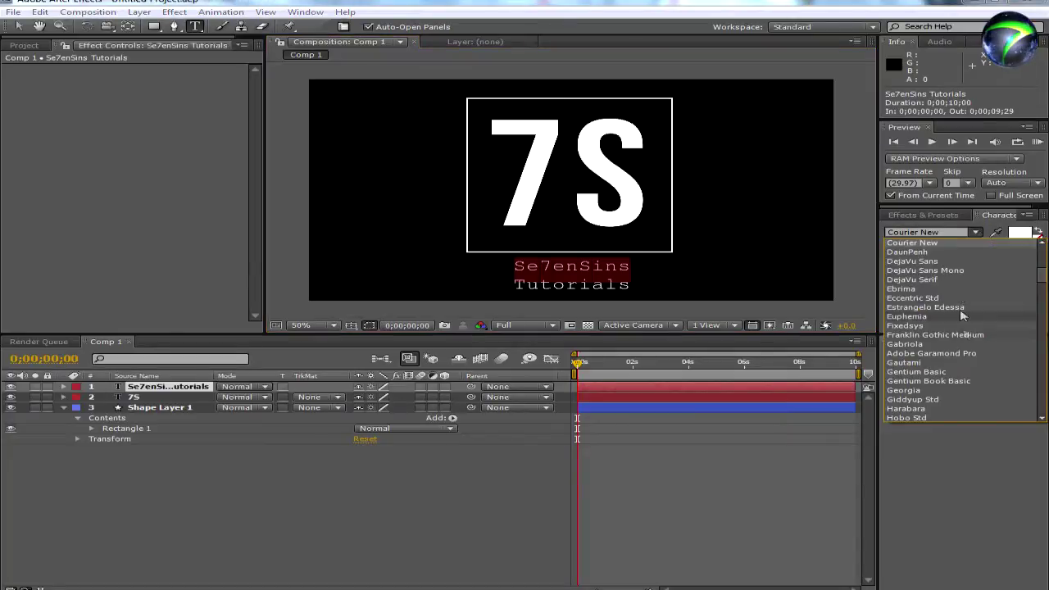
mouse_move(1041, 277)
left_mouse_down()
mouse_move(1040, 351)
mouse_move(1043, 273)
mouse_move(1028, 335)
left_mouse_up()
left_click(916, 257)
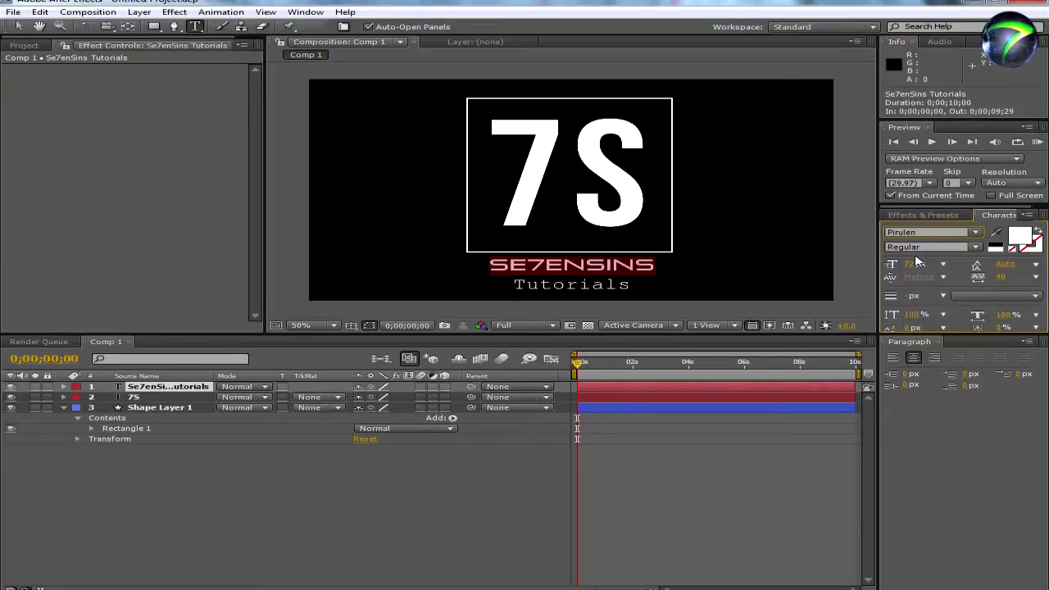
left_click(311, 499)
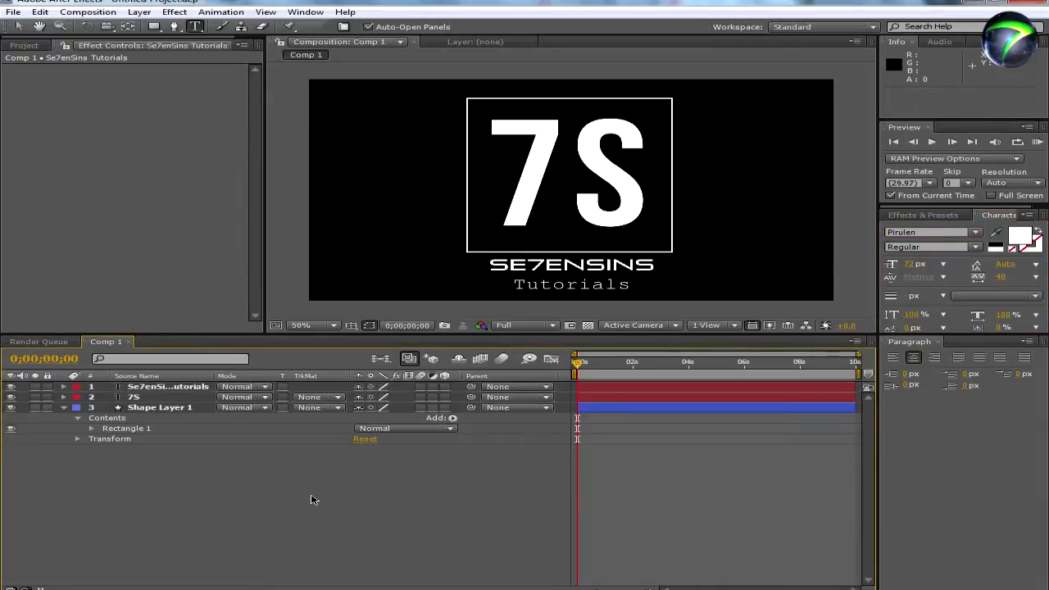
Set the caption's "Tutorials" line to the Bold style of Courier New
left_click(146, 397)
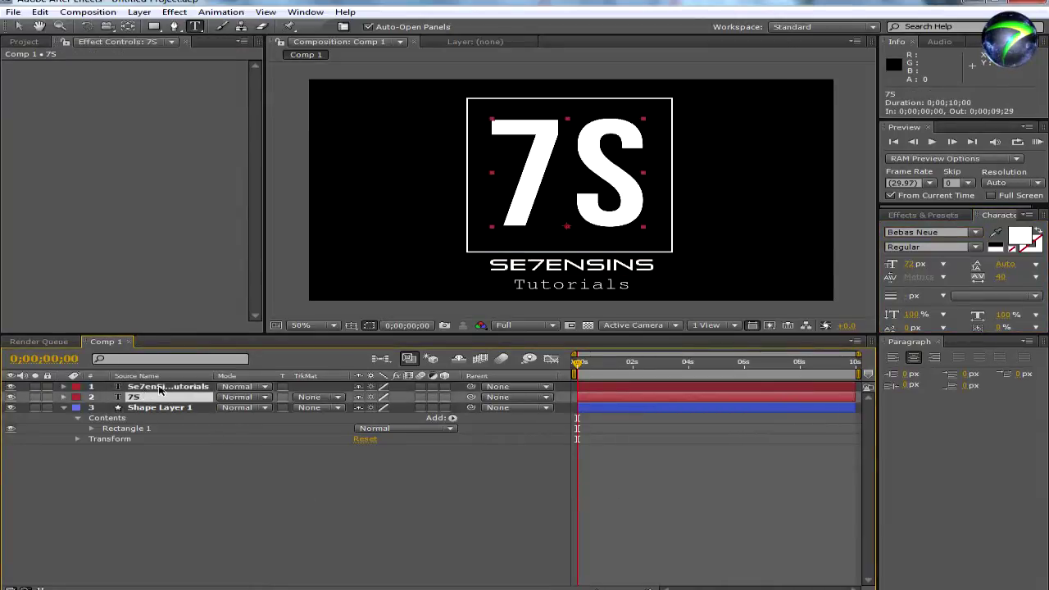
left_click(164, 386)
double_click(625, 287)
left_click_drag(625, 286, 513, 287)
left_click(928, 247)
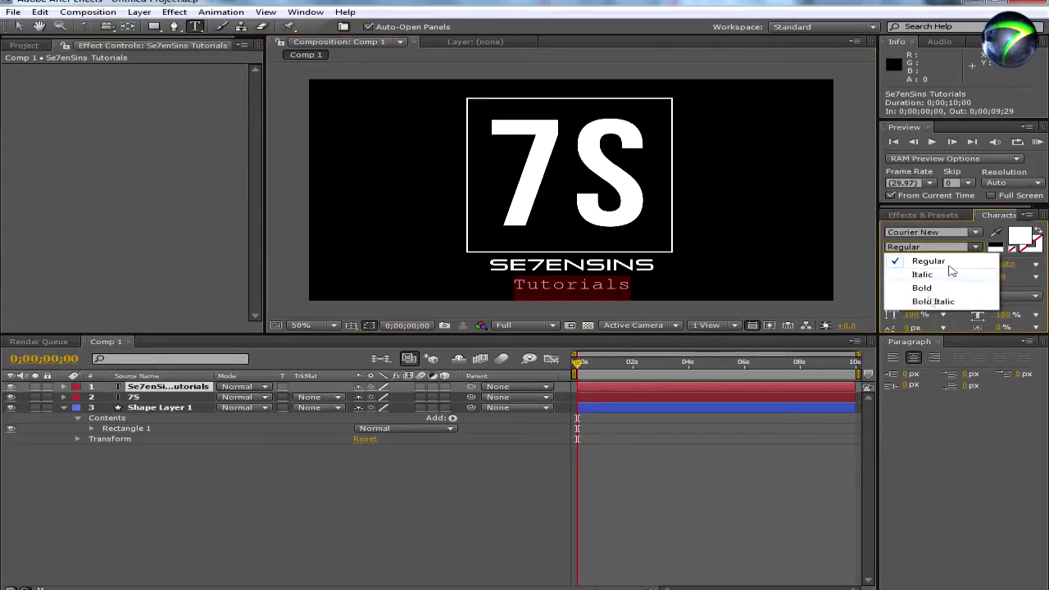
left_click(916, 287)
left_click(469, 491)
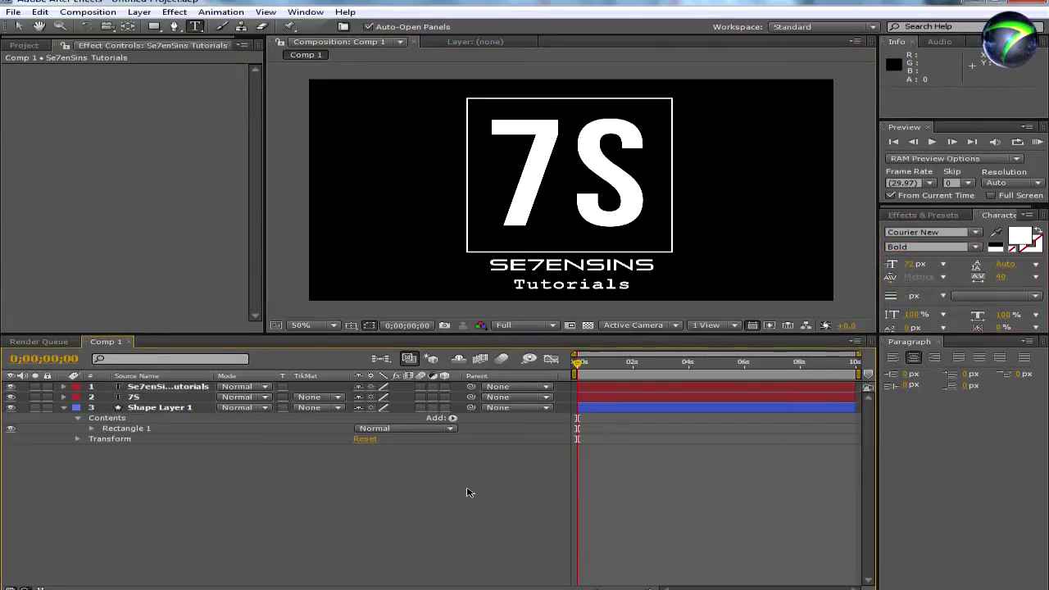
Try the Bold Italic style on the "Tutorials" line and return it to Regular
left_click(150, 386)
double_click(154, 387)
left_click(639, 283)
left_click_drag(640, 283, 507, 283)
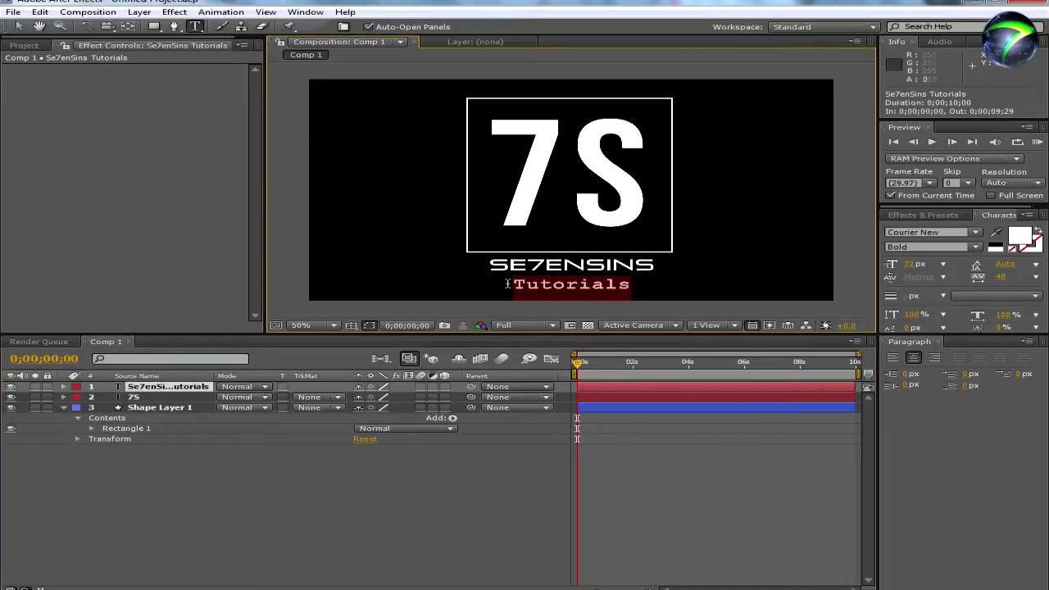
left_click(930, 247)
left_click(913, 305)
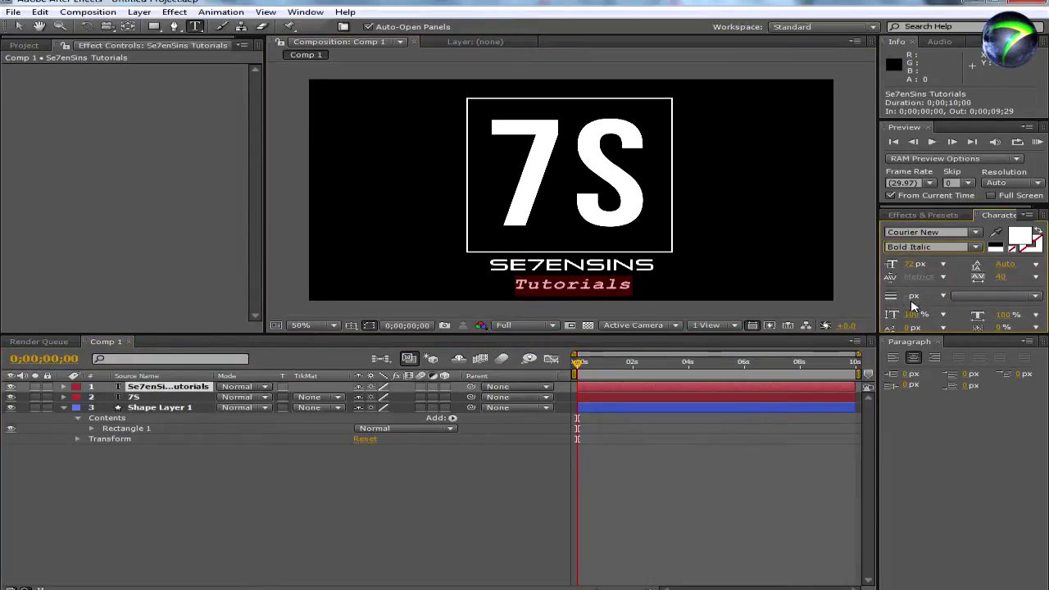
left_click(943, 246)
left_click(934, 260)
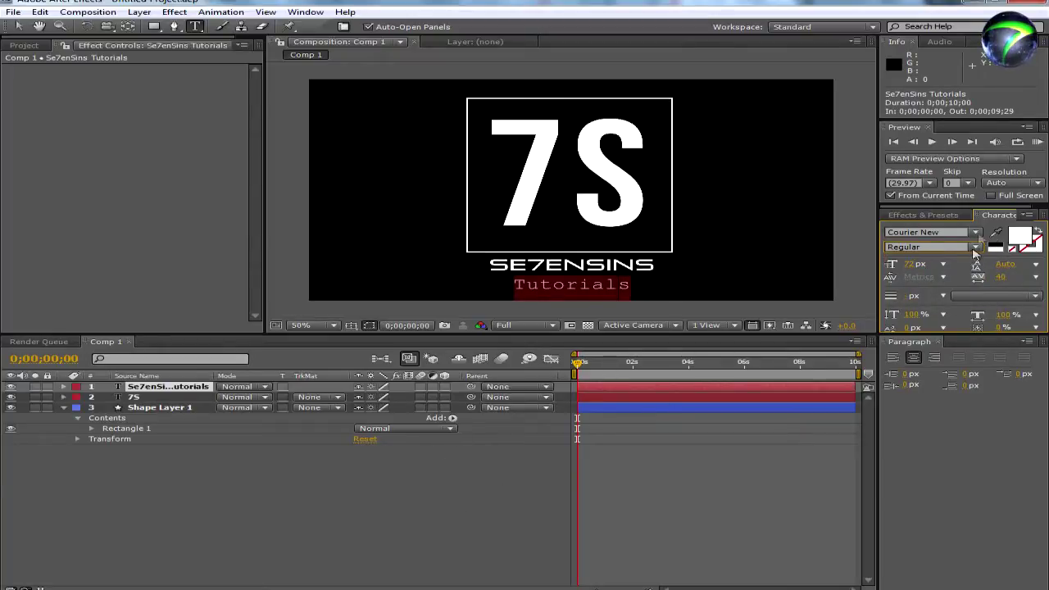
Set the selected "Tutorials" line to the Arial font with the Black style
left_click(942, 232)
scroll(1041, 277, "up", 5)
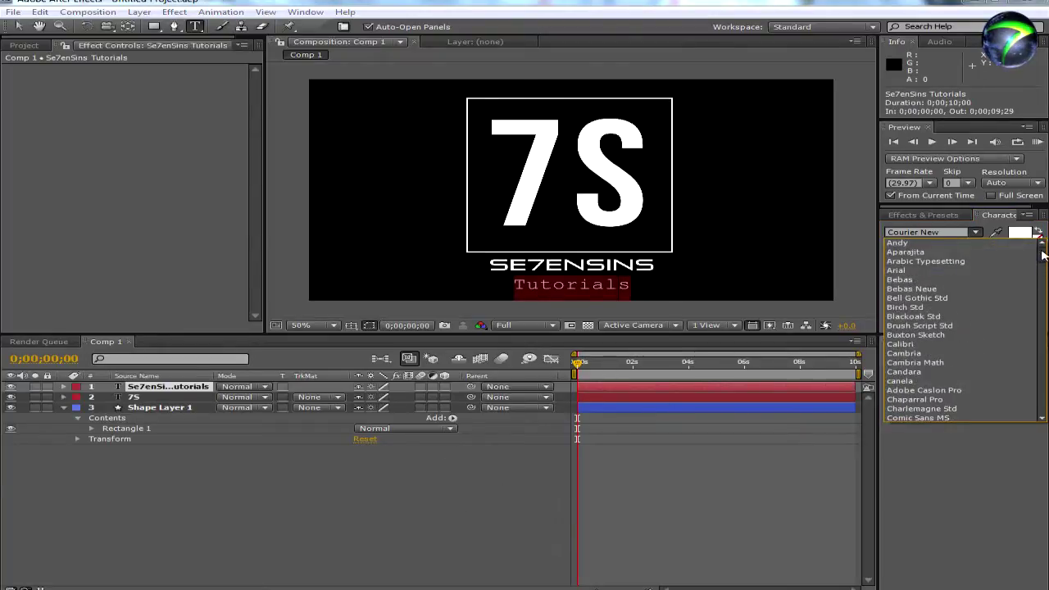
left_click(897, 270)
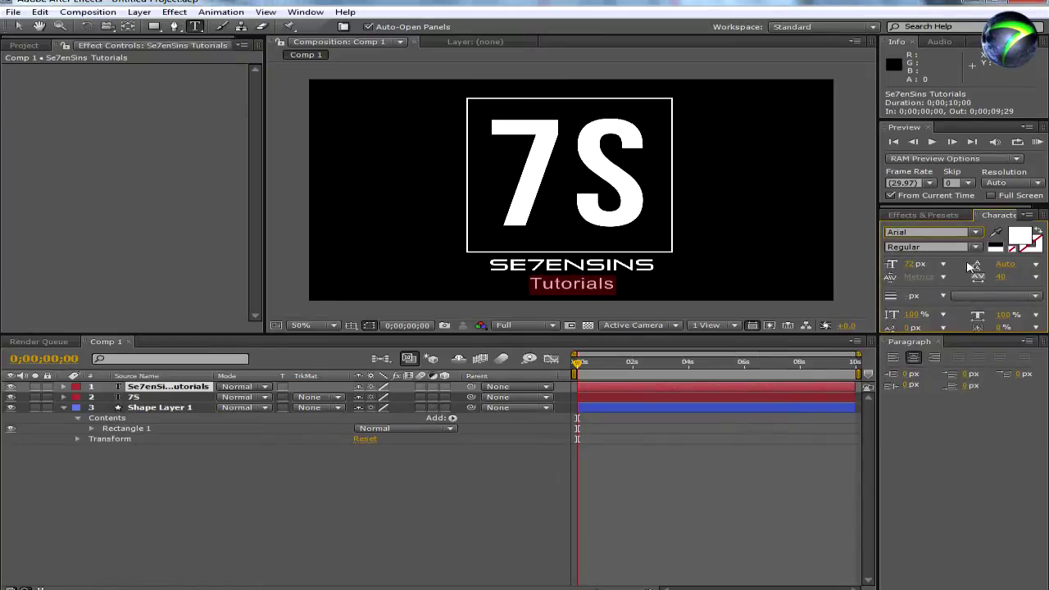
left_click(975, 248)
left_click(950, 317)
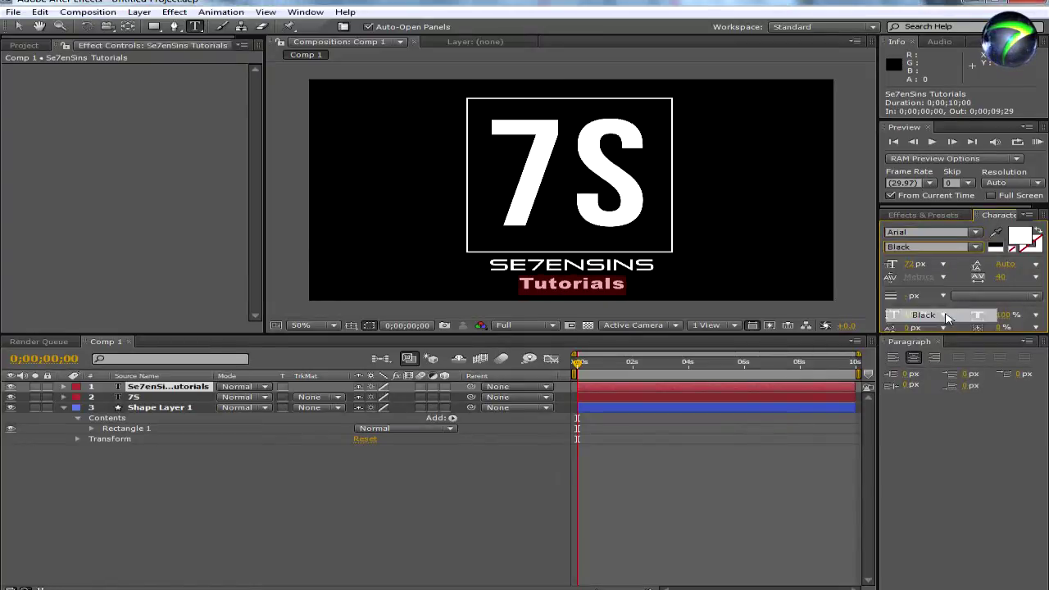
Set the caption's "Tutorials" line to the Arial Bold style and deselect the caption layer
left_click(974, 247)
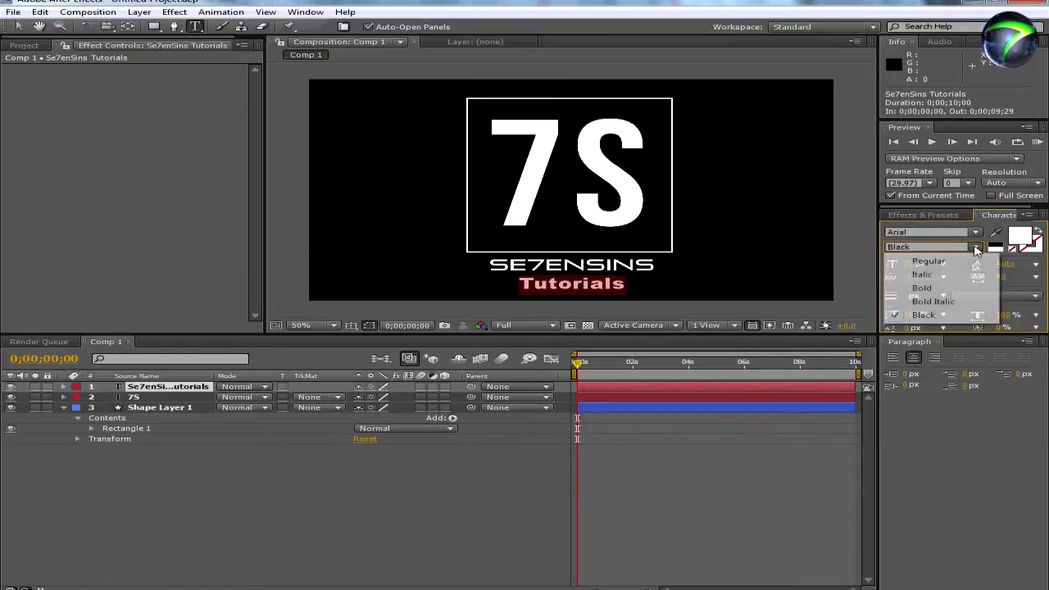
left_click(930, 287)
left_click(549, 449)
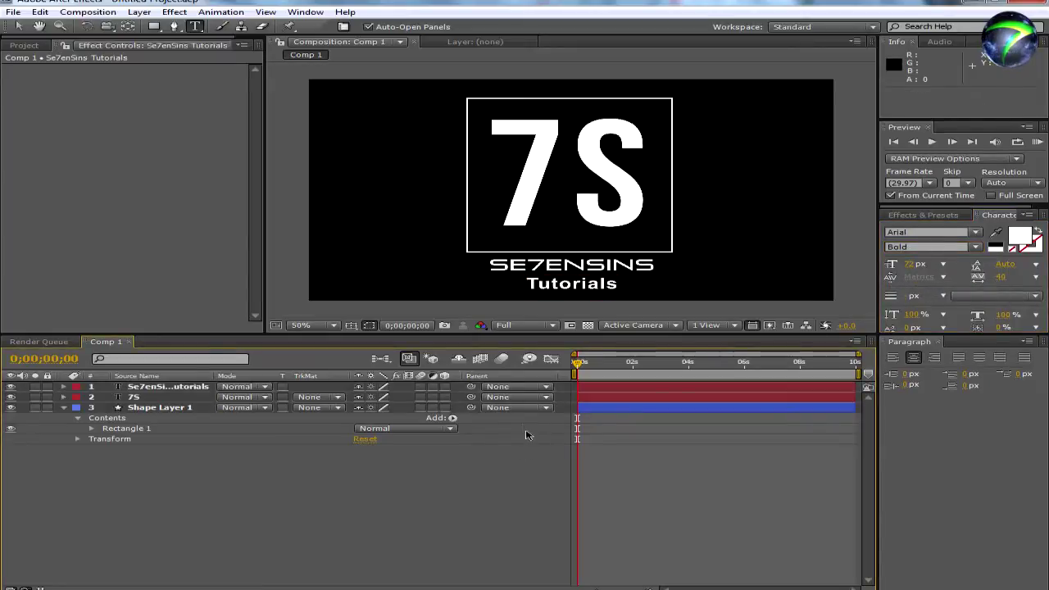
left_click(198, 387)
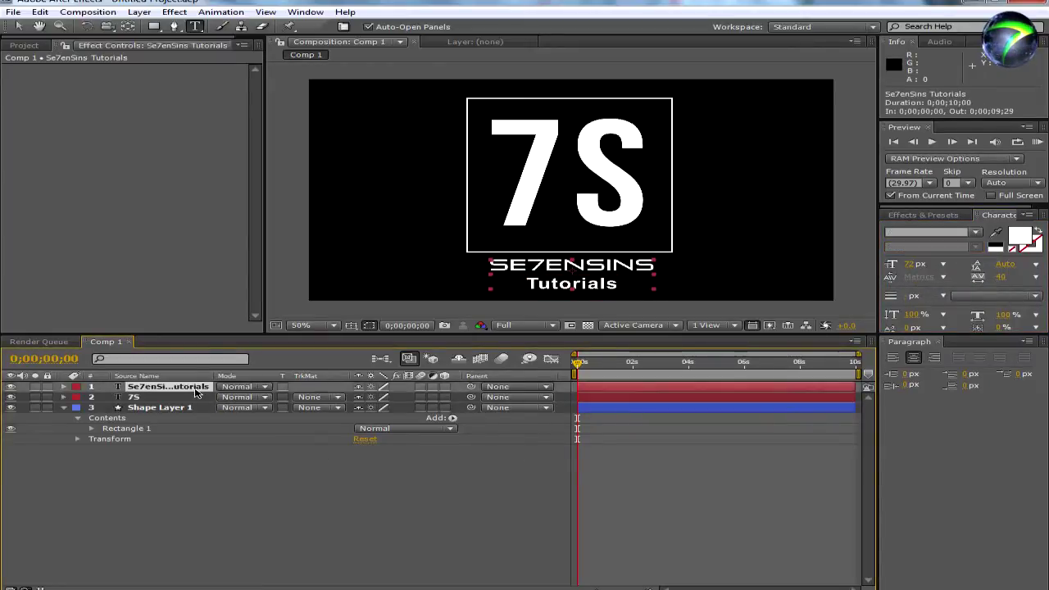
left_click(625, 284)
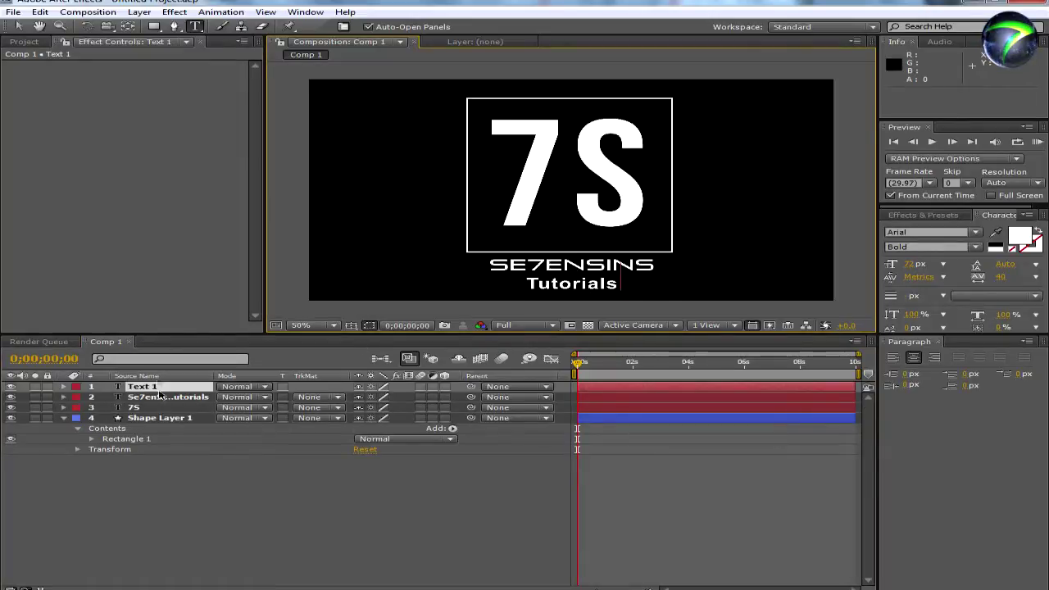
left_click(158, 385)
key("Delete")
Set the tracking of the caption's "Tutorials" line to 60
double_click(168, 386)
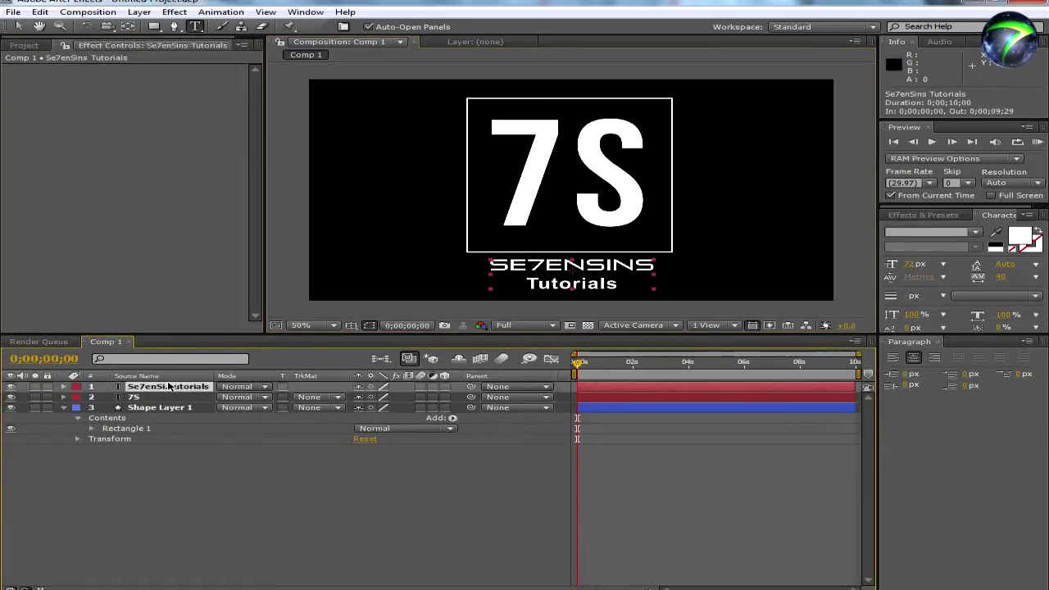
left_click_drag(619, 284, 525, 288)
left_click(1001, 280)
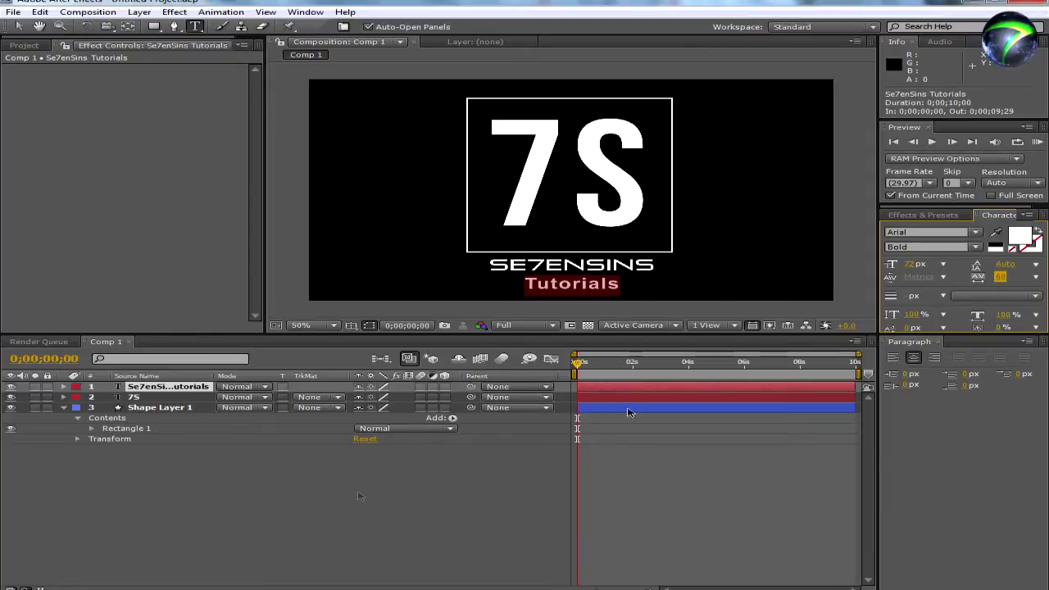
left_click(344, 537)
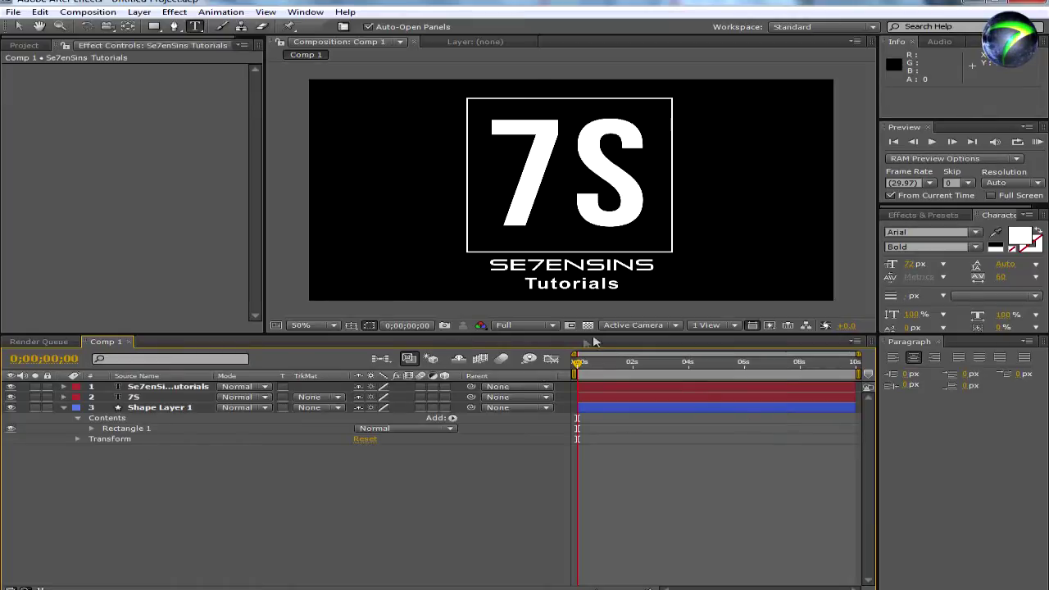
Keep the playhead at the start of the composition and hide the 7S and caption text layers
mouse_move(574, 363)
left_mouse_down()
mouse_move(614, 363)
mouse_move(577, 362)
left_mouse_up()
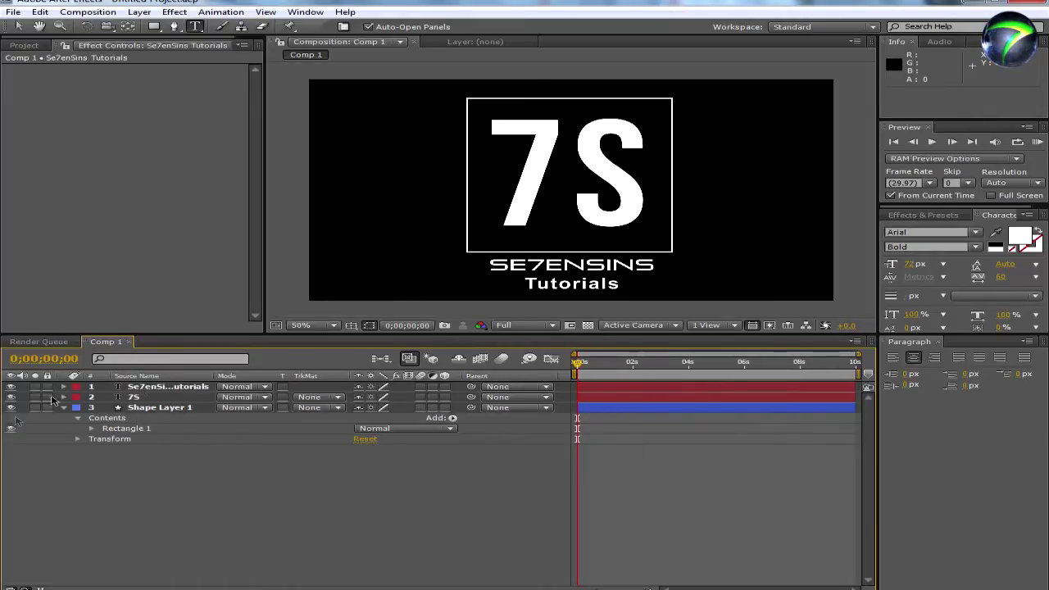
left_click(10, 396)
left_click(10, 386)
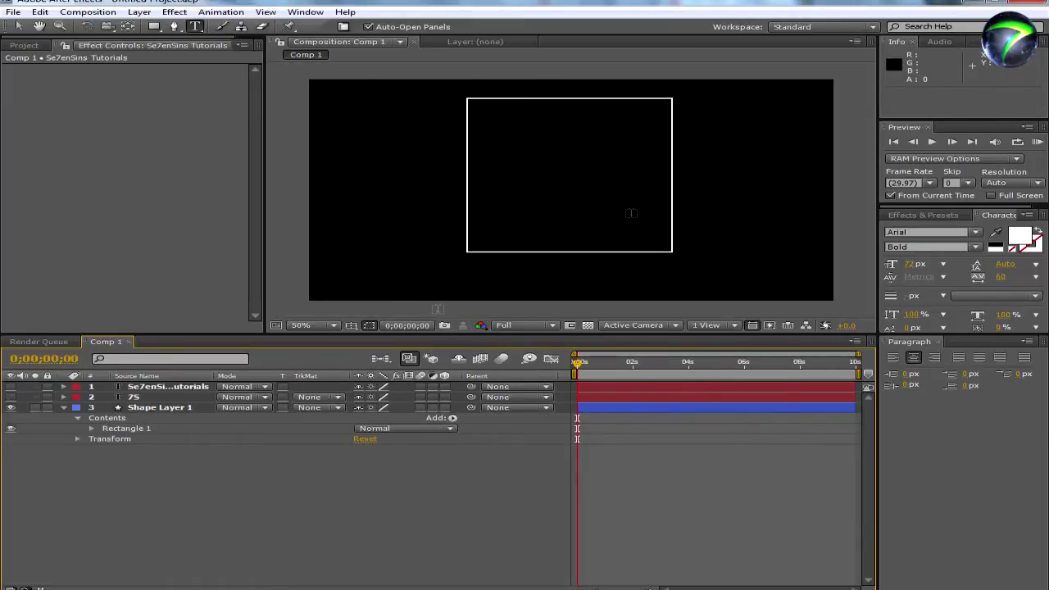
Find the Write-on effect and apply it to Shape Layer 1
left_click(157, 408)
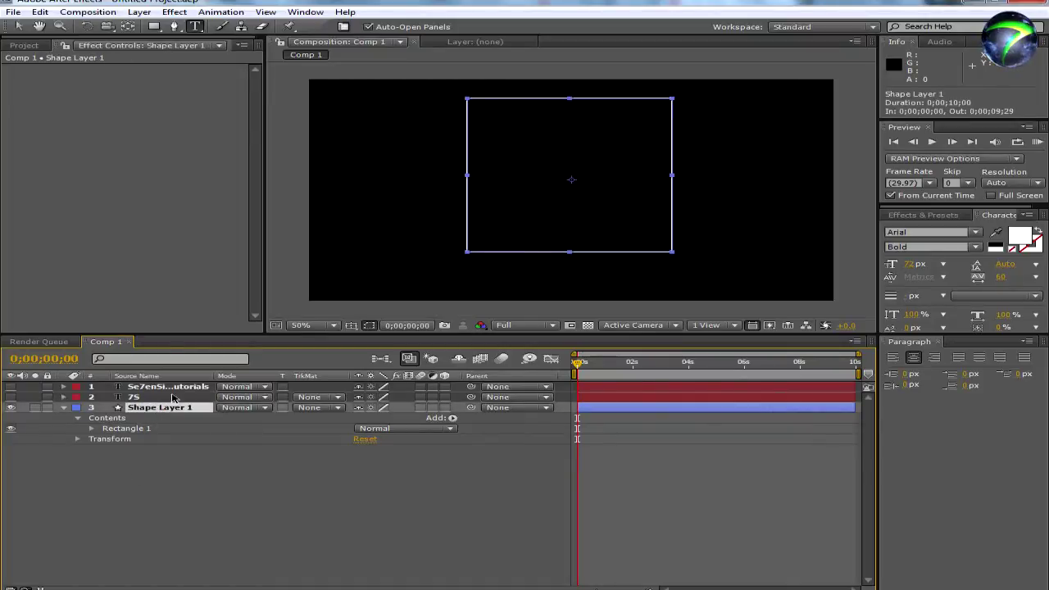
left_click(922, 215)
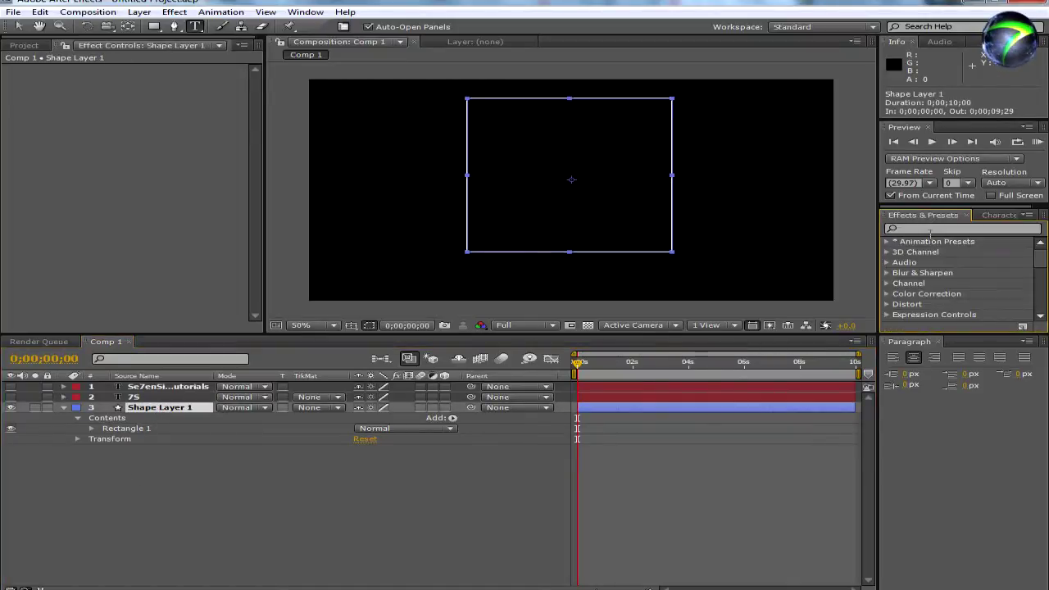
left_click(933, 230)
type("write")
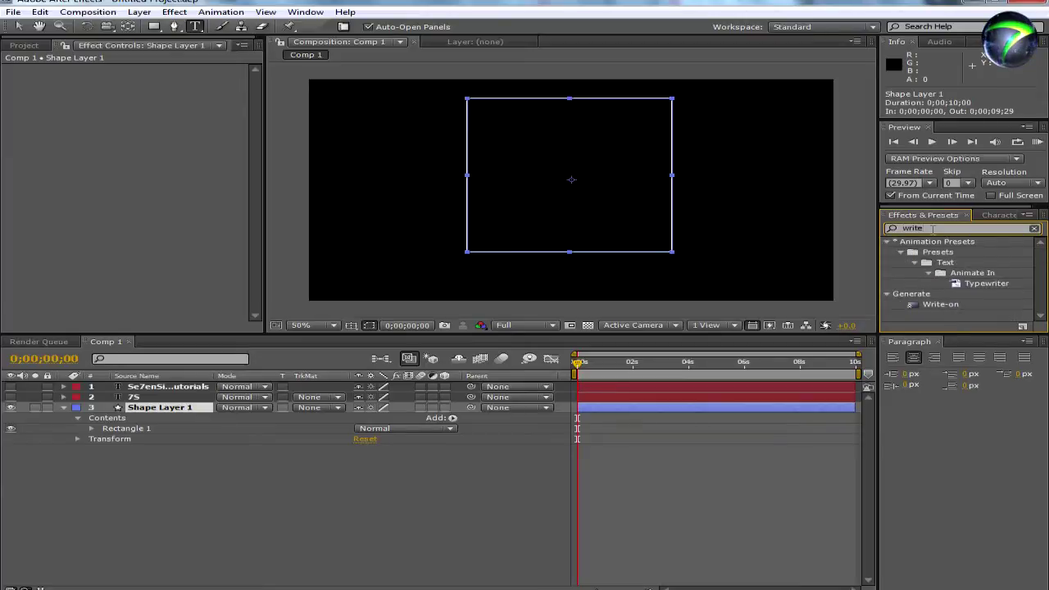
left_click(931, 305)
left_click_drag(934, 305, 160, 412)
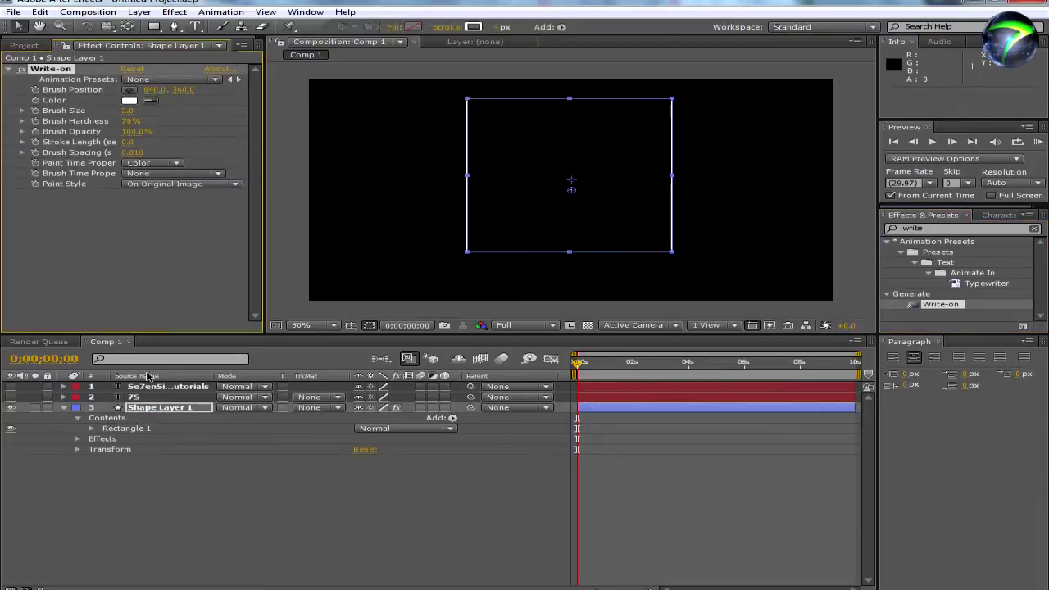
Move the Write-on brush near the rectangle's upper-right corner at about 856, 62 and set its Brush Size to 10
mouse_move(572, 194)
left_mouse_down()
mouse_move(572, 208)
mouse_move(591, 219)
mouse_move(606, 205)
mouse_move(606, 218)
mouse_move(661, 103)
left_mouse_up()
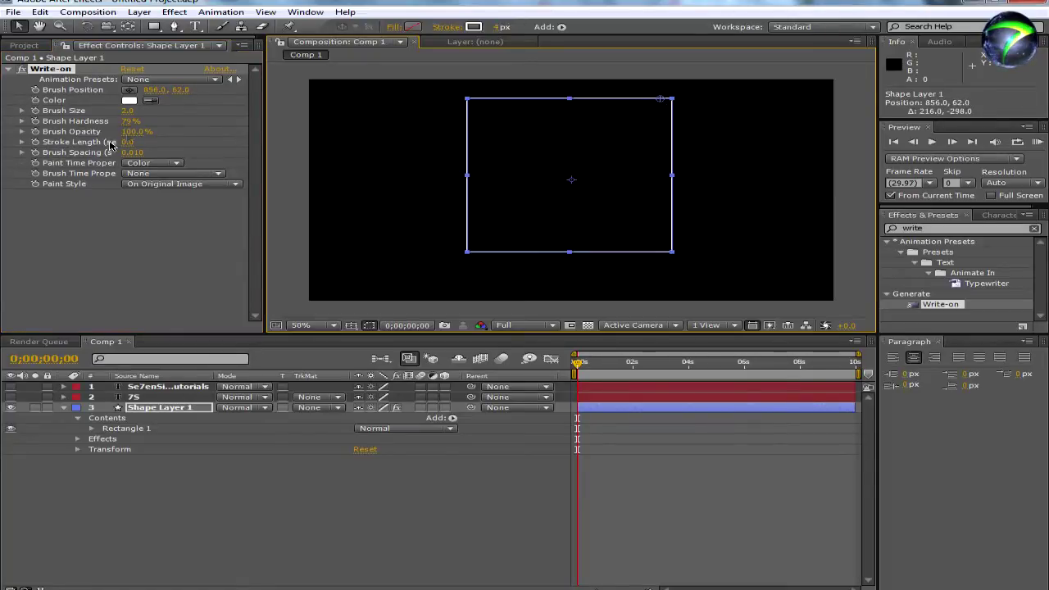
left_click_drag(128, 115, 194, 120)
left_click(128, 112)
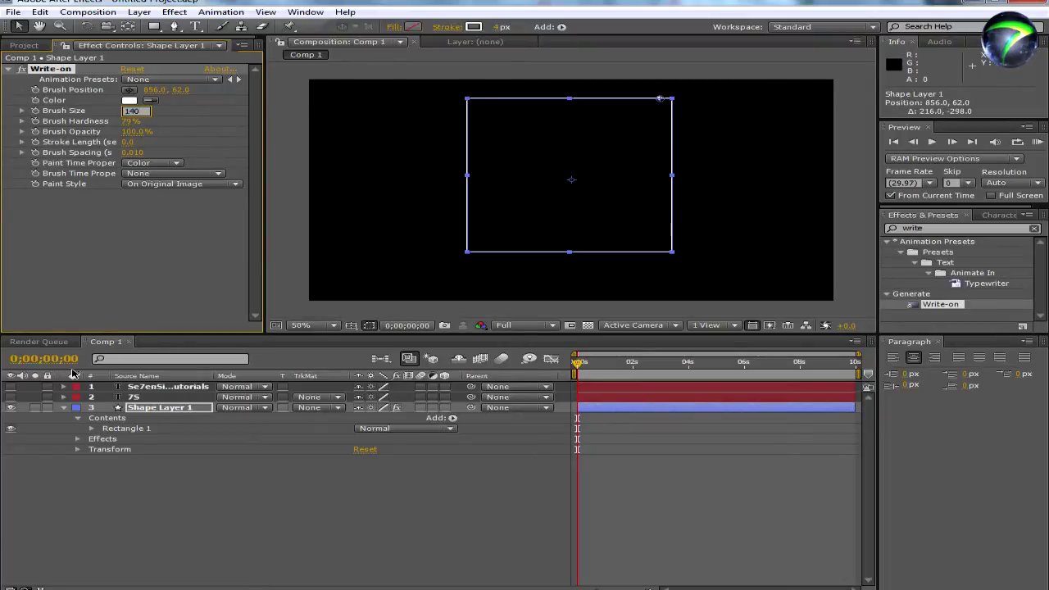
type("140")
key("BackSpace")
key("BackSpace")
type("0")
left_click(112, 305)
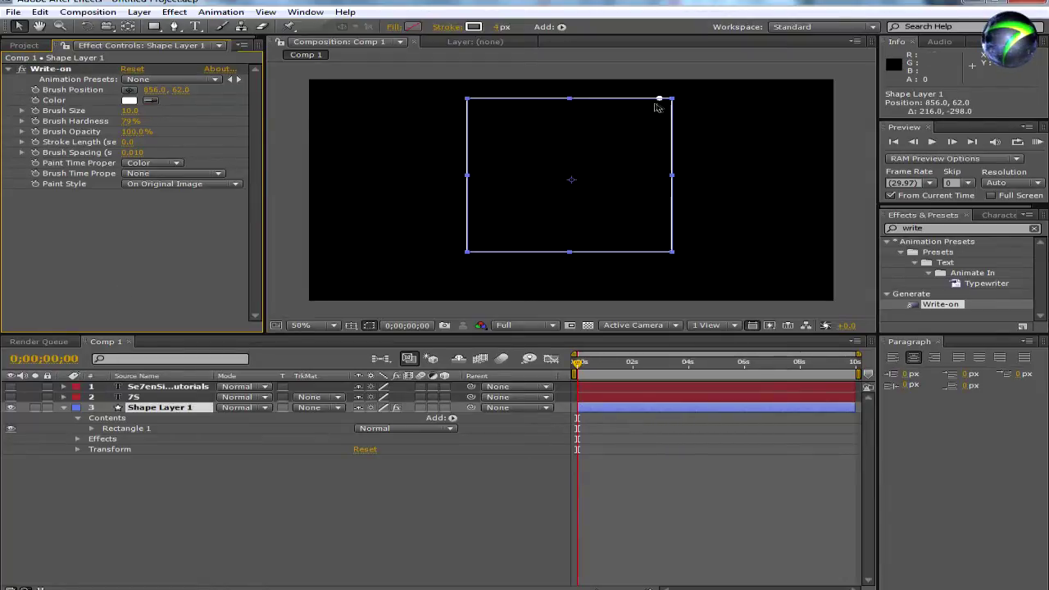
Reveal Shape Layer 1's Write-on properties in the timeline and move the brush closer to the upper-right corner, to about 866, 62
left_click(343, 326)
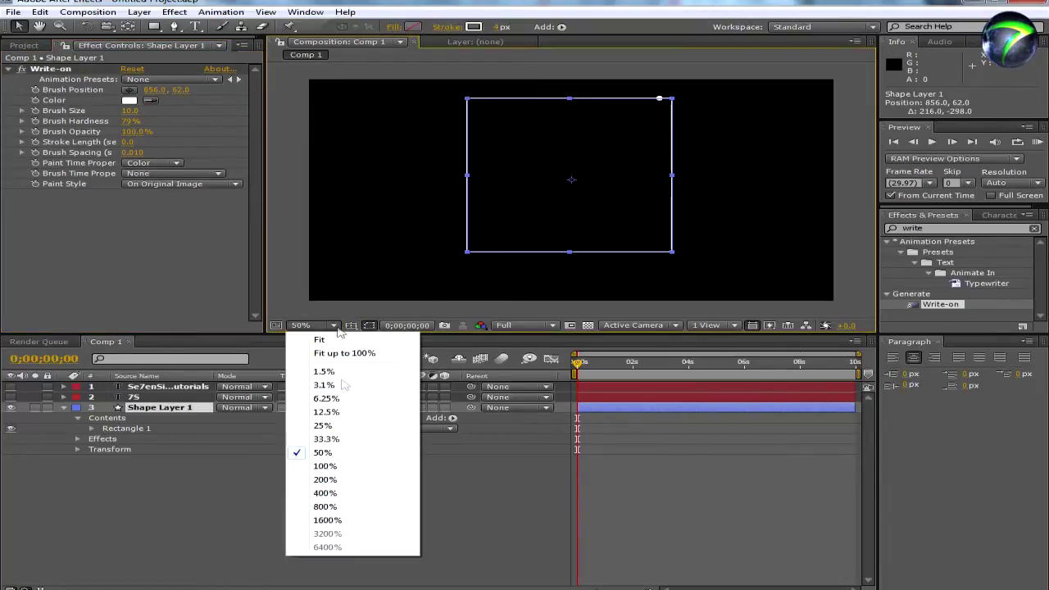
left_click(344, 467)
key("space")
left_click_drag(673, 223, 667, 317)
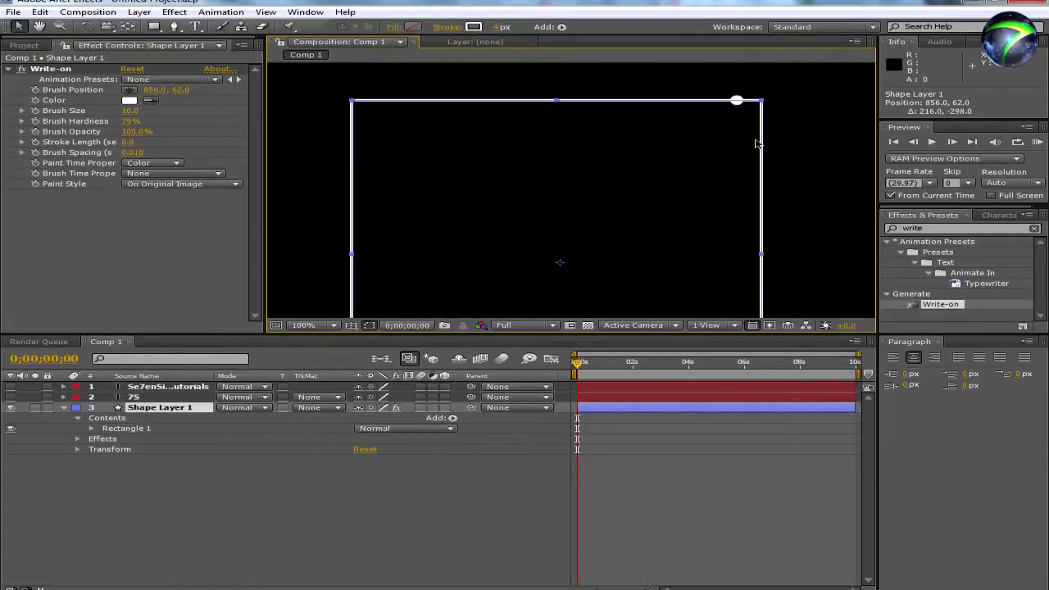
left_click(187, 412)
left_click(63, 112)
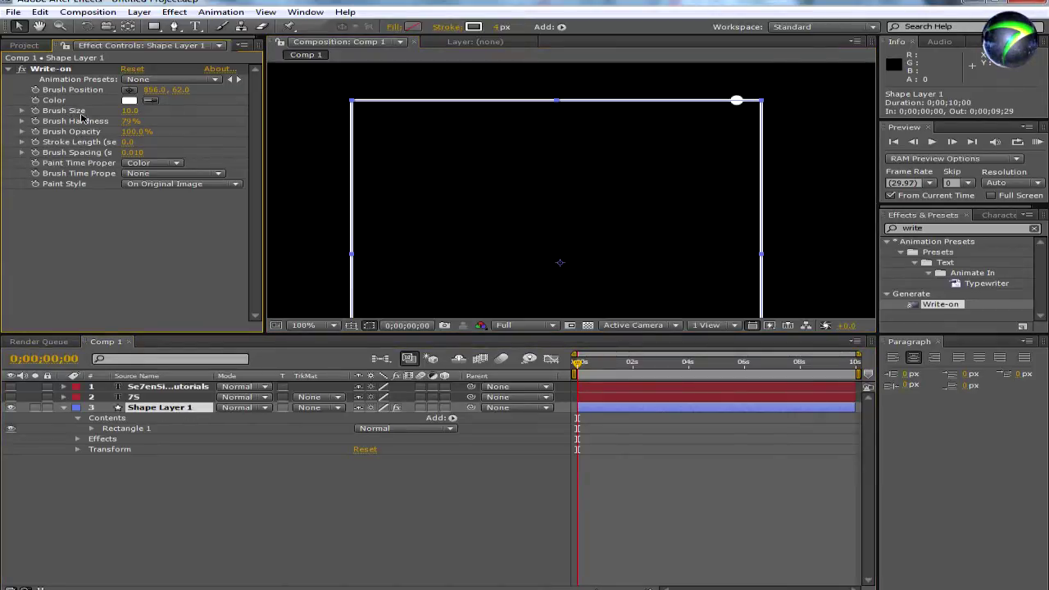
left_click(77, 439)
left_click(91, 450)
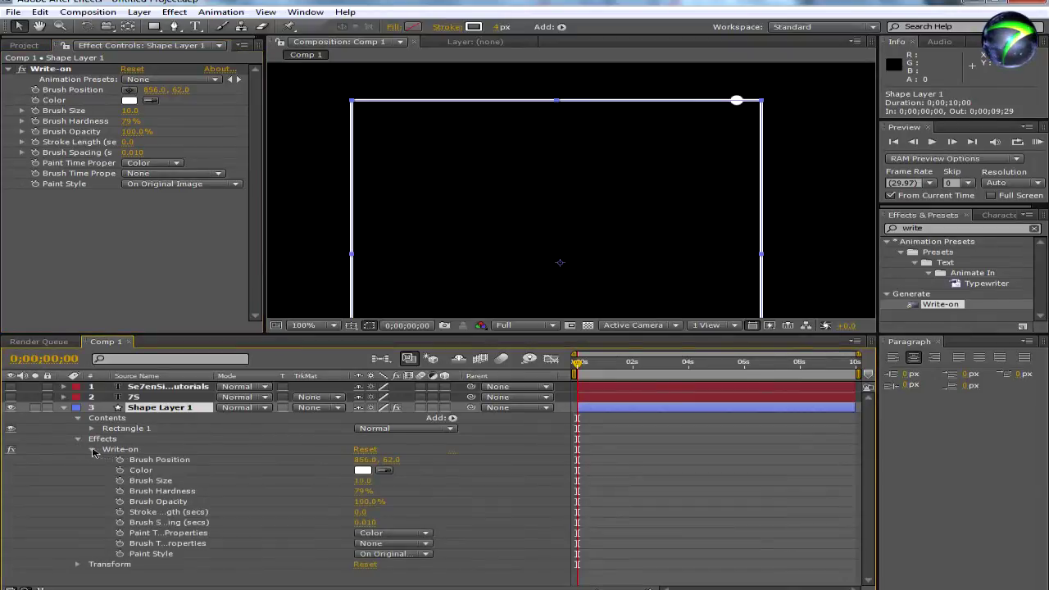
left_click(159, 459)
left_click_drag(736, 100, 744, 100)
Set the Write-on Paint Style to Reveal Original Image and shift the brush along the upper edge to about 871, 62
left_click(167, 184)
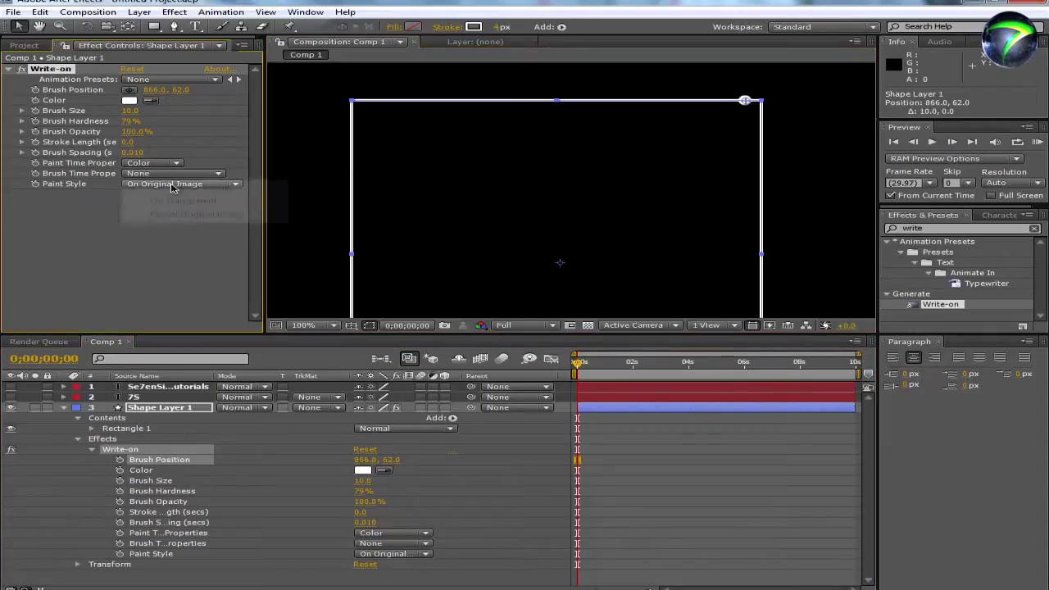
left_click(193, 214)
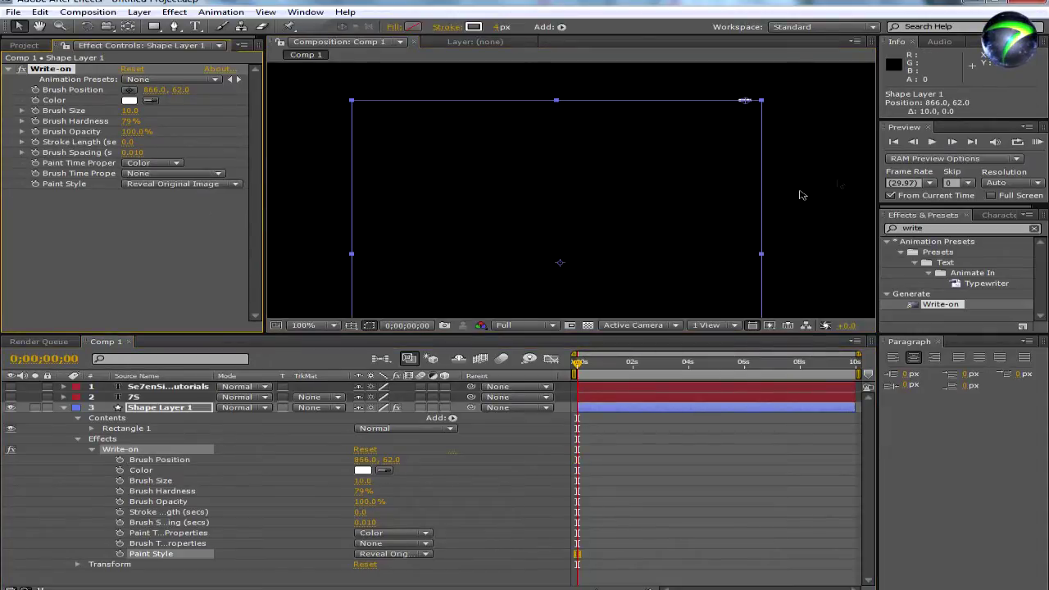
mouse_move(745, 101)
left_mouse_down()
mouse_move(702, 100)
mouse_move(762, 144)
mouse_move(751, 105)
left_mouse_up()
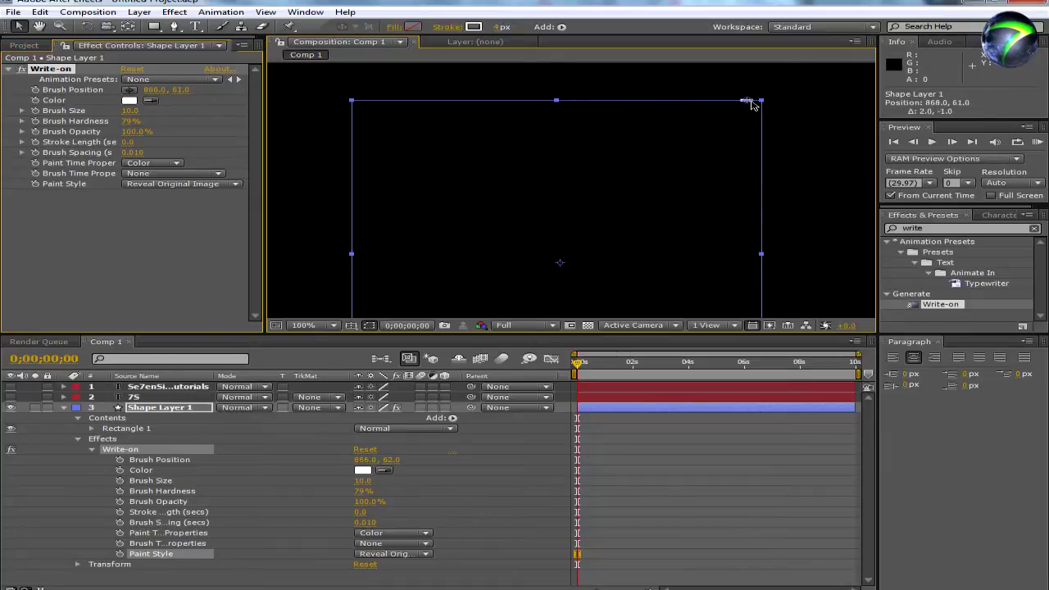
left_click_drag(754, 104, 754, 104)
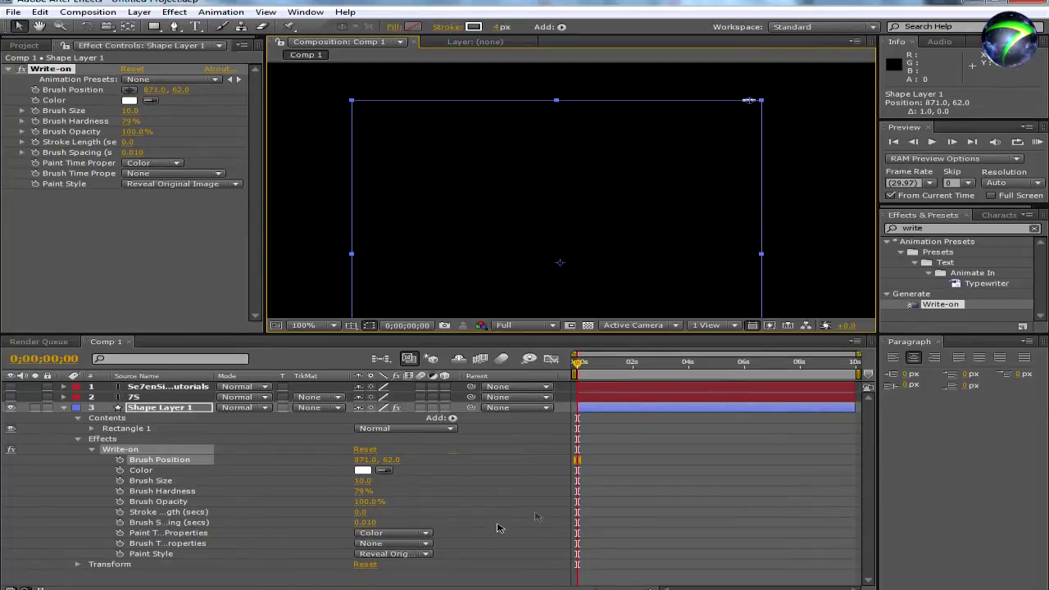
Start keyframing the Brush Position at frame 0, and at frame 3 move the brush along the rectangle's upper edge to about 751, 62
left_click(119, 461)
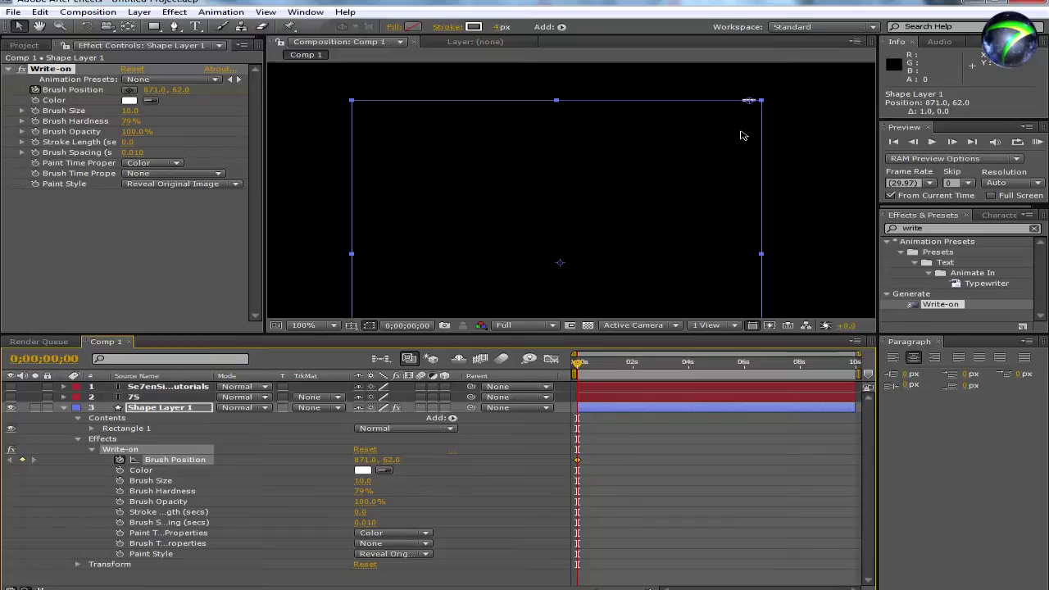
key("Page_Down")
key("Page_Down")
key("Page_Down")
key("Page_Up")
mouse_move(749, 105)
left_mouse_down()
mouse_move(661, 119)
mouse_move(650, 103)
left_mouse_up()
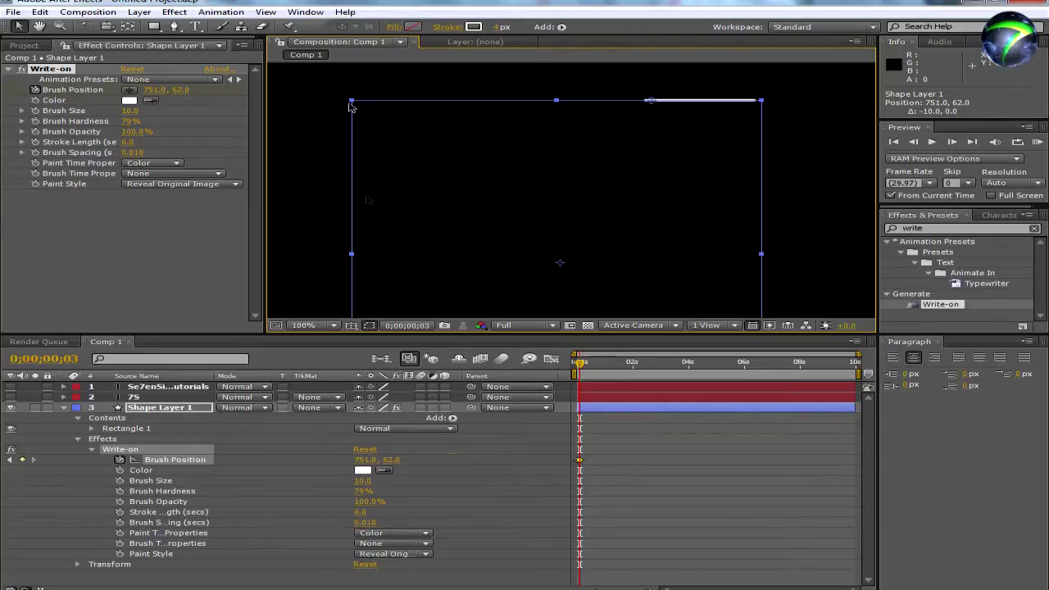
At frame 7, move the Write-on brush to the middle of the rectangle's upper edge at about 635, 62
key("Page_Down")
key("Page_Down")
key("Page_Down")
key("Page_Down")
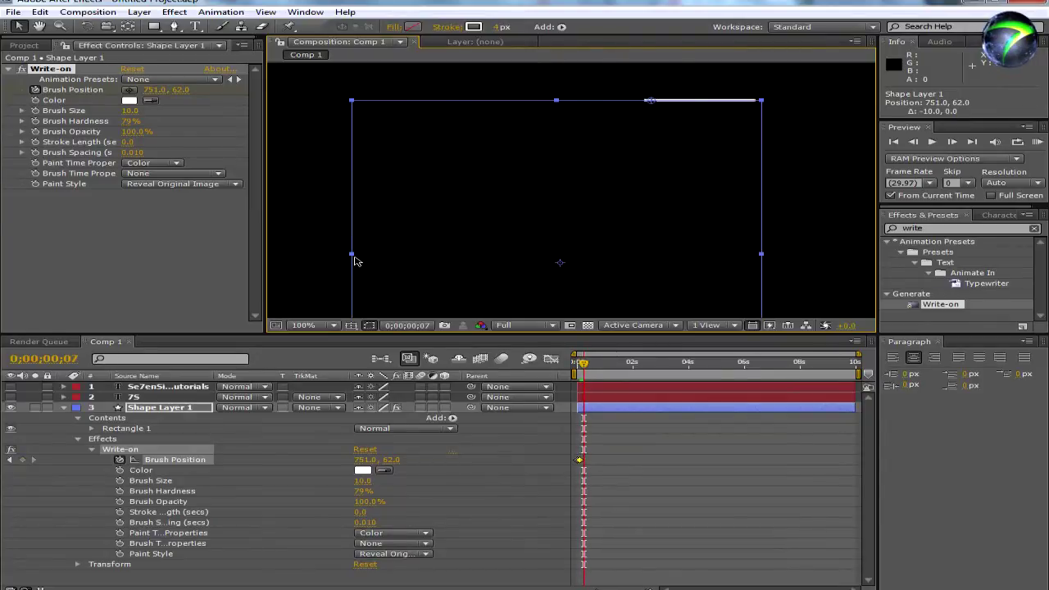
left_click_drag(651, 101, 558, 107)
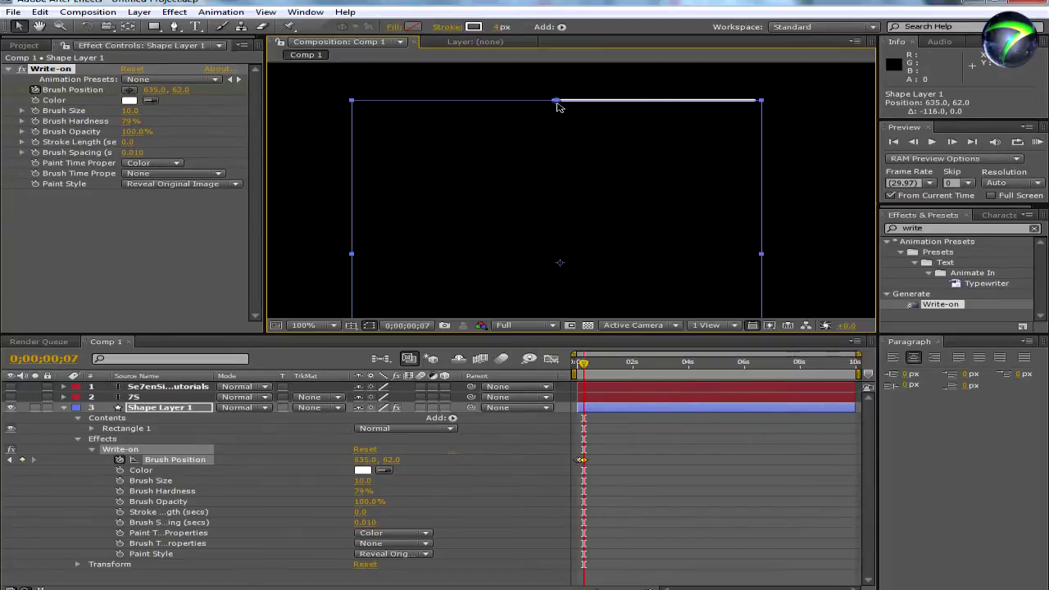
At frame 12, try moving the Write-on brush to the rectangle's upper-left corner at about 385, 62
key("Page_Down")
key("Page_Down")
key("Page_Down")
key("Page_Down")
key("Page_Down")
left_click_drag(557, 103, 357, 105)
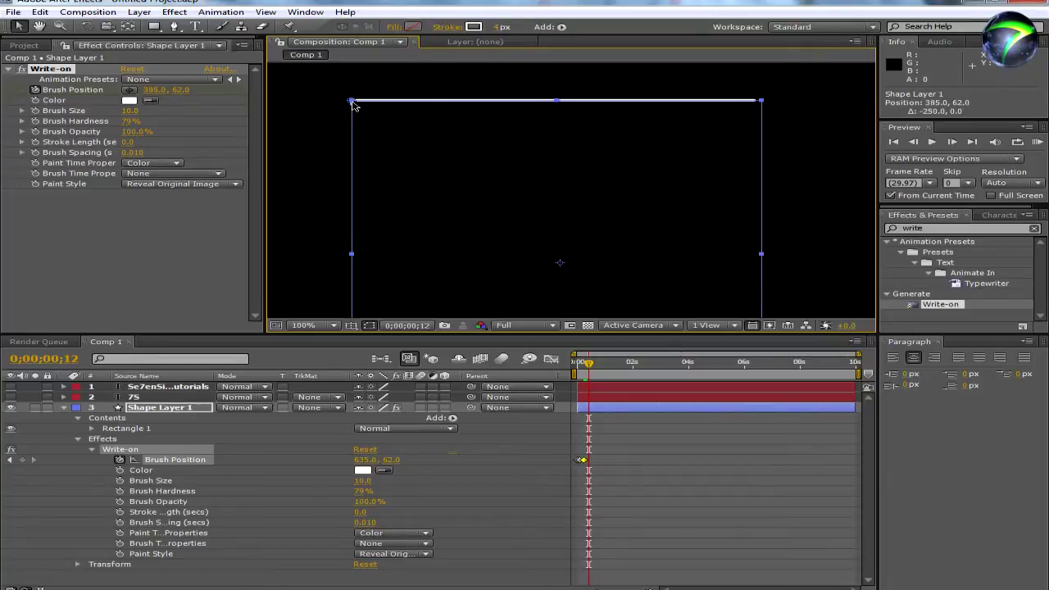
Try moving the brush down the rectangle's left edge a few frames ahead, and undo the brush moves made since frame 7
key("Page_Down")
key("Page_Down")
key("Page_Down")
key("Page_Down")
key("Page_Down")
key("Page_Down")
key("Page_Down")
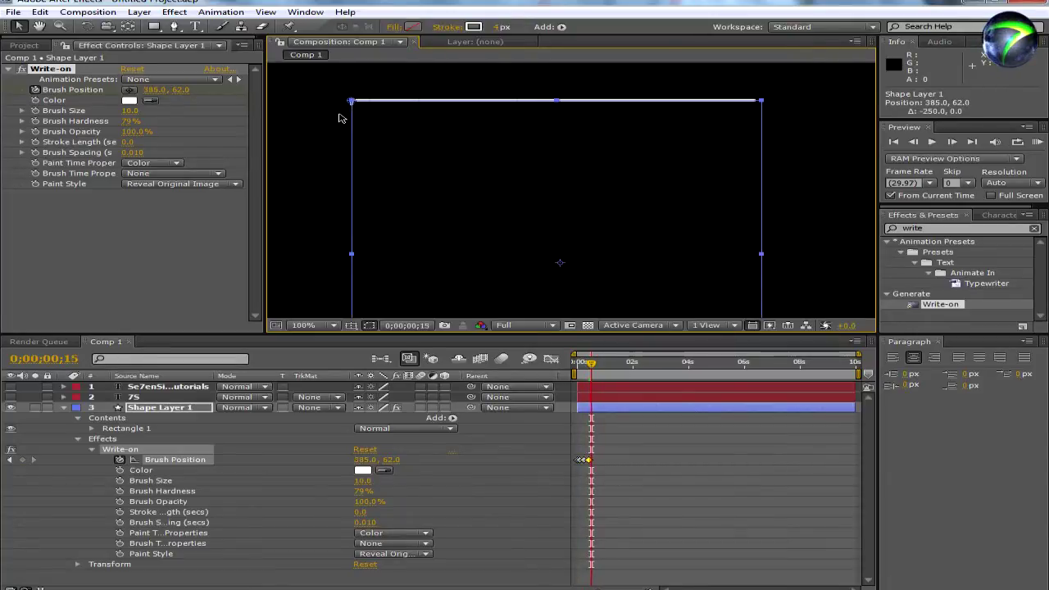
left_click_drag(352, 104, 352, 167)
key("ctrl+z")
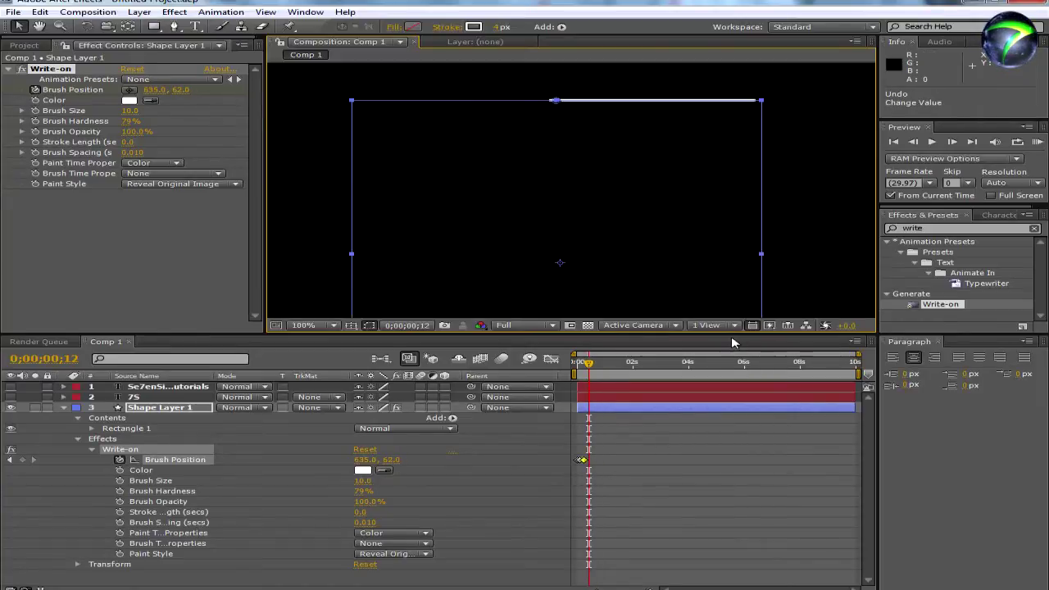
At frame 10, move the Write-on brush along the rectangle's upper edge to about 505, 62
key("Page_Up")
key("Page_Up")
key("Page_Up")
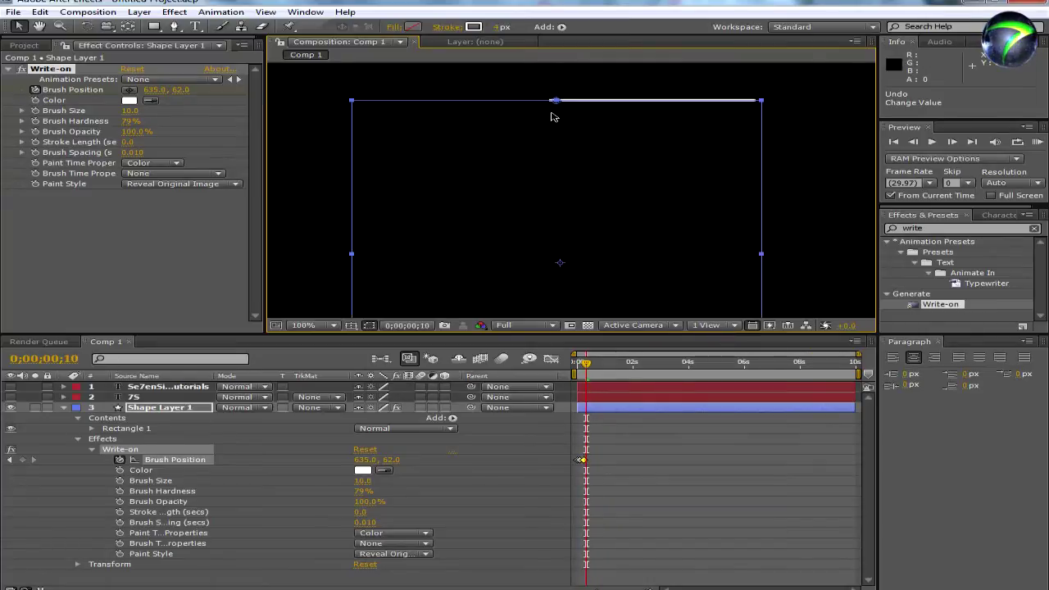
left_click_drag(556, 101, 439, 103)
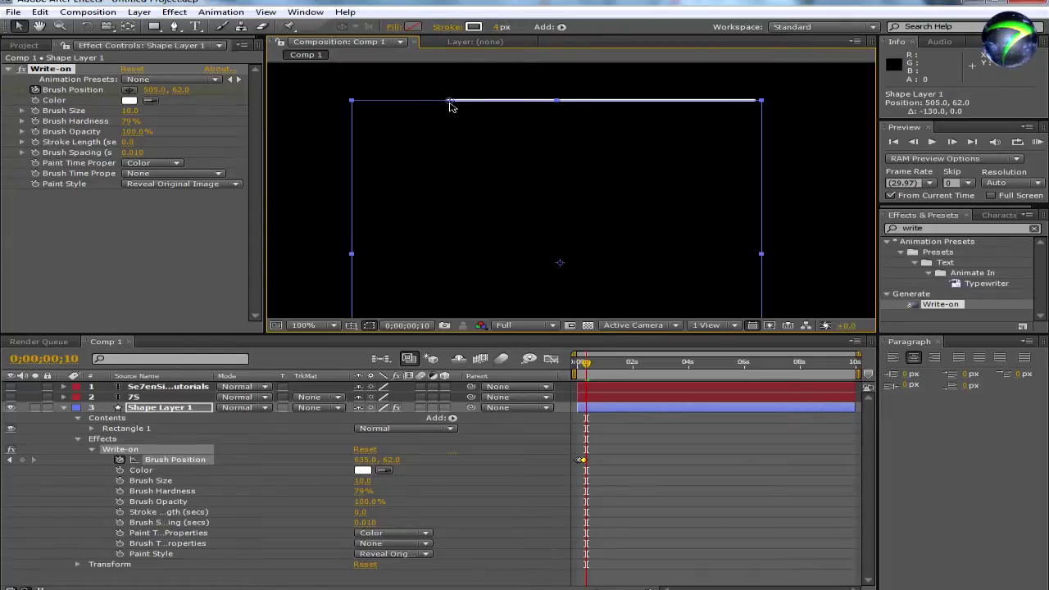
At frame 15, move the Write-on brush to the rectangle's upper-left corner at about 385, 62
key("Page_Down")
key("Page_Down")
key("Page_Down")
key("Page_Down")
key("Page_Down")
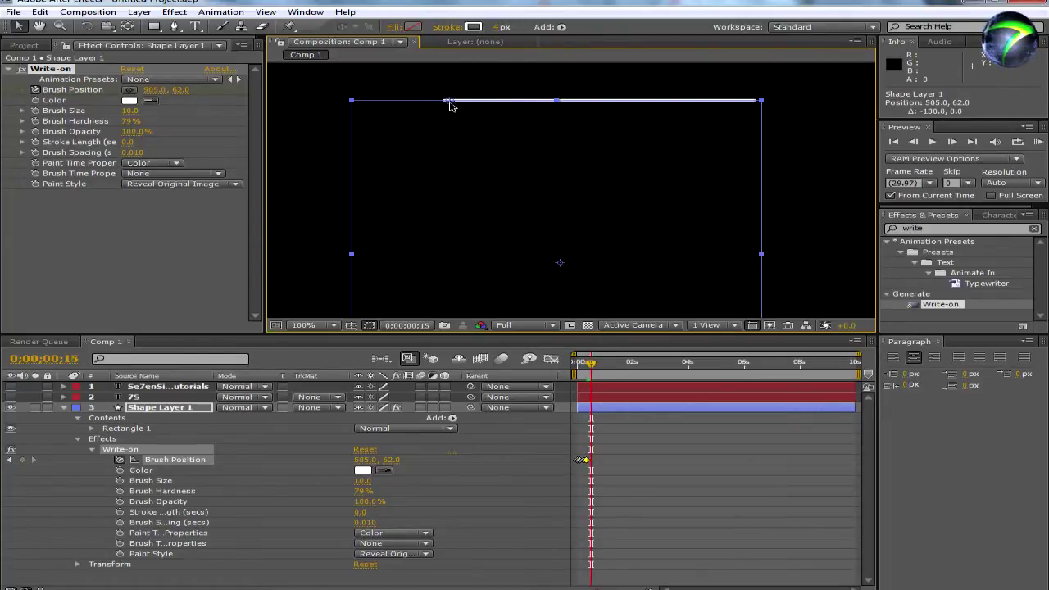
left_click_drag(381, 105, 352, 105)
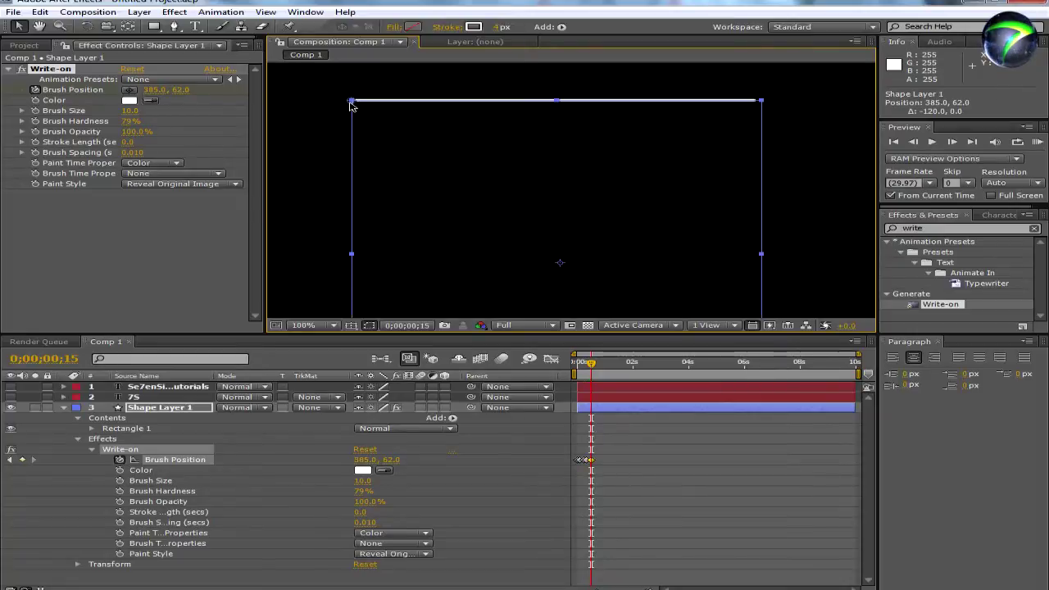
At frame 19, move the Write-on brush slightly down the rectangle's left edge to about 385, 78
key("Page_Down")
key("Page_Down")
key("Page_Down")
key("Page_Down")
key("Page_Down")
key("Page_Down")
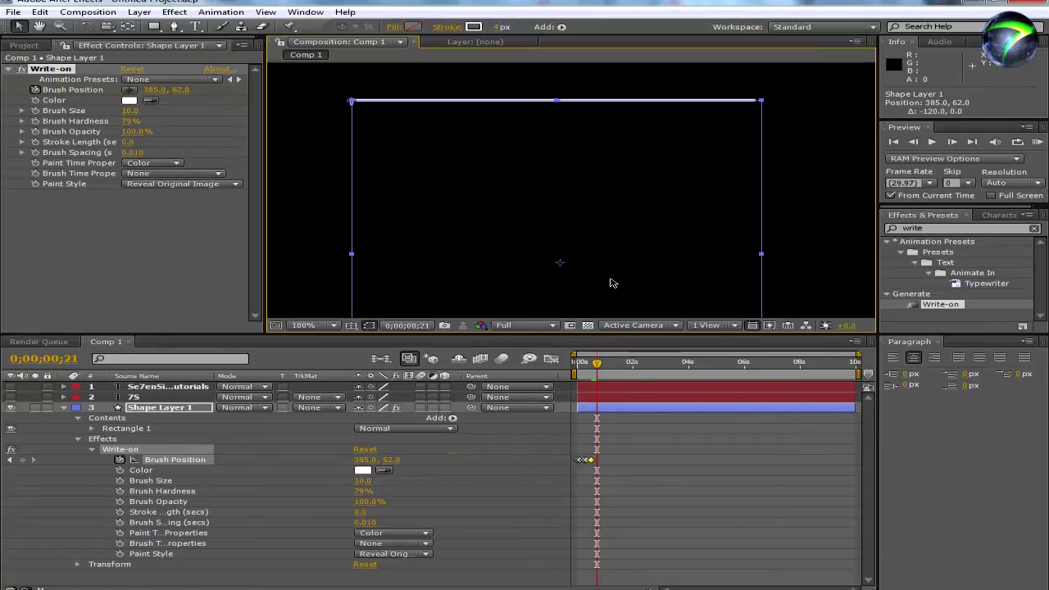
key("Page_Up")
key("Page_Up")
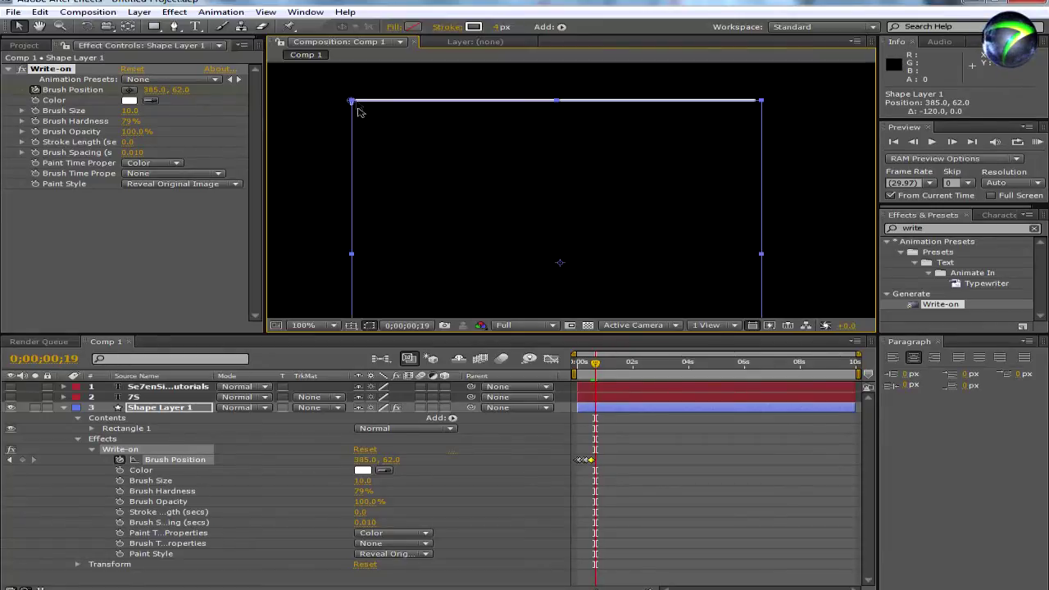
mouse_move(352, 104)
left_mouse_down()
mouse_move(353, 140)
mouse_move(355, 119)
left_mouse_up()
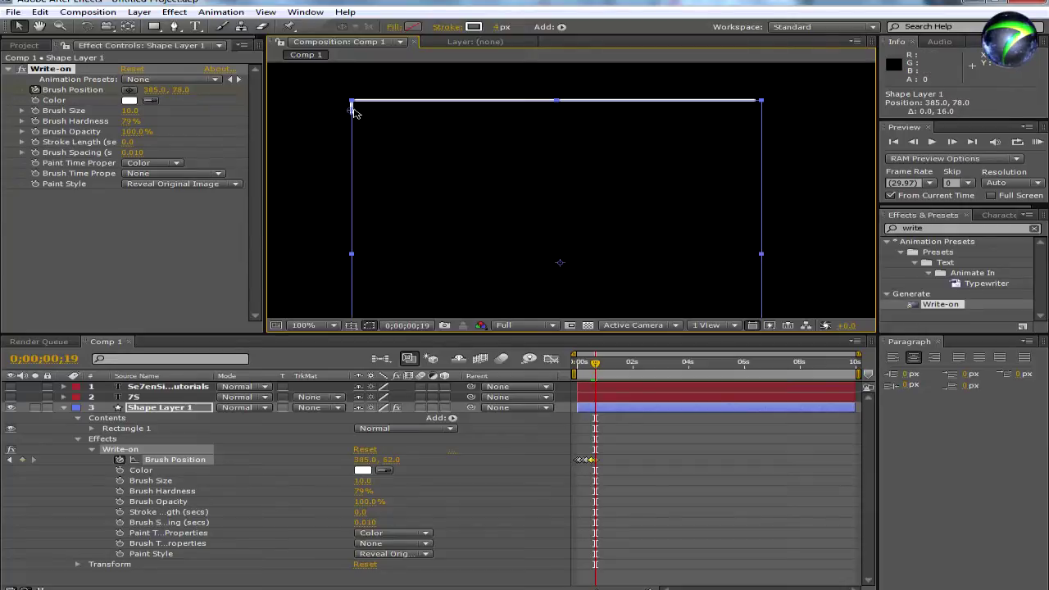
At frame 23, move the Write-on brush down the rectangle's left edge to about 385, 179
key("Page_Down")
key("Page_Down")
key("Page_Down")
key("Page_Down")
key("Page_Down")
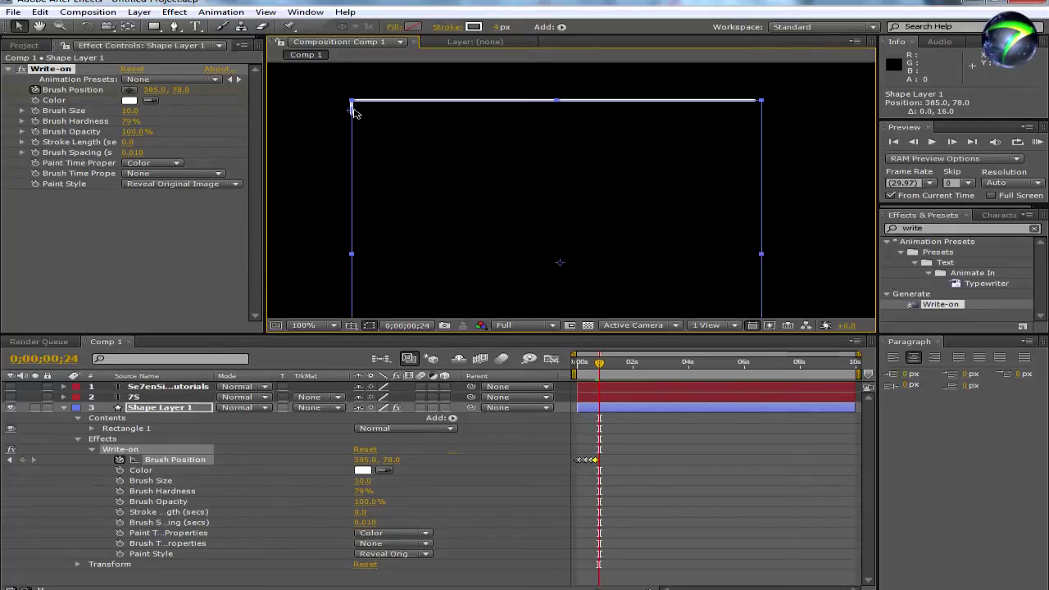
key("Page_Up")
left_click_drag(352, 107, 353, 178)
A few frames past frame 23, move the Write-on brush to the middle of the rectangle's left edge at about 385, 317
key("Page_Down")
key("Page_Down")
key("Page_Down")
key("Page_Down")
key("Page_Down")
key("Page_Down")
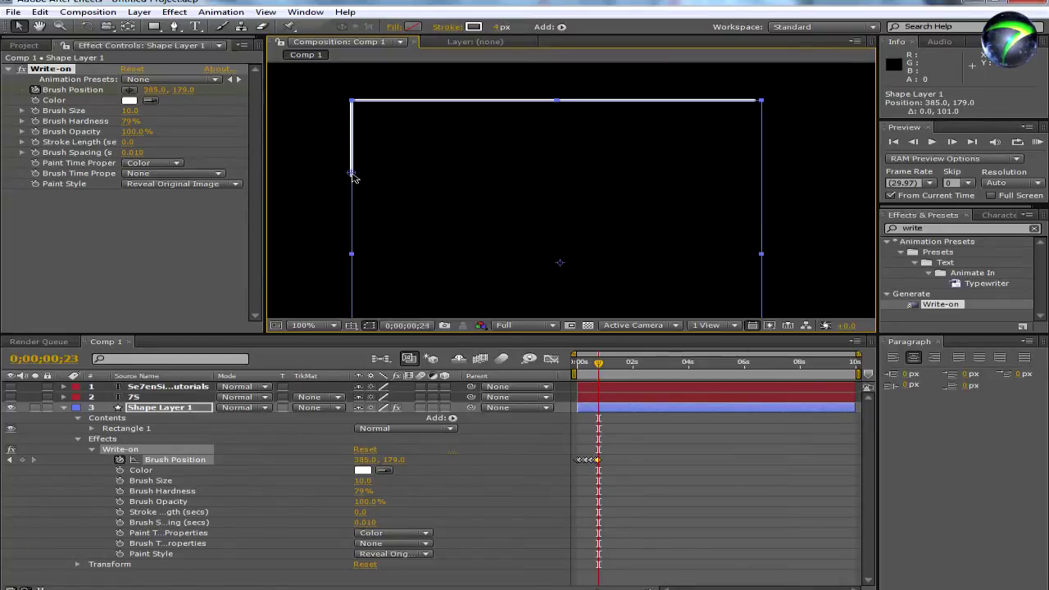
left_click_drag(353, 177, 351, 259)
At 0;00;01;02, move the Write-on brush down the rectangle's left edge to about 385, 416
key("Page_Down")
key("Page_Down")
key("Page_Down")
key("Page_Down")
mouse_move(415, 243)
left_mouse_down()
mouse_move(451, 222)
mouse_move(452, 114)
left_mouse_up()
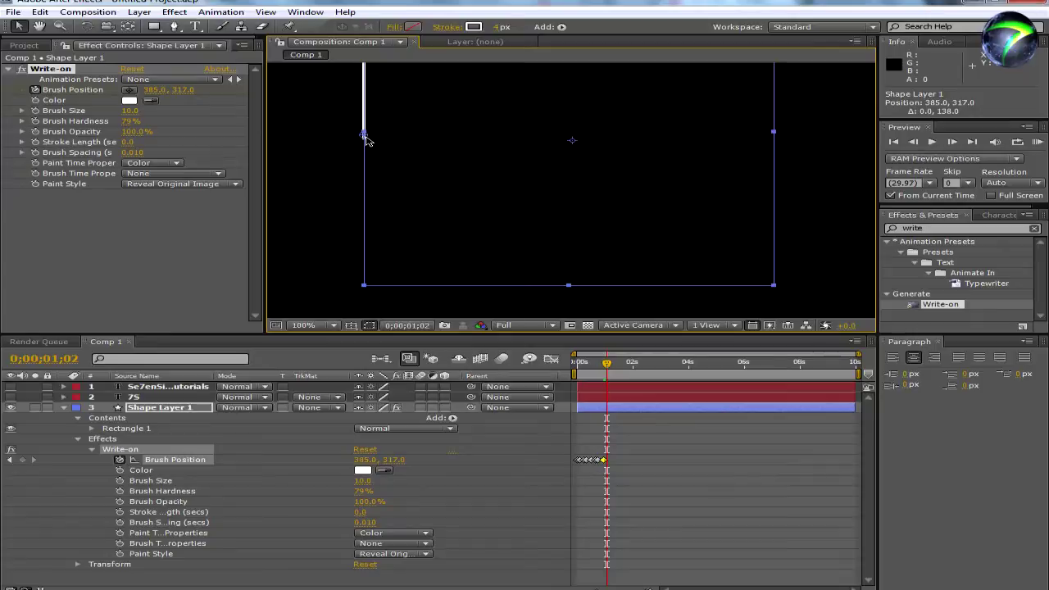
left_click_drag(366, 141, 365, 202)
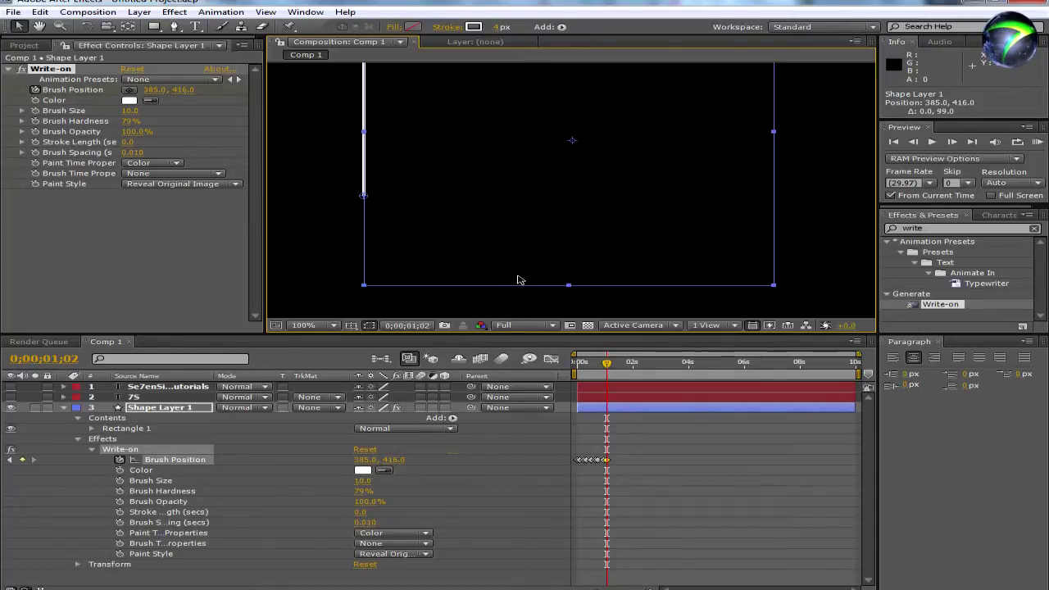
At 0;00;01;06, move the Write-on brush to the rectangle's lower-left corner at about 385, 564
key("Page_Down")
key("Page_Down")
key("Page_Down")
key("Page_Down")
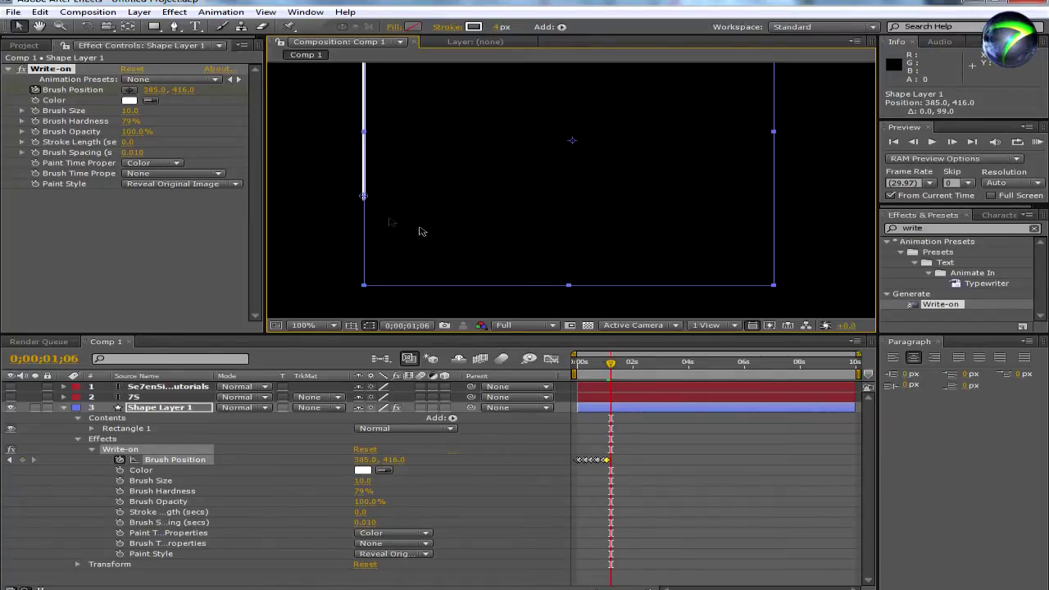
left_click_drag(363, 199, 360, 291)
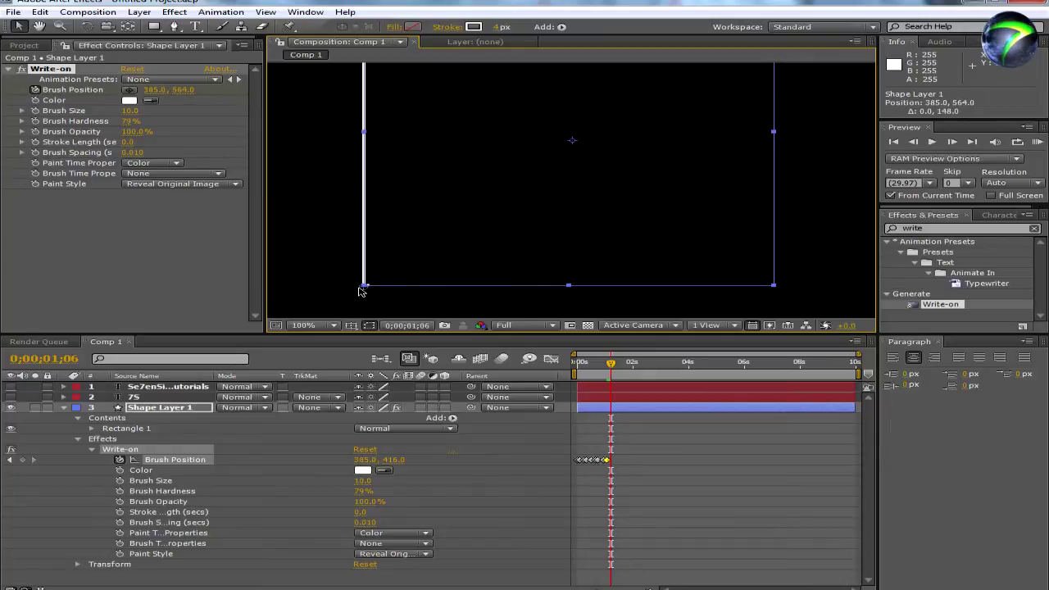
At 0;00;01;12, move the Write-on brush slightly along the rectangle's lower edge to about 399, 564
key("Page_Down")
key("Page_Down")
key("Page_Down")
key("Page_Down")
key("Page_Down")
key("Page_Down")
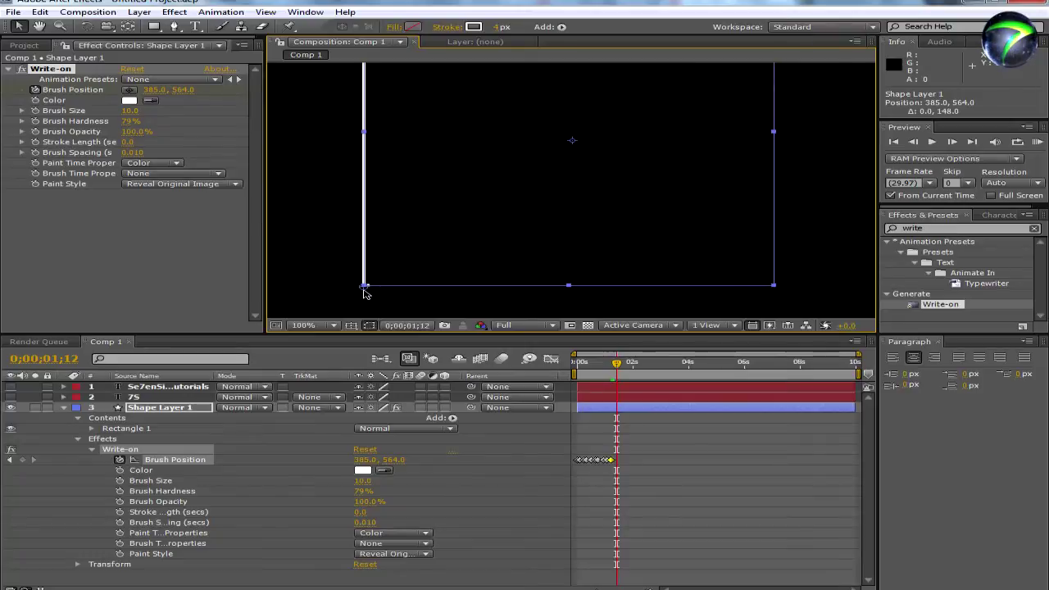
mouse_move(364, 291)
left_mouse_down()
mouse_move(400, 292)
mouse_move(368, 290)
mouse_move(377, 290)
left_mouse_up()
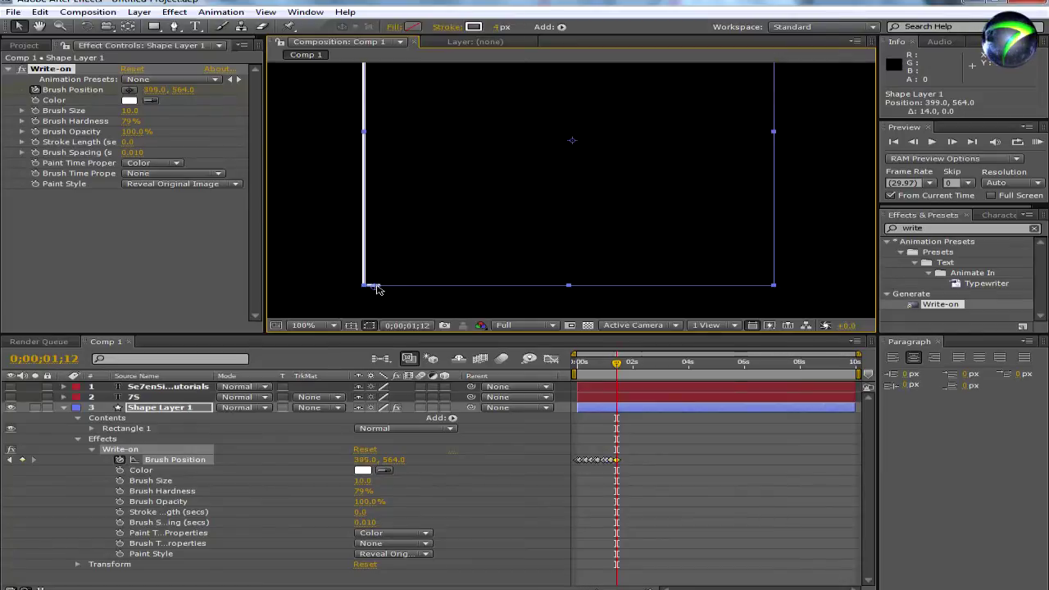
Advance several frames and move the Write-on brush to the middle of the rectangle's lower edge at about 638, 564
key("Page_Down")
key("Page_Down")
key("Page_Down")
key("Page_Down")
left_click_drag(377, 286, 574, 296)
A few frames before 0;00;02;00, move the Write-on brush along the rectangle's lower edge to about 774, 564
key("Page_Down")
key("Page_Down")
key("Page_Down")
key("Page_Down")
key("Page_Down")
key("Page_Down")
key("Page_Down")
key("Page_Down")
key("Page_Down")
key("Page_Down")
key("Page_Down")
key("Page_Down")
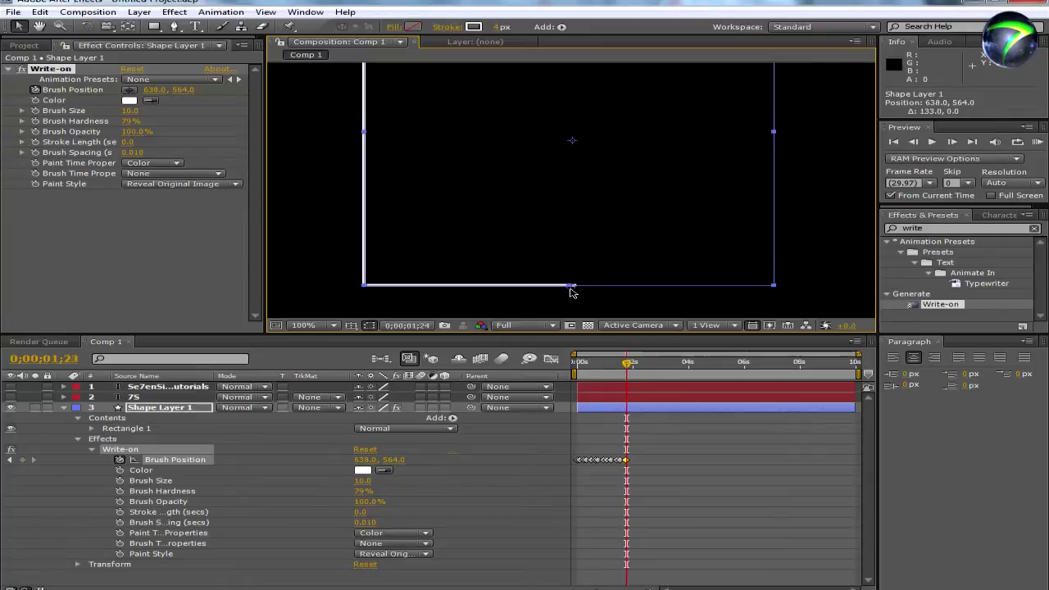
key("Page_Down")
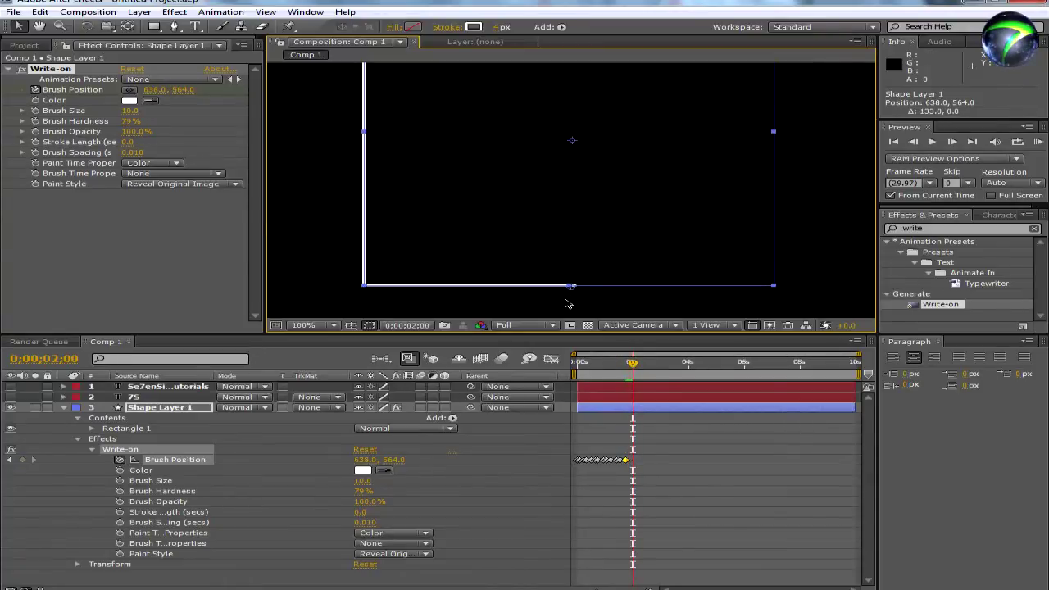
key("Page_Up")
key("Page_Up")
key("Page_Up")
mouse_move(572, 286)
left_mouse_down()
mouse_move(777, 298)
mouse_move(684, 295)
left_mouse_up()
At 0;00;02;03, move the Write-on brush to the rectangle's lower-right corner at about 888, 564
key("Page_Down")
key("Page_Down")
key("Page_Down")
key("Page_Down")
key("Page_Down")
key("Page_Down")
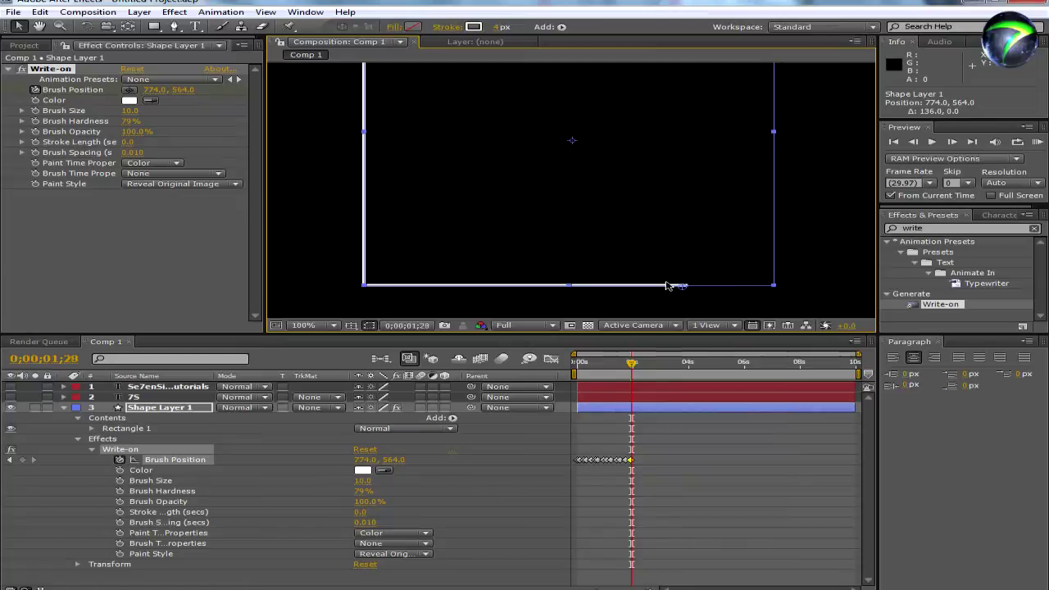
left_click_drag(679, 288, 776, 290)
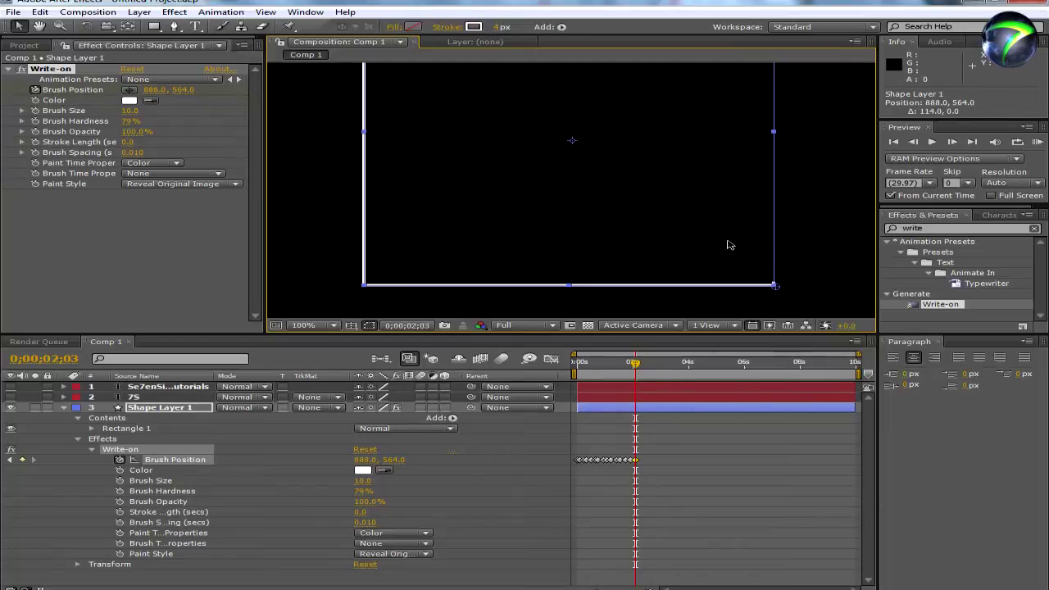
At 0;00;02;07, move the Write-on brush slightly up the rectangle's right edge to about 888, 549
key("h")
left_click_drag(690, 213, 581, 218)
key("v")
key("Page_Down")
key("Page_Down")
key("Page_Down")
key("Page_Down")
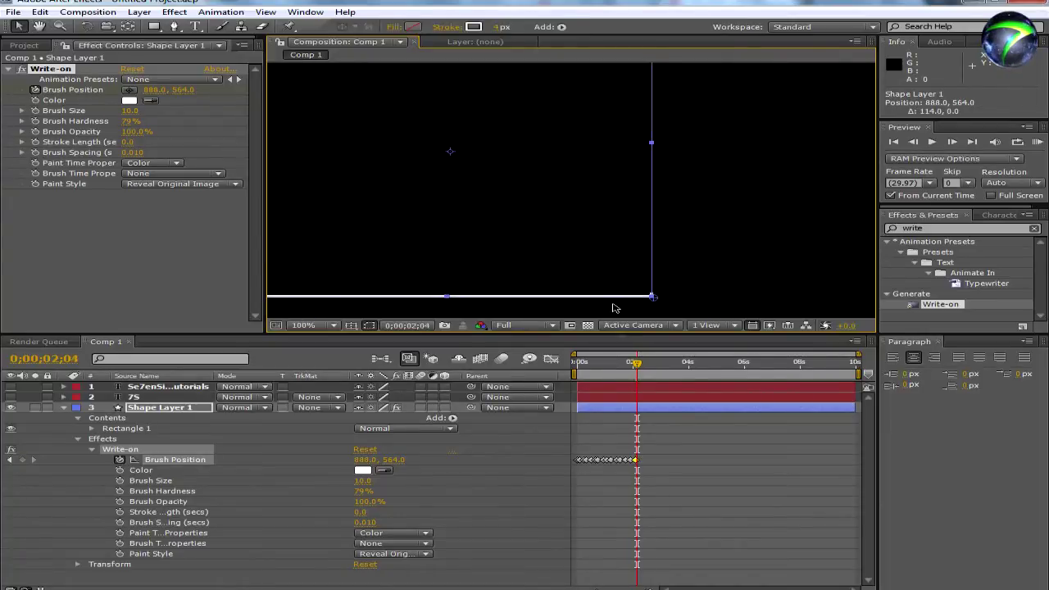
mouse_move(655, 299)
left_mouse_down()
mouse_move(660, 235)
mouse_move(653, 283)
left_mouse_up()
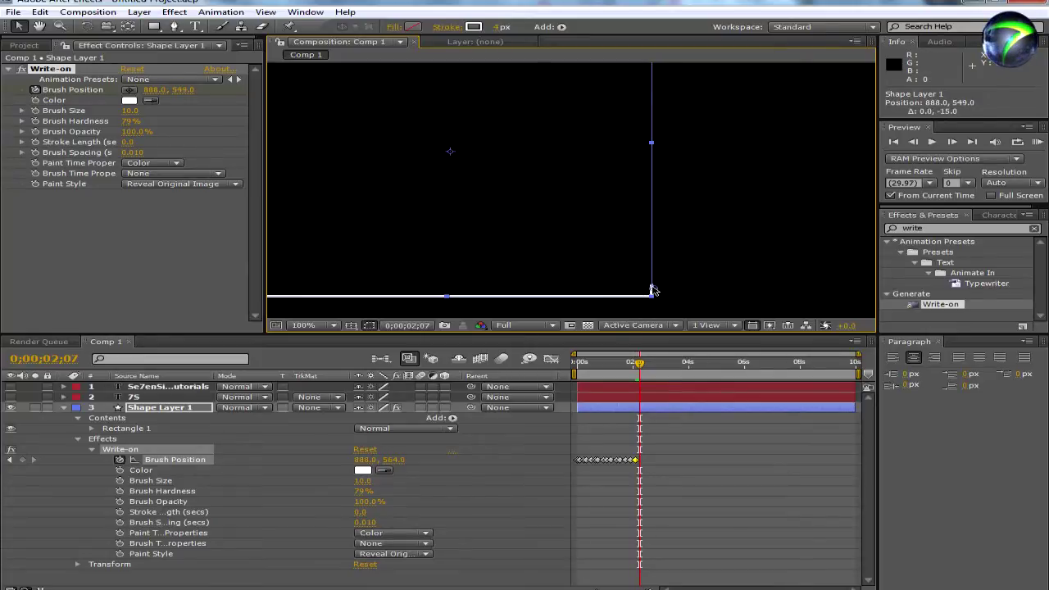
At 0;00;02;12, move the Write-on brush up the rectangle's right edge to about 888, 424
key("Page_Down")
key("Page_Down")
key("Page_Down")
key("Page_Down")
key("Page_Down")
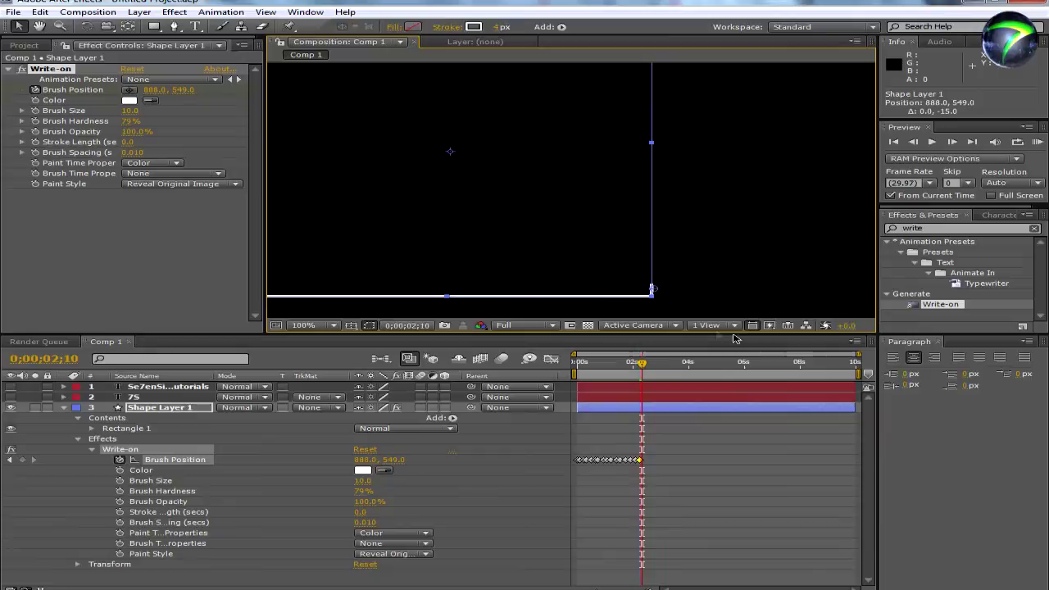
left_click_drag(652, 288, 655, 212)
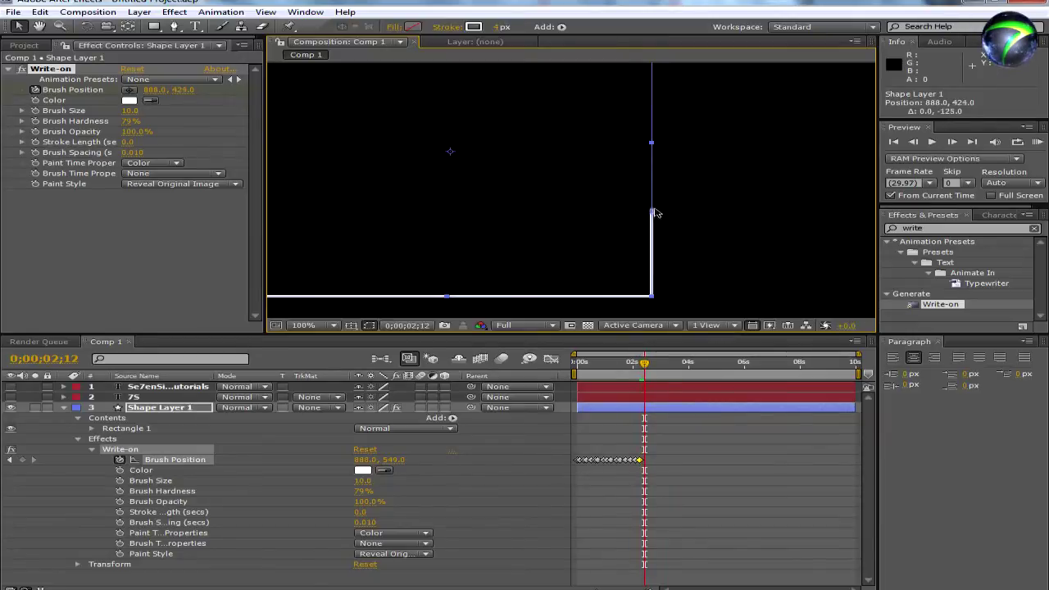
A few frames past 0;00;02;12, move the Write-on brush to the middle of the rectangle's right edge at about 888, 308
key("Page_Down")
key("Page_Down")
key("Page_Down")
key("Page_Down")
key("Page_Down")
left_click_drag(653, 210, 651, 141)
At 0;00;02;22, move the Write-on brush up the rectangle's right edge to about 888, 157
key("Page_Down")
key("Page_Down")
key("Page_Down")
key("Page_Down")
key("Page_Down")
key("Page_Down")
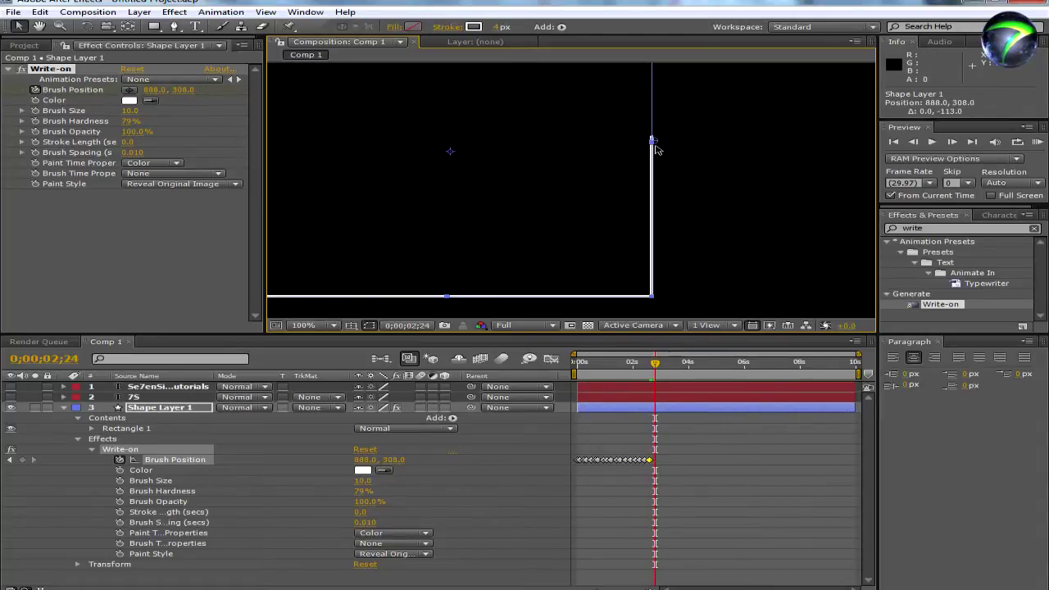
scroll(715, 246, "down", 5)
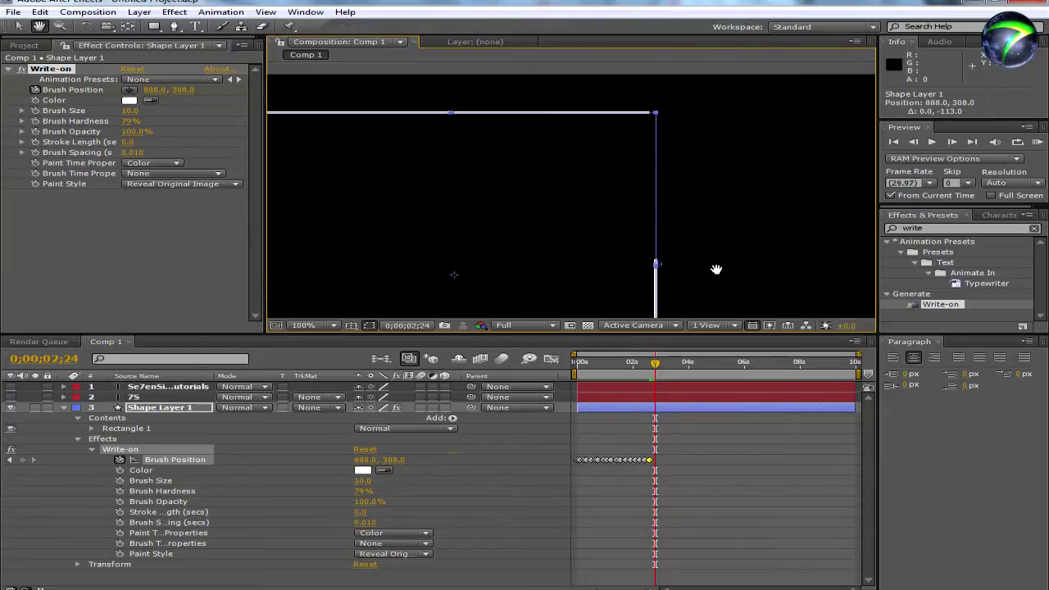
key("Page_Up")
key("Page_Up")
left_click_drag(661, 266, 662, 181)
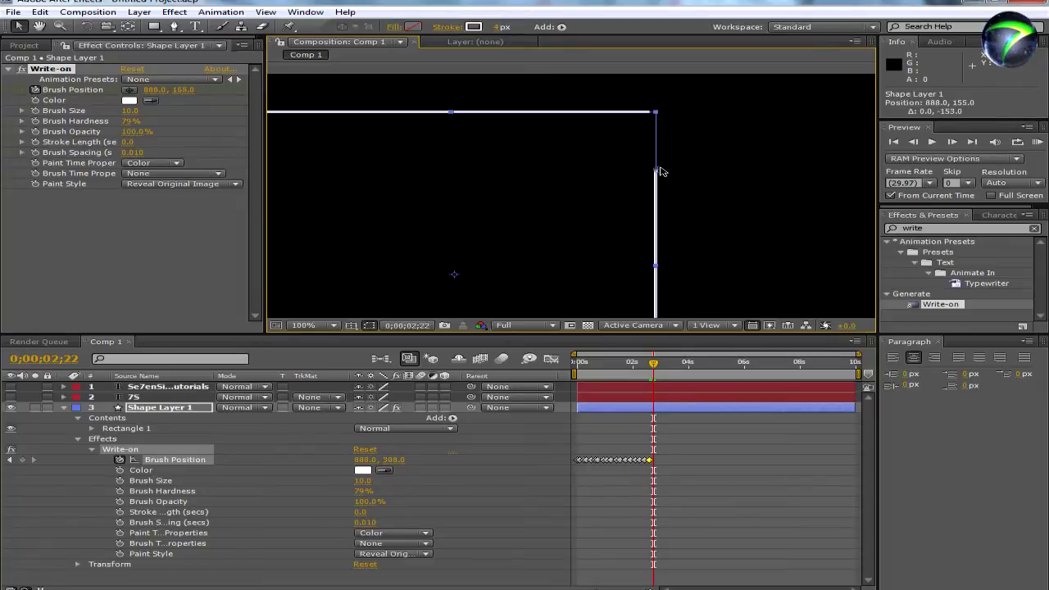
At 0;00;02;29, move the Write-on brush to the rectangle's upper-right corner at about 881, 60 to close the outline
key("Page_Down")
key("Page_Down")
key("Page_Down")
key("Page_Down")
key("Page_Down")
key("Page_Down")
key("Page_Down")
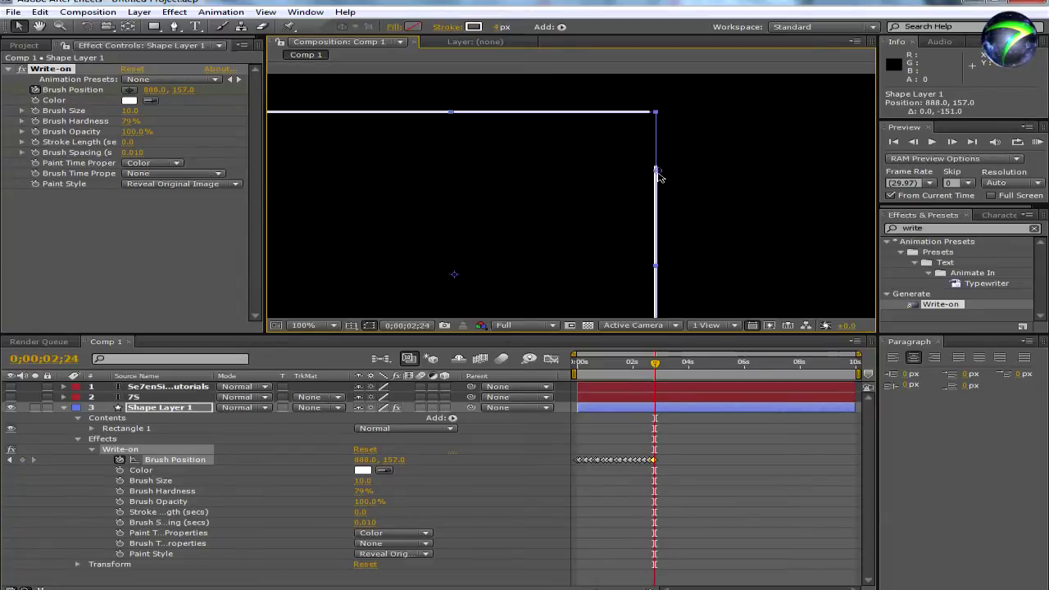
left_click_drag(658, 172, 656, 121)
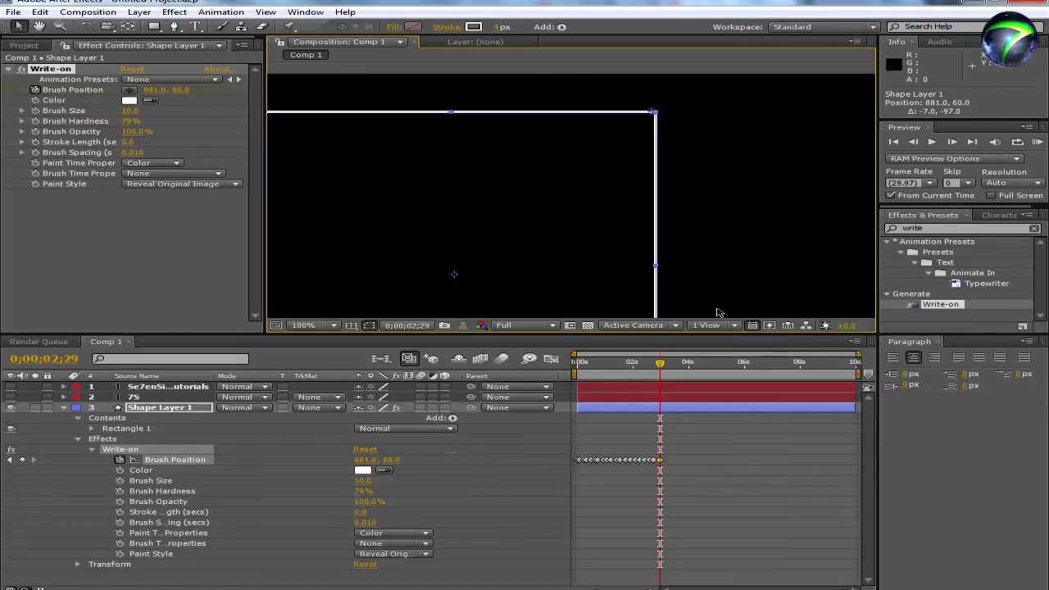
Preview the outline animation from the first frame with the whole composition visible at 50% magnification
left_click_drag(659, 362, 577, 362)
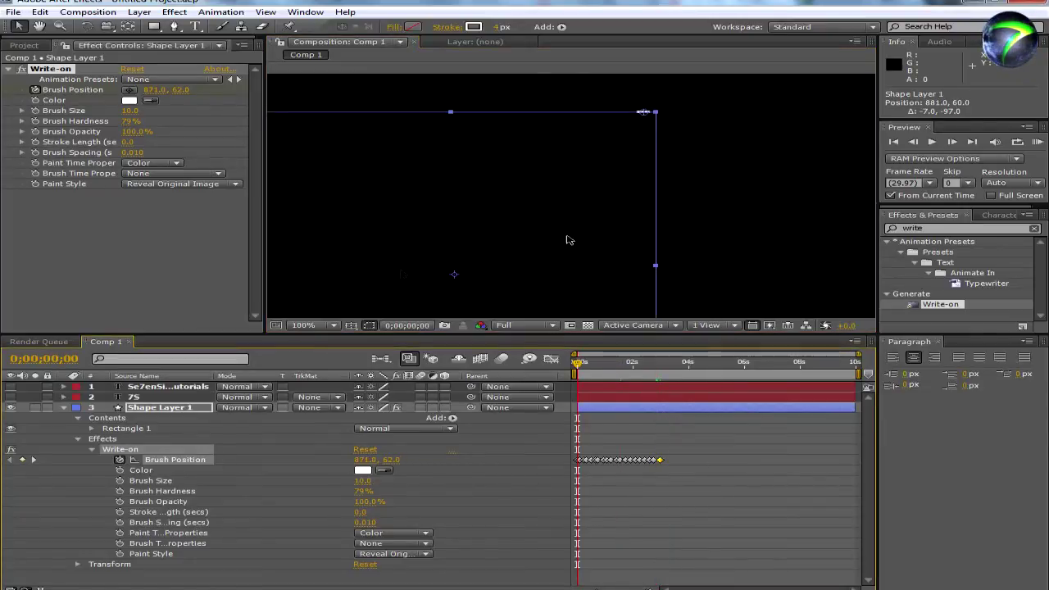
left_click(334, 326)
left_click(324, 452)
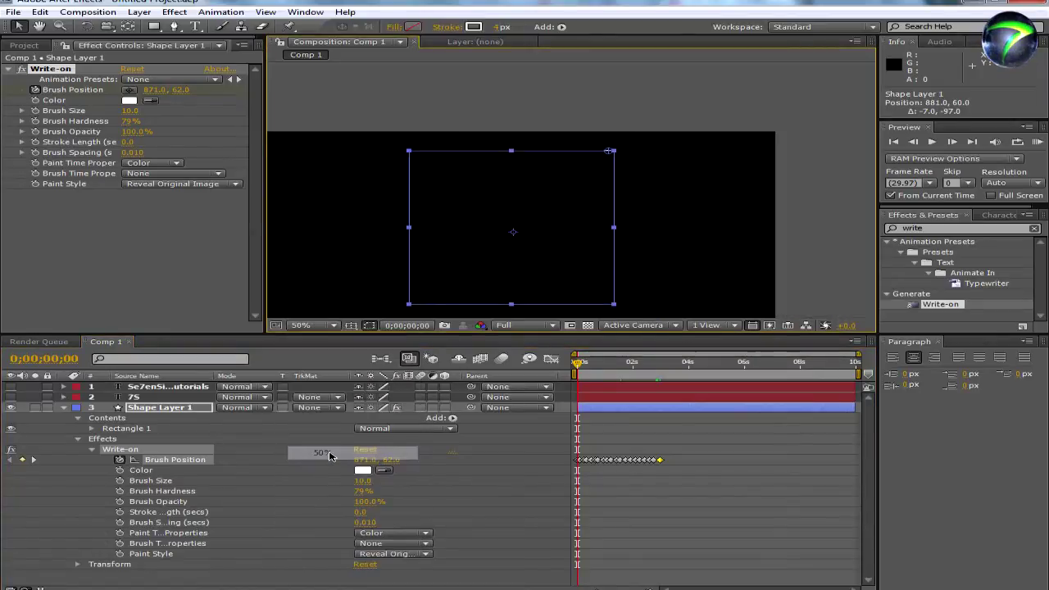
key("h")
left_click_drag(658, 267, 719, 215)
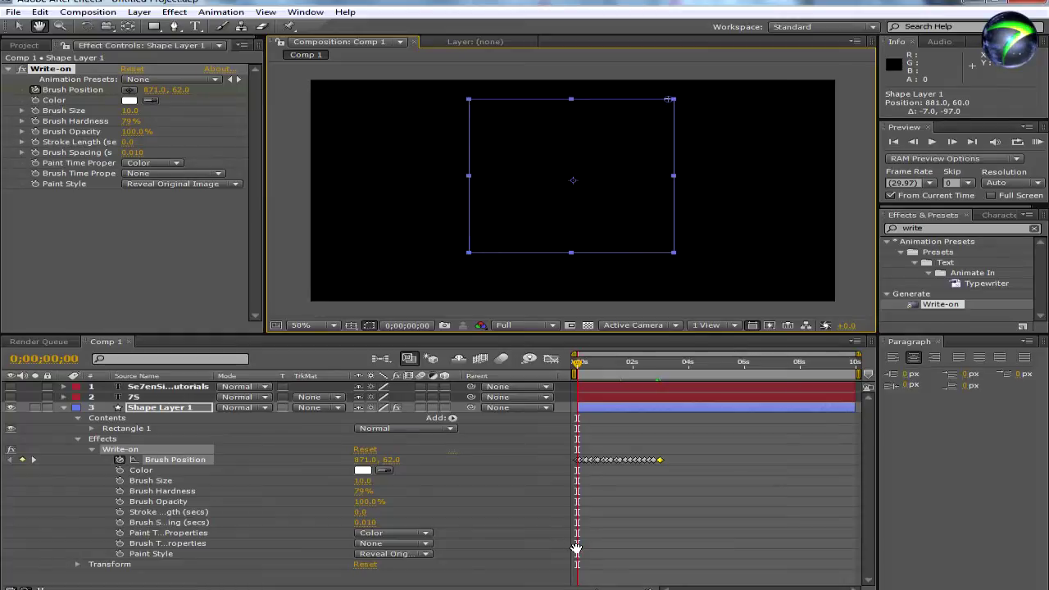
key("KP_0")
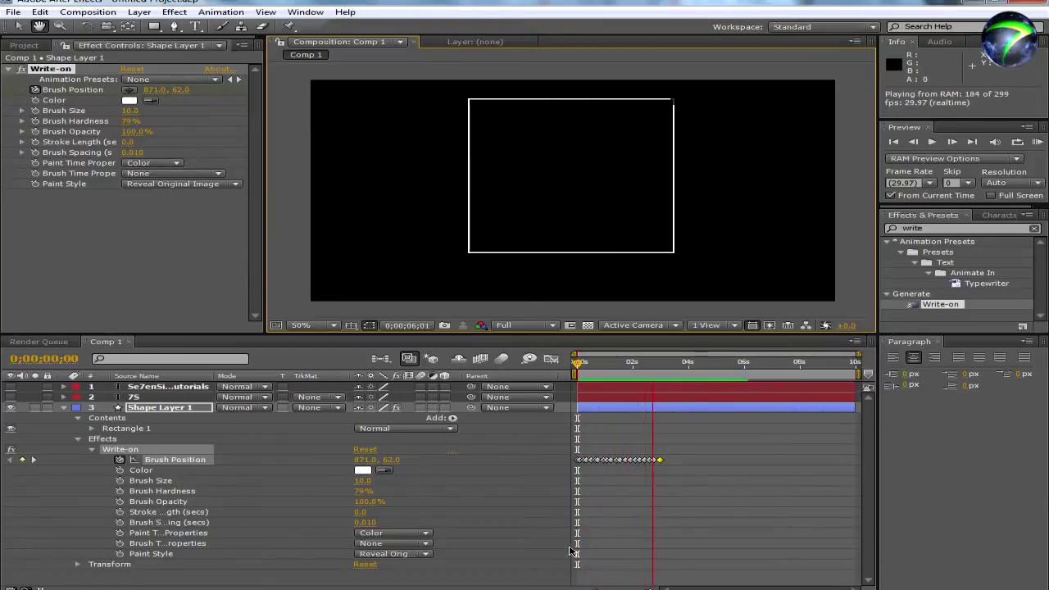
key("space")
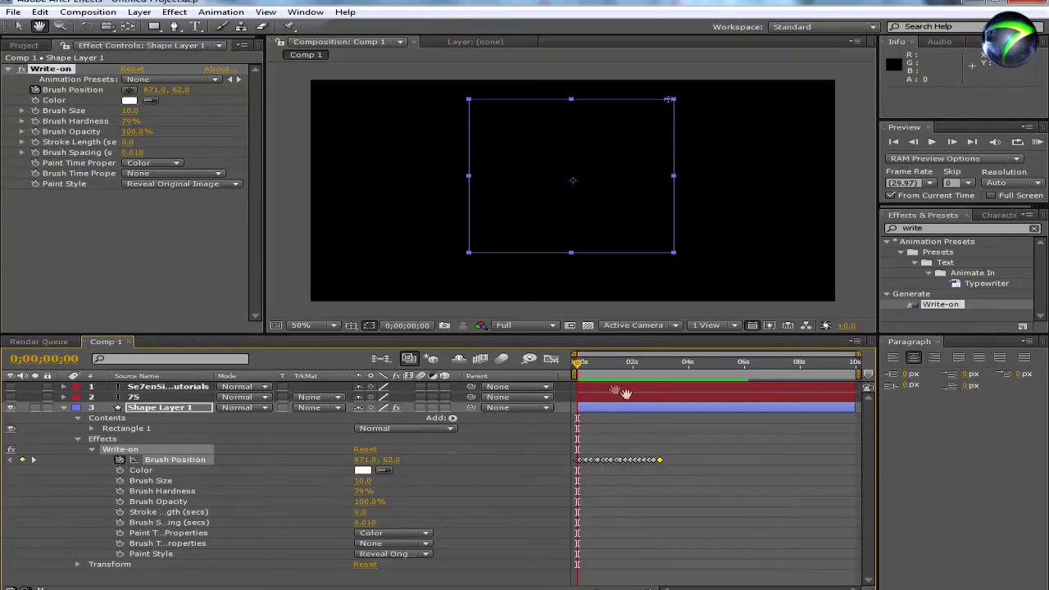
Trim the starts of the 7S and Se7enSins Tutorials text layers to 0;00;03;04 and make both layers visible
left_click_drag(579, 371, 669, 377)
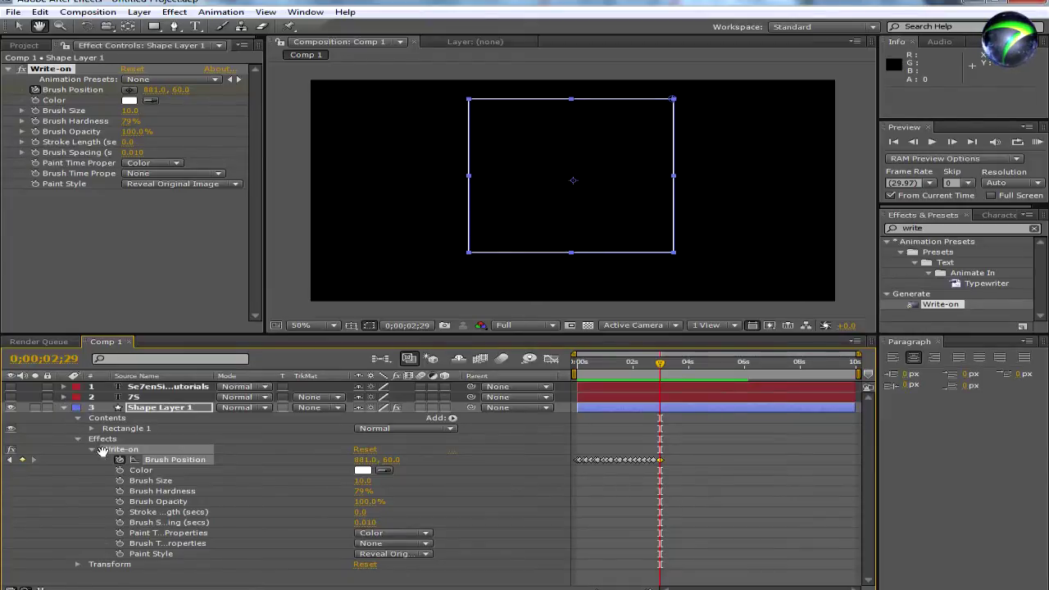
left_click_drag(703, 363, 665, 365)
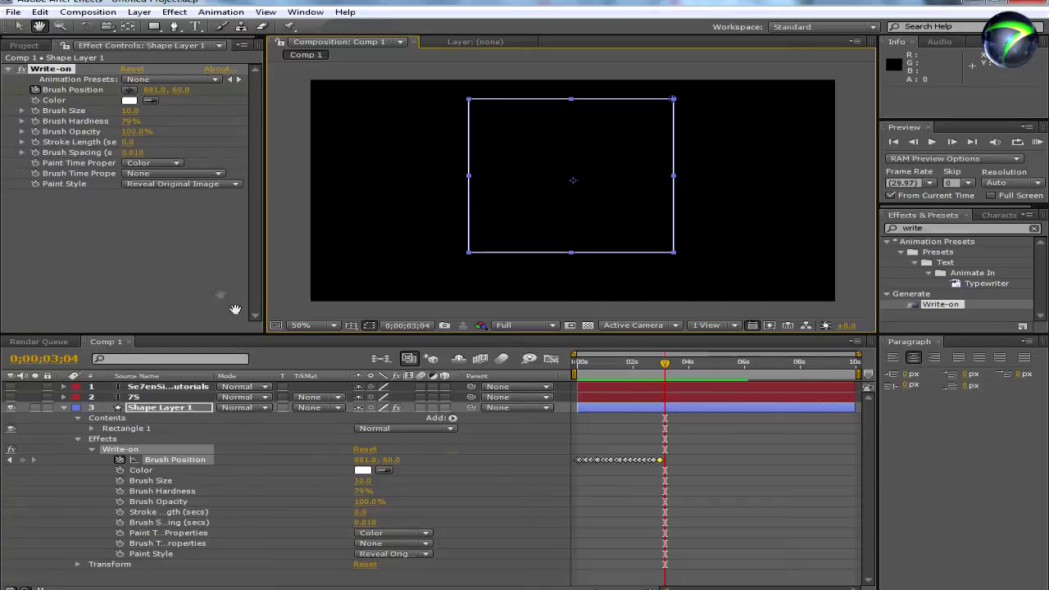
left_click(17, 26)
left_click(64, 408)
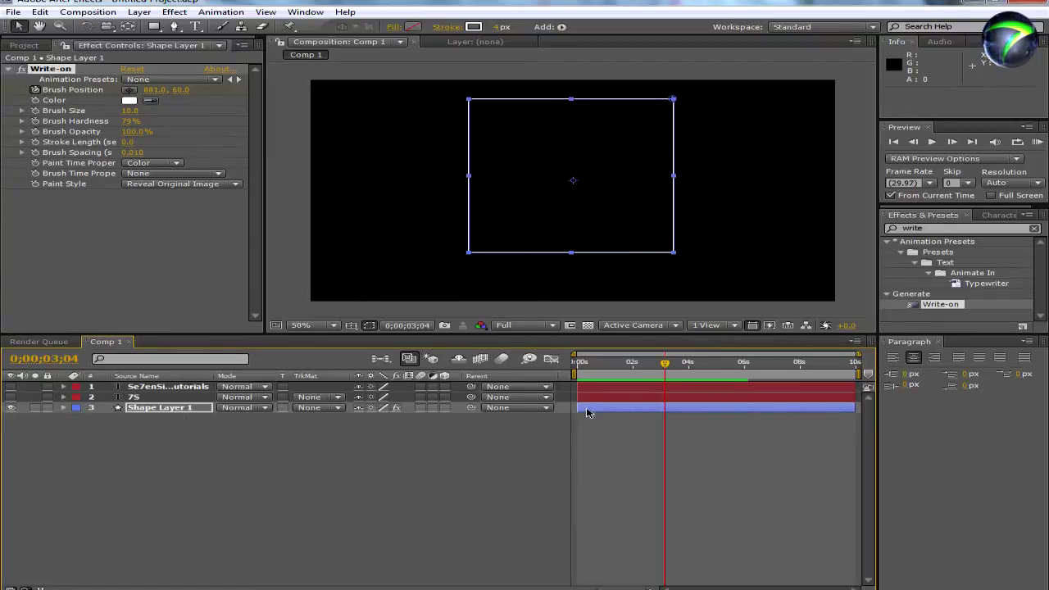
left_click_drag(577, 399, 666, 401)
left_click_drag(577, 388, 692, 363)
left_click(11, 397)
left_click(11, 386)
mouse_move(694, 367)
left_mouse_down()
mouse_move(533, 368)
mouse_move(676, 375)
mouse_move(657, 378)
mouse_move(668, 384)
left_mouse_up()
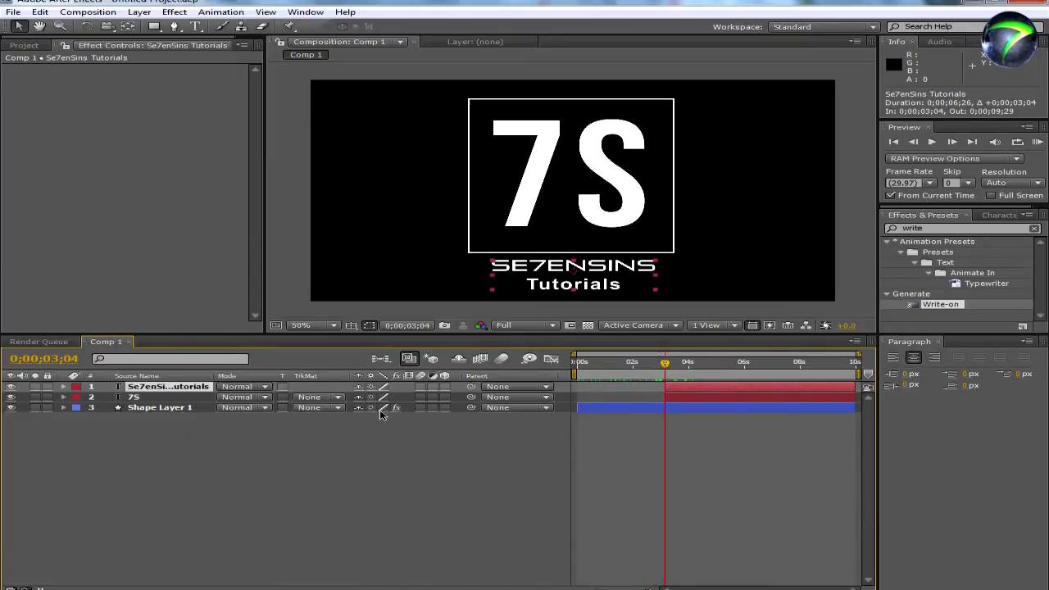
Extend the start of the 7S text layer to 0;00;02;25 and go to that frame with its Transform properties expanded
left_click(59, 398)
left_click(63, 397)
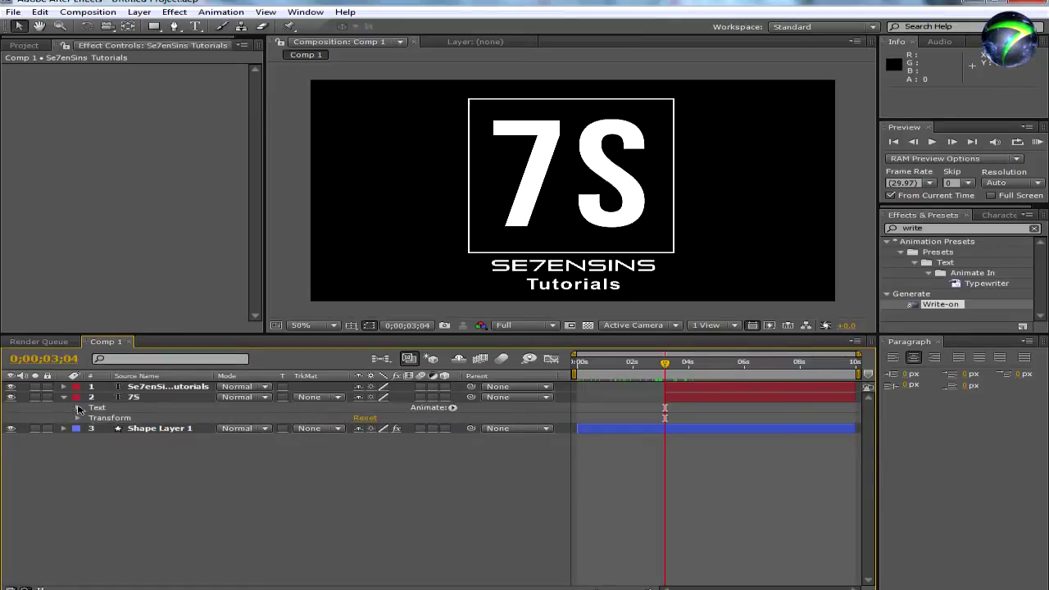
left_click(77, 418)
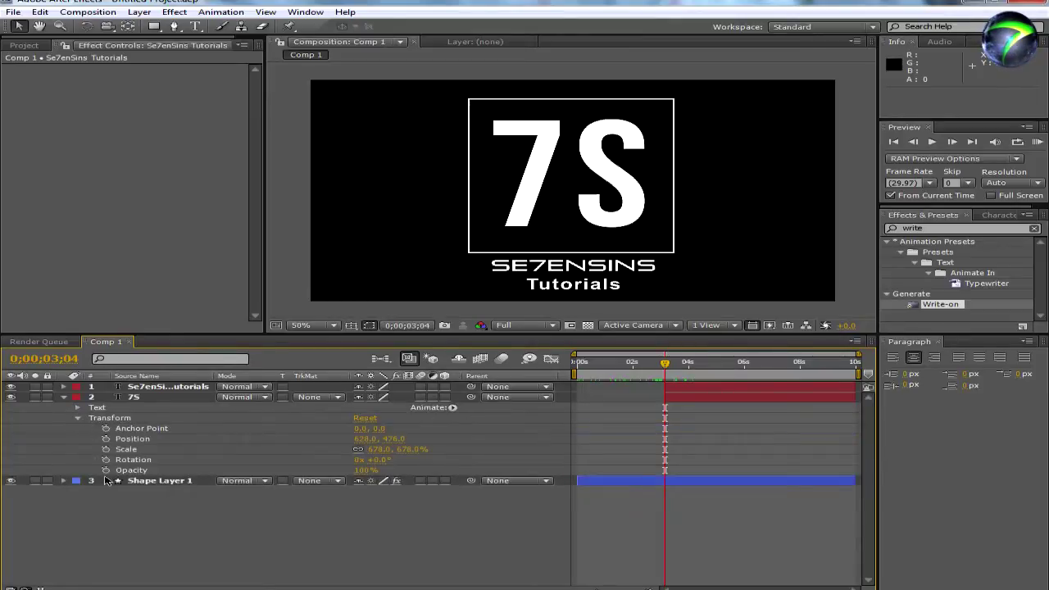
left_click(668, 398)
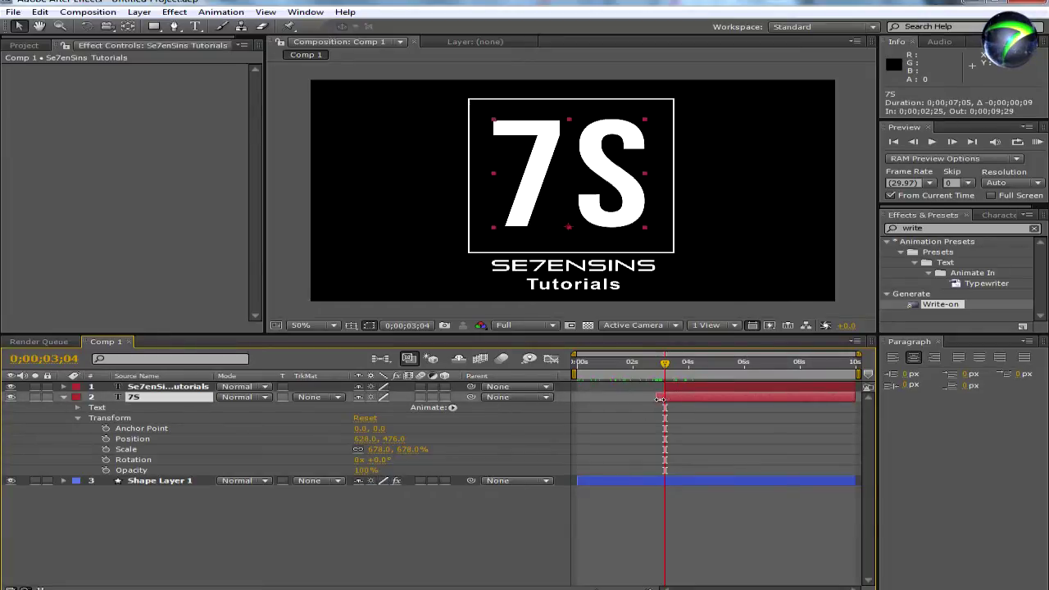
left_click(660, 398)
left_click_drag(666, 363, 656, 362)
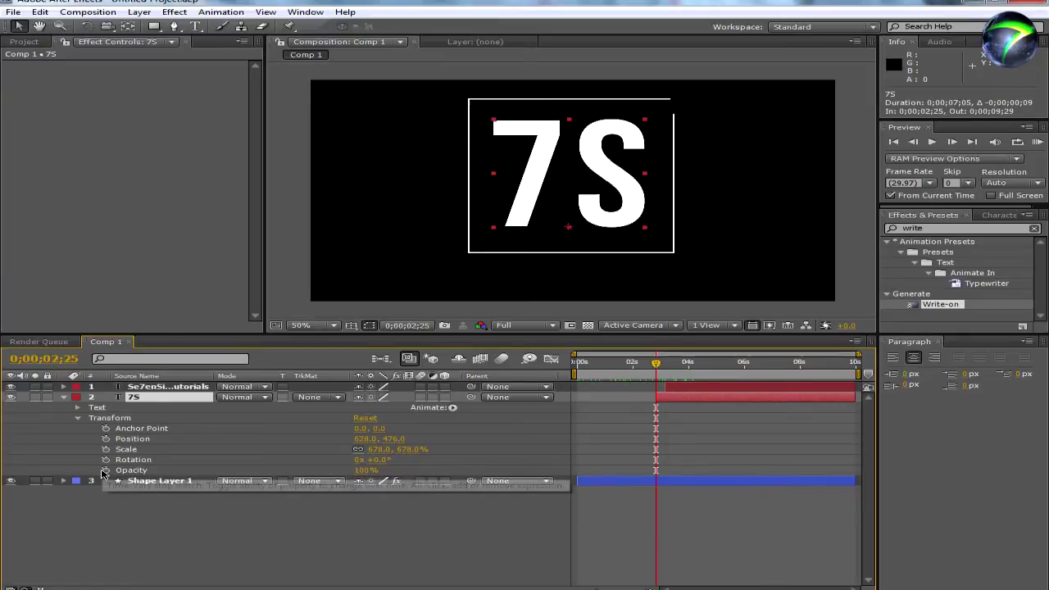
Keyframe the 7S layer's Opacity from 0% at 0;00;02;25 to 100% at 0;00;02;29
left_click(106, 471)
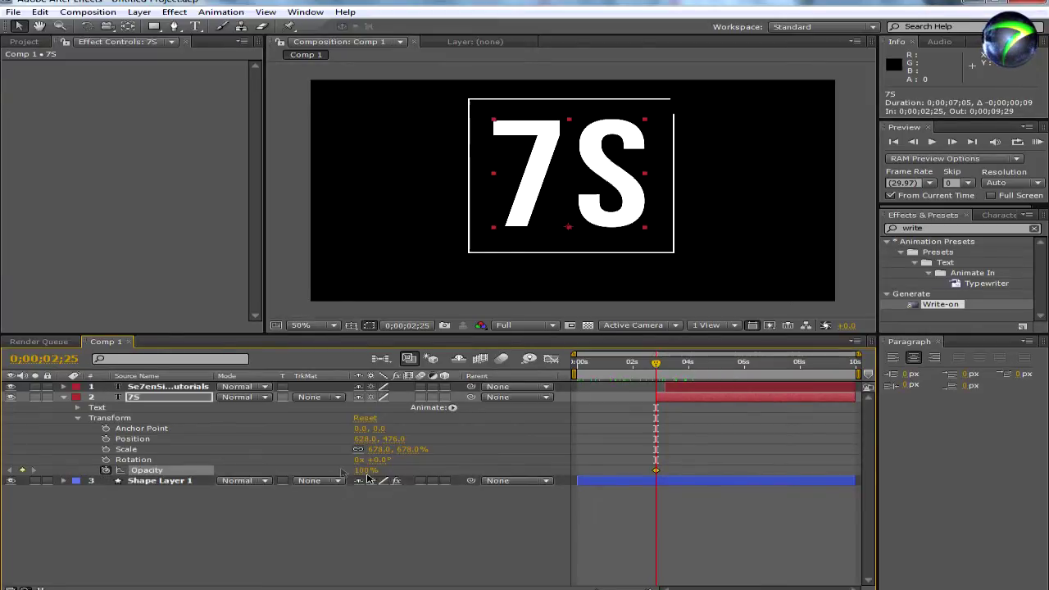
left_click_drag(376, 475, 234, 474)
left_click_drag(659, 366, 663, 367)
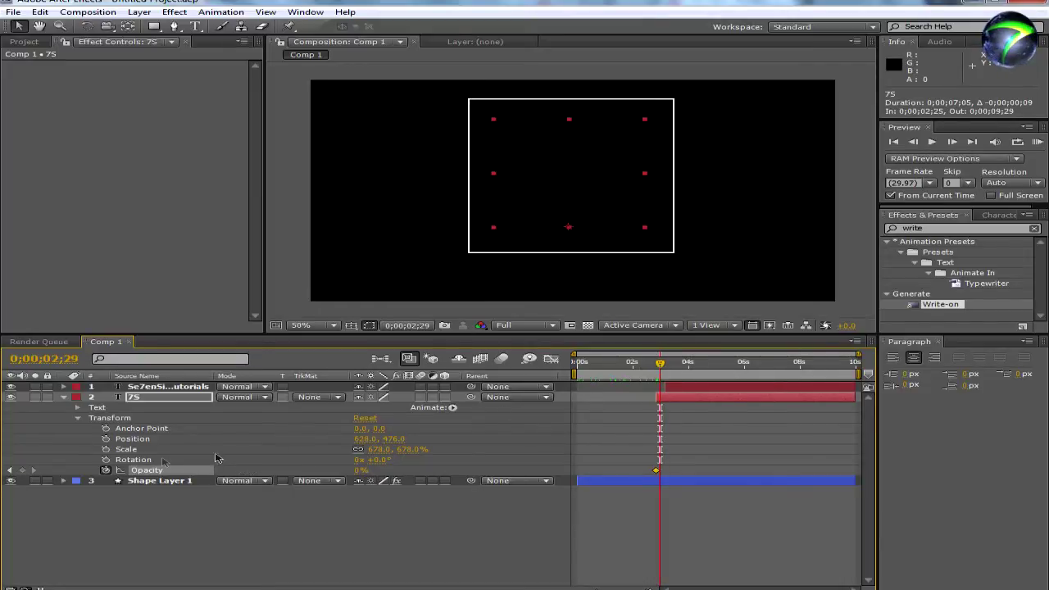
left_click_drag(359, 471, 566, 484)
Preview the 7S fade-in from 0;00;02;16 and slow it by moving the 100% Opacity keyframe to 0;00;03;07
mouse_move(660, 366)
left_mouse_down()
mouse_move(630, 365)
mouse_move(648, 373)
left_mouse_up()
key("KP_0")
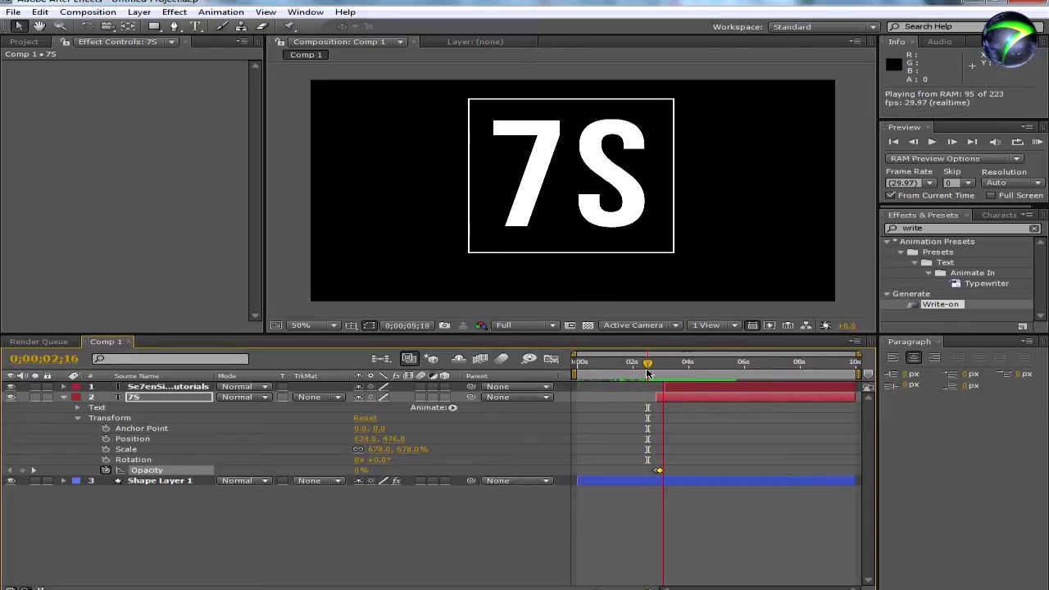
left_click_drag(660, 472, 671, 474)
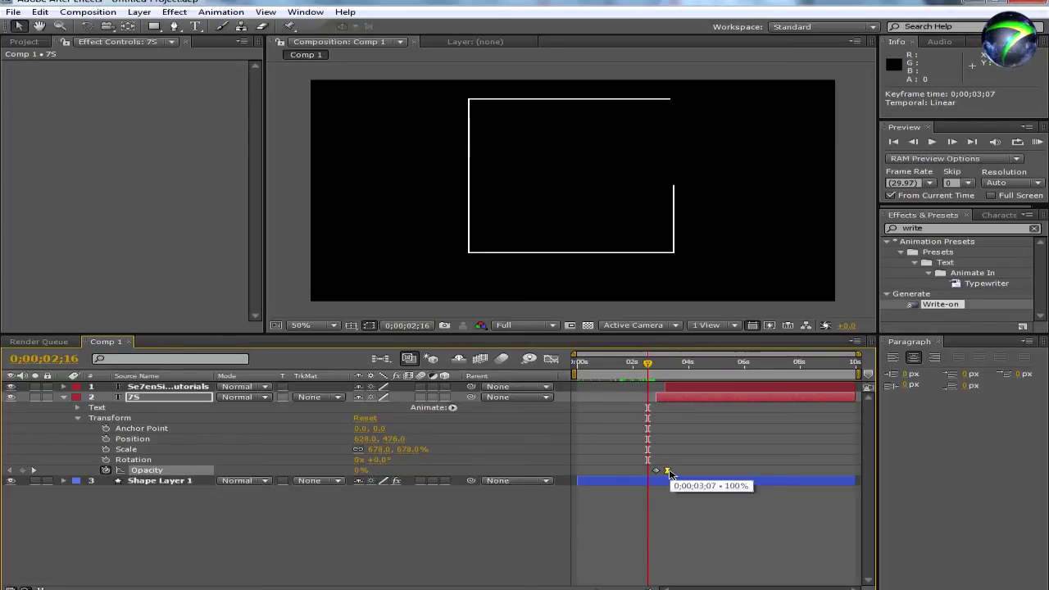
key("space")
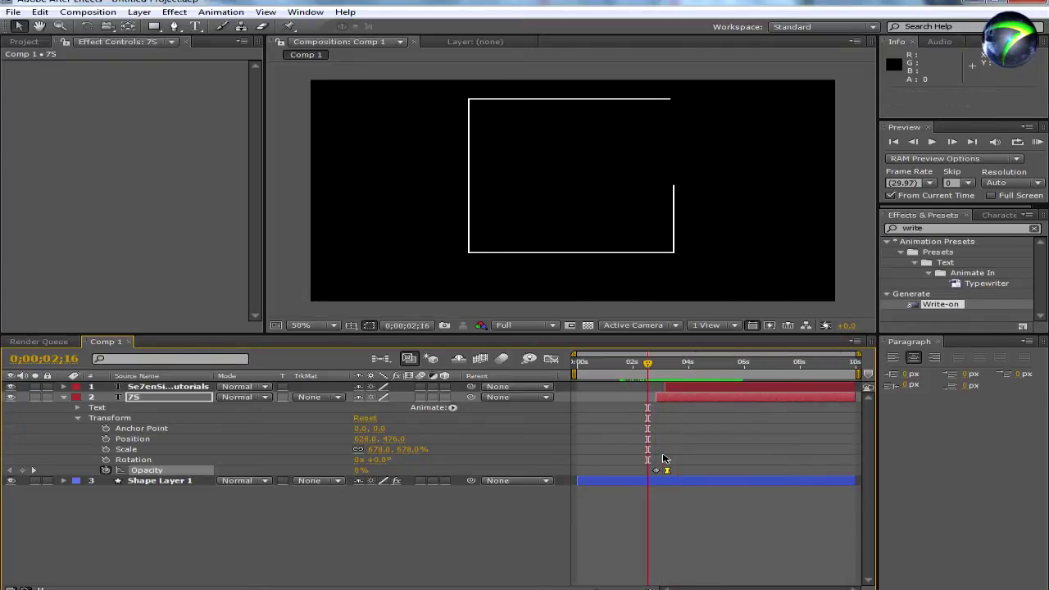
key("space")
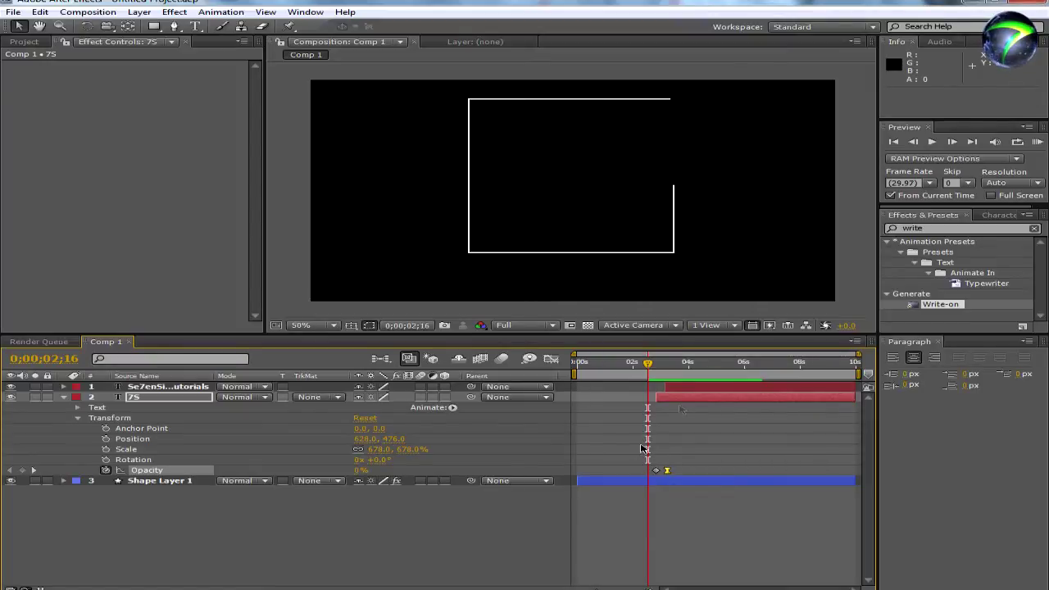
At 0;00;03;07, collapse the 7S layer's properties and expand those of the Se7enSins Tutorials layer
left_click_drag(648, 363, 666, 374)
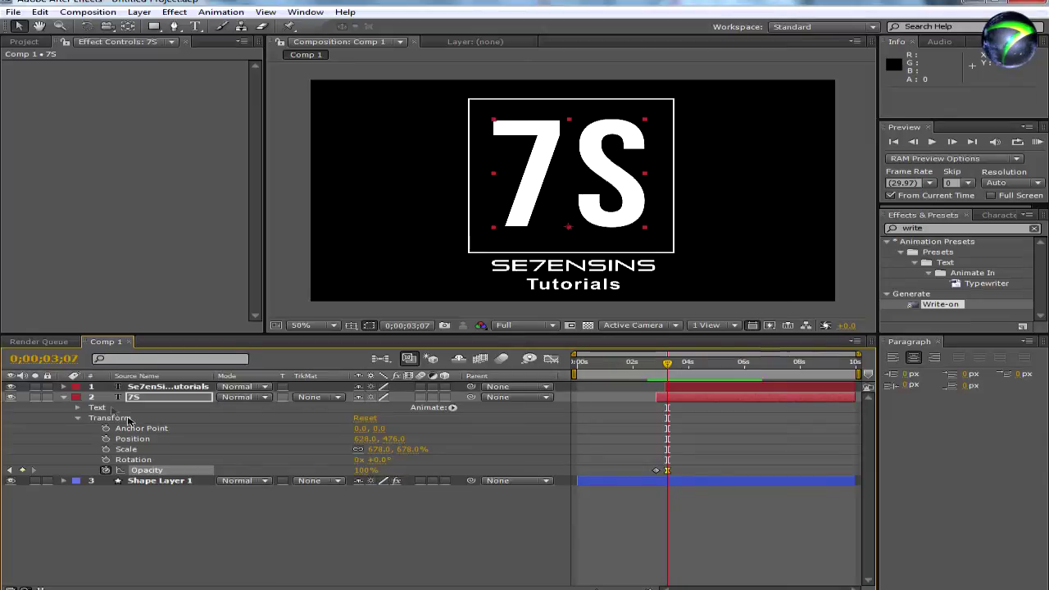
left_click(129, 387)
left_click(64, 398)
left_click(76, 387)
left_click(74, 395)
left_click(64, 388)
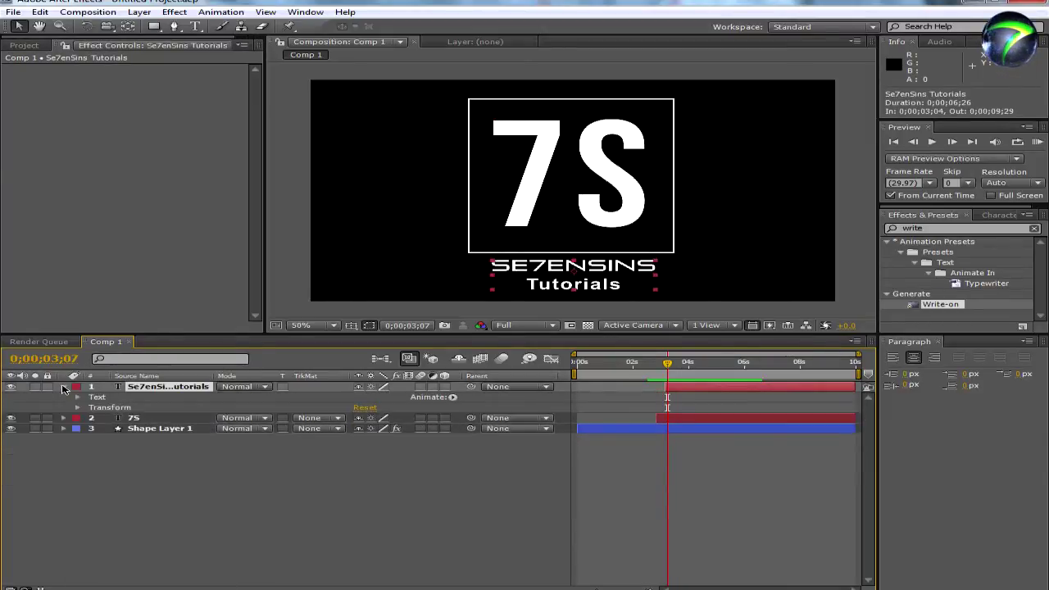
Copy the word Tutorials from the caption text and remove it so that layer reads only Se7enSins
left_click(614, 291)
double_click(614, 291)
left_click(598, 284)
double_click(588, 289)
key("ctrl+c")
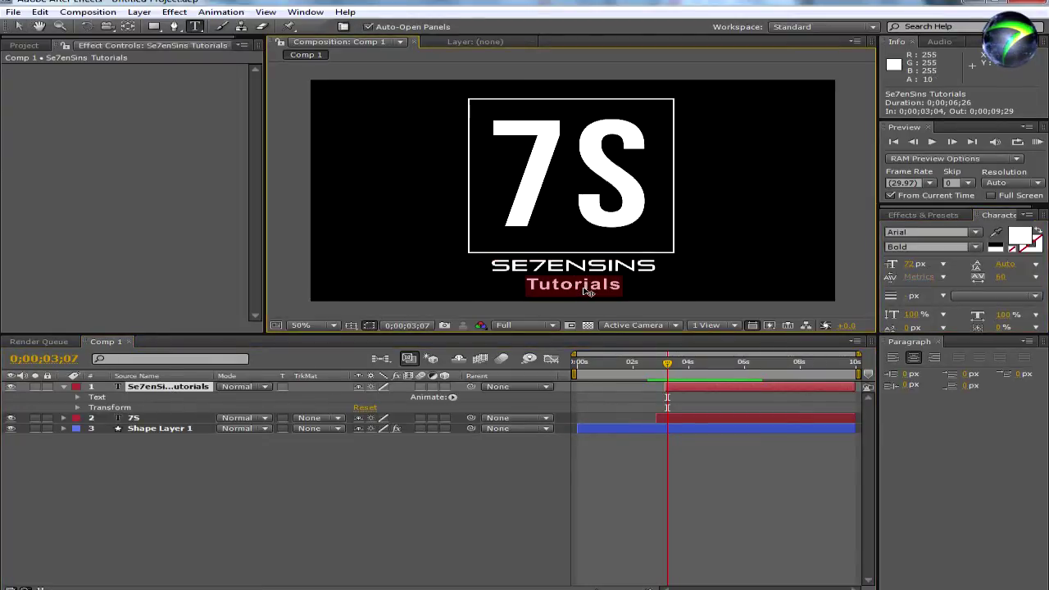
key("BackSpace")
left_click(381, 526)
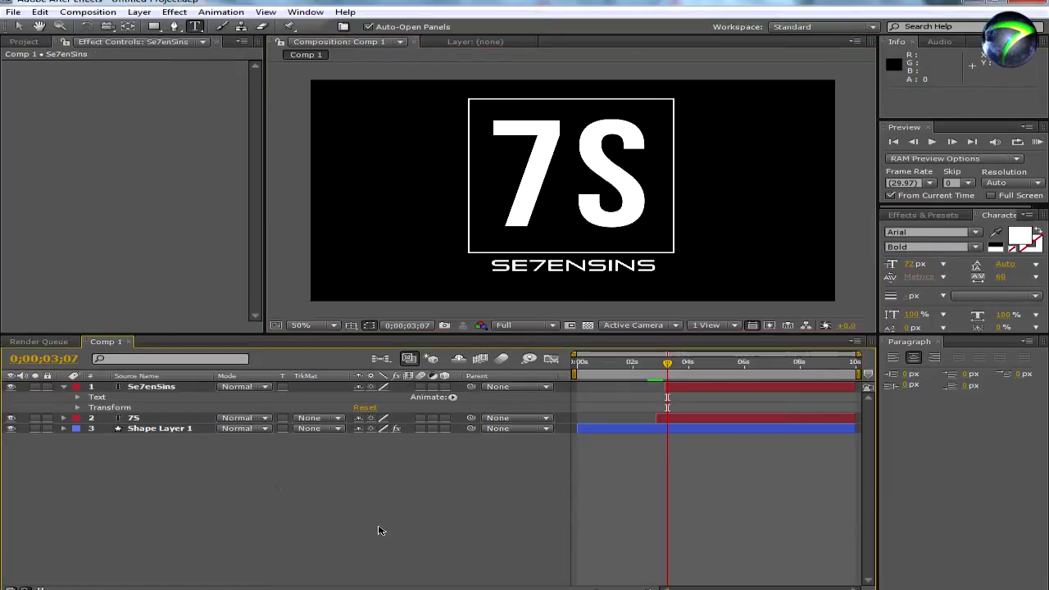
Paste Tutorials as a separate text layer and place it beneath Se7enSins at about 646, 692
left_click(186, 388)
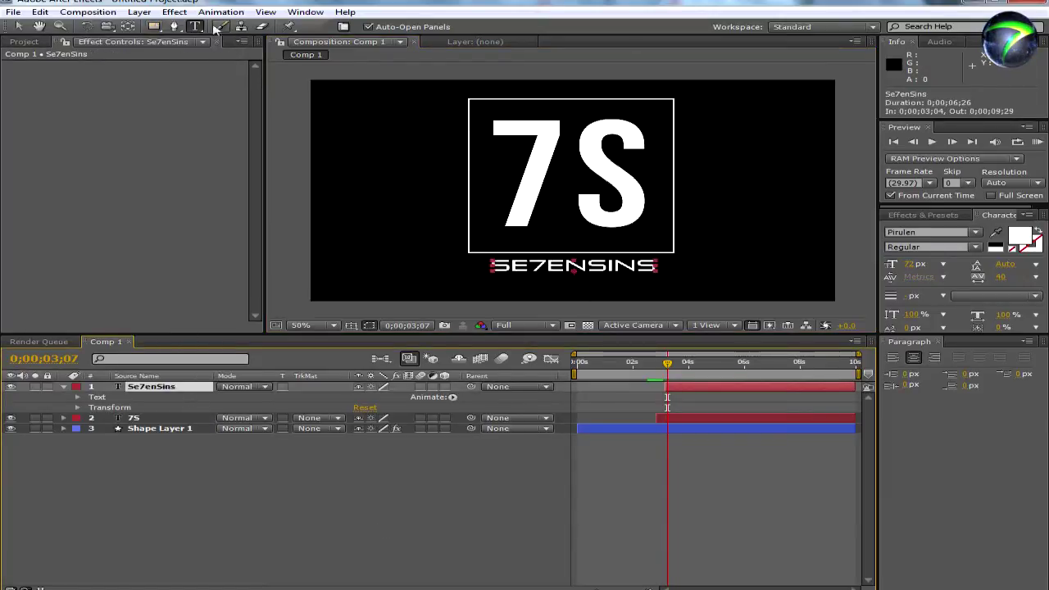
left_click(382, 266)
key("ctrl+v")
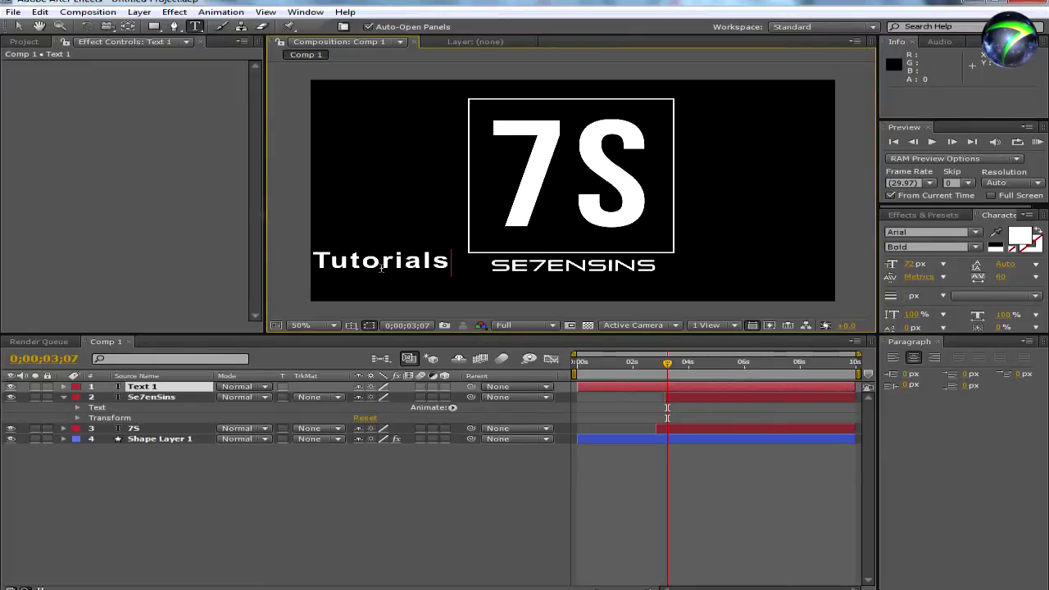
key("ctrl+Return")
left_click_drag(342, 264, 540, 288)
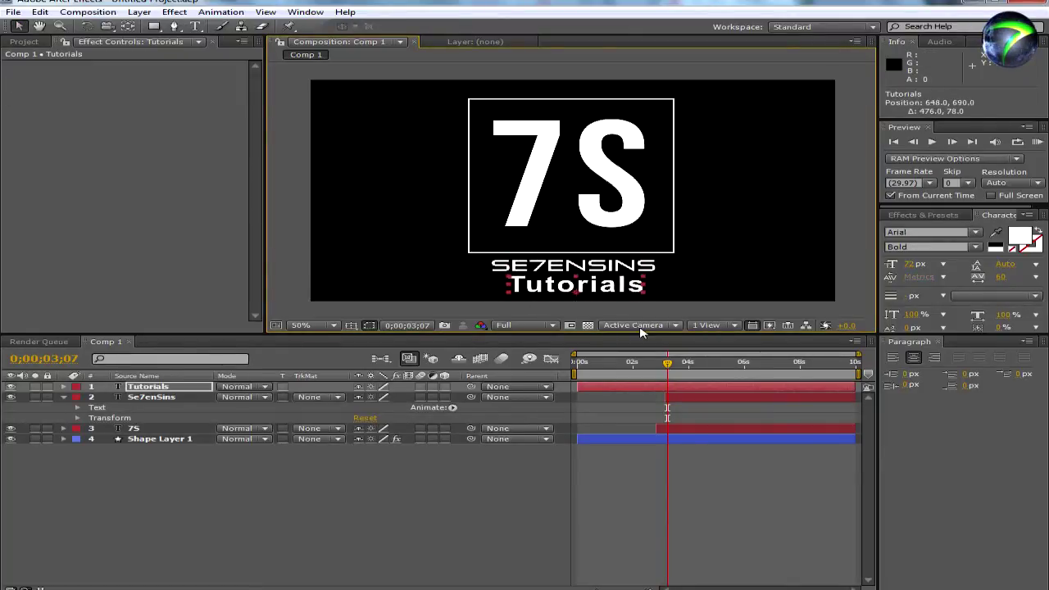
key("Down")
key("Down")
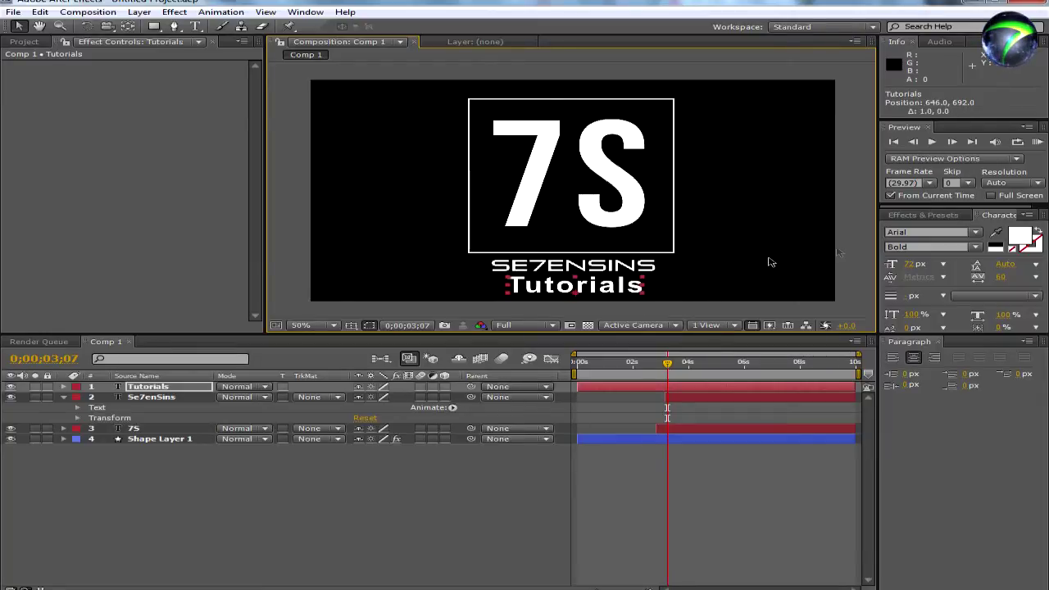
Set the Tutorials text's font size to 55 px
left_click(902, 268)
left_click_drag(907, 264, 897, 270)
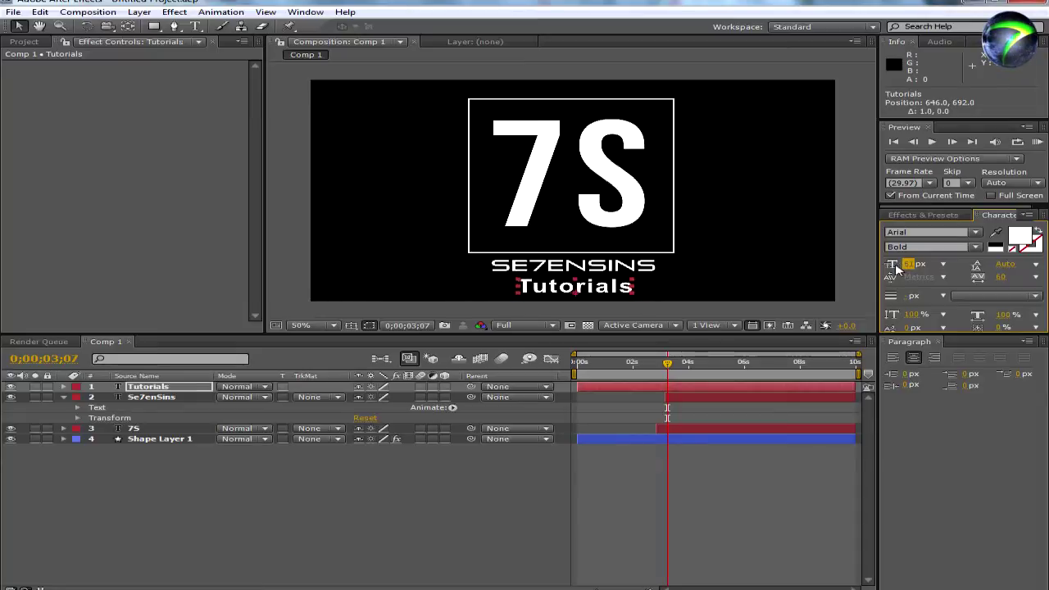
left_click(907, 265)
type("50")
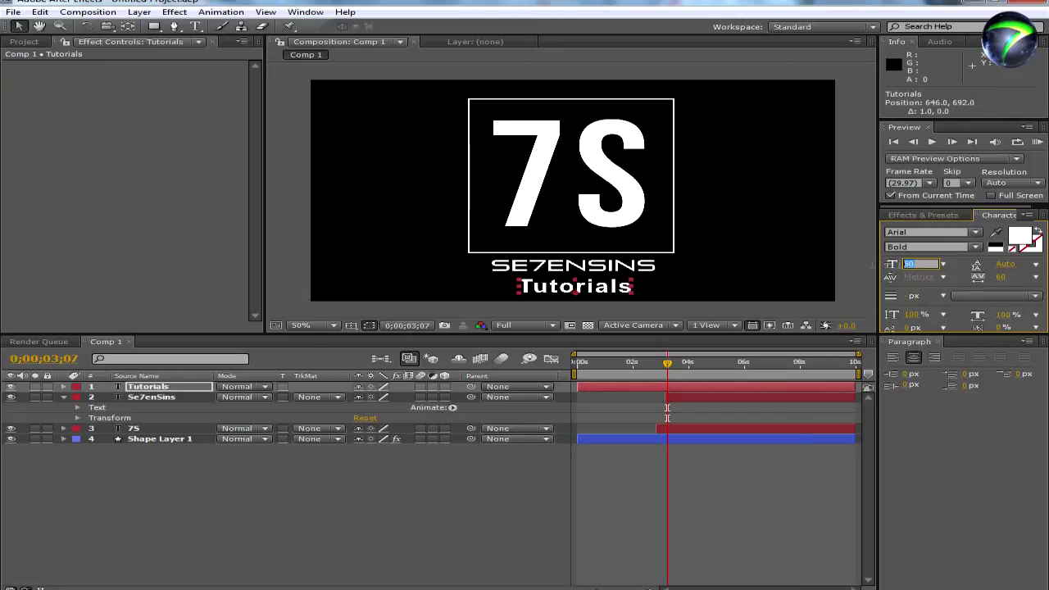
type("55")
key("Return")
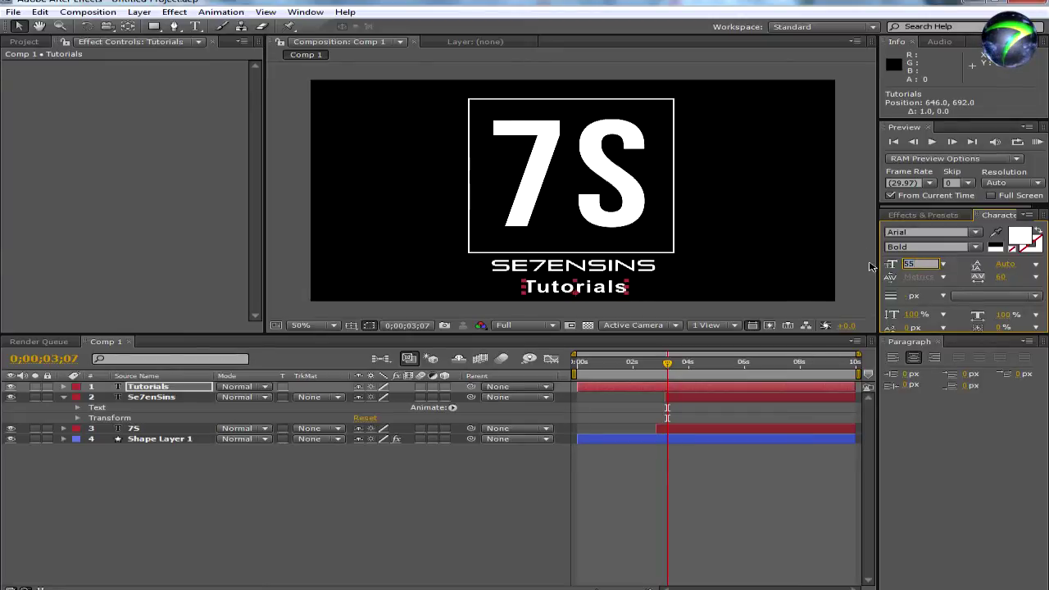
left_click(791, 516)
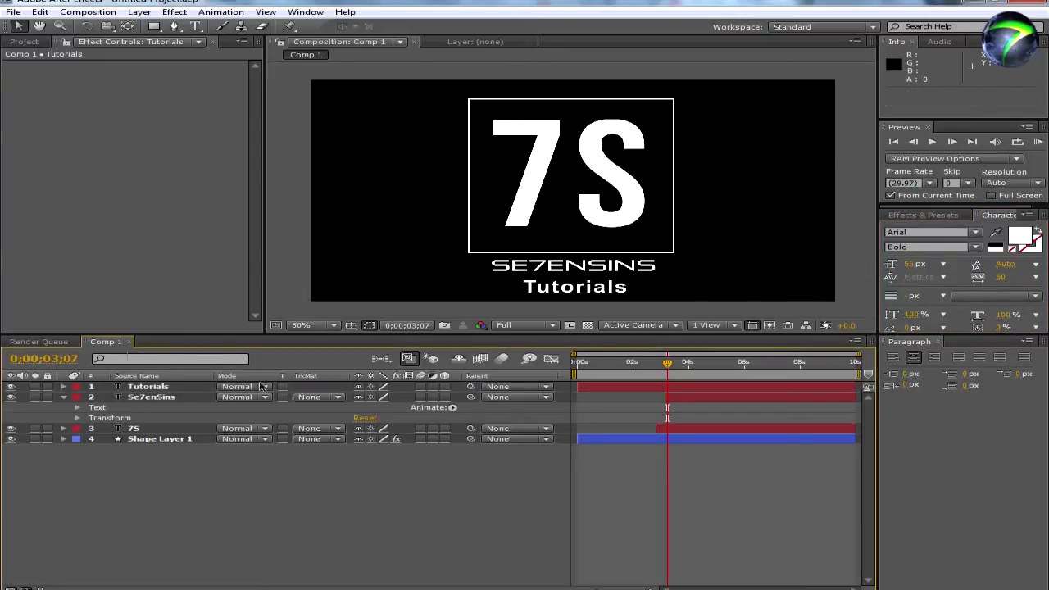
Nudge the Tutorials layer up to 646, 678, closer beneath the Se7enSins text
left_click(139, 387)
key("Up")
key("Up")
key("Up")
key("Up")
key("Up")
key("Up")
key("Up")
key("Up")
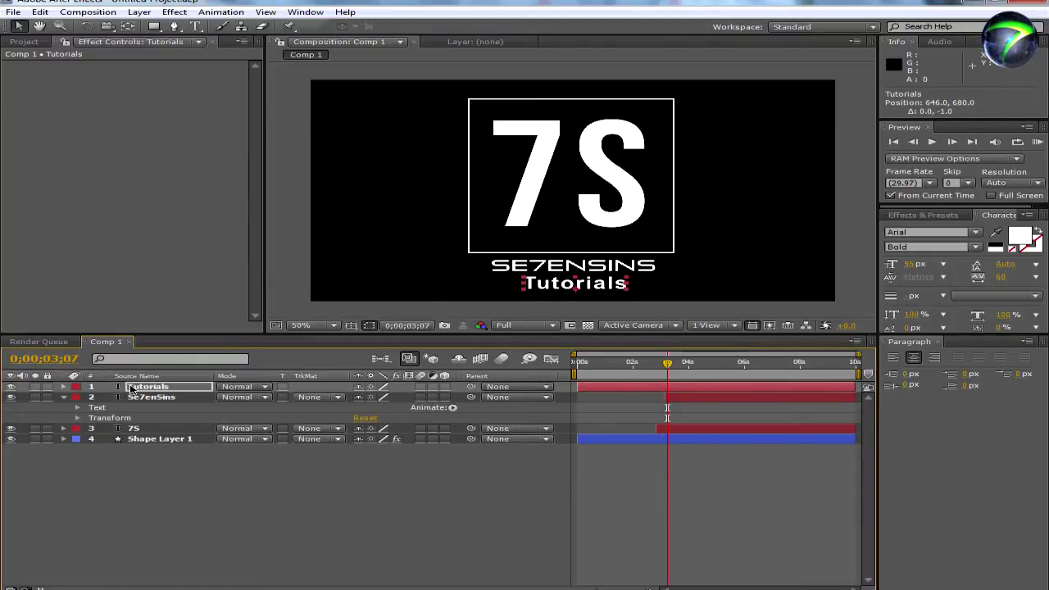
key("Up")
key("Up")
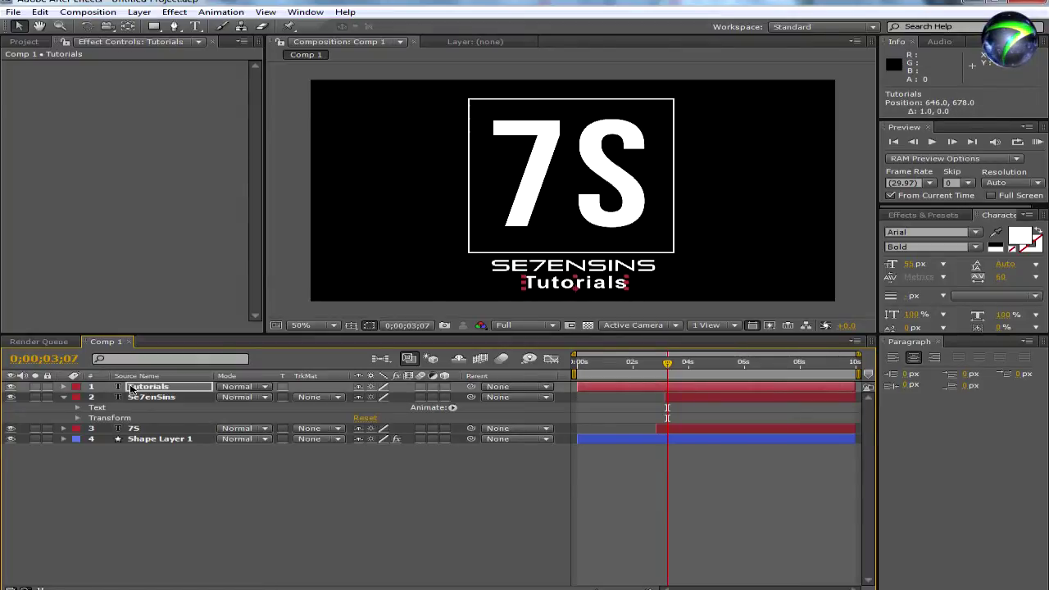
left_click(324, 526)
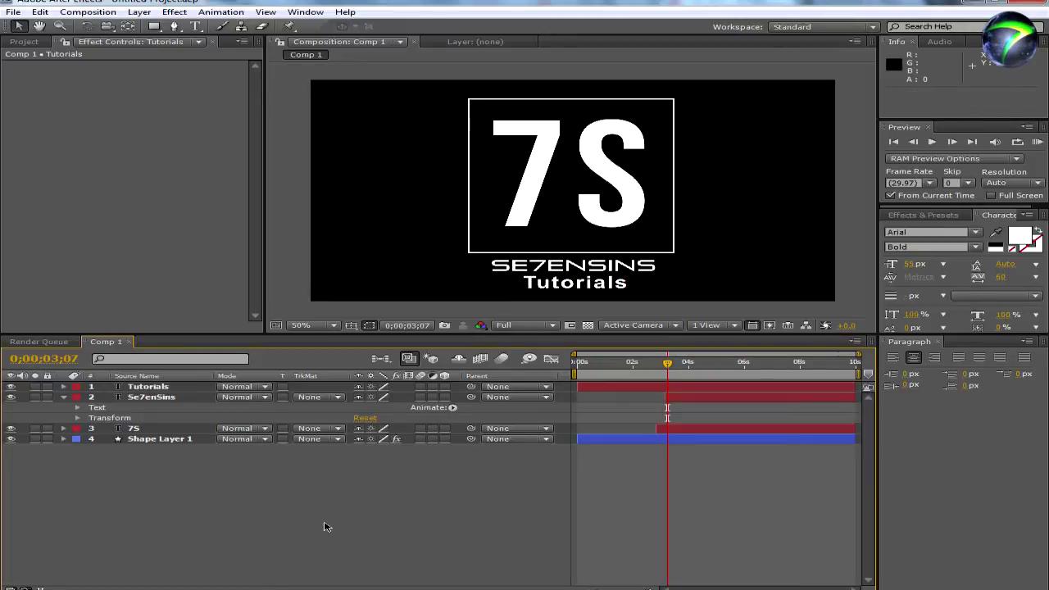
Trim the start of the Tutorials layer to 0;00;03;04 to match the Se7enSins layer
left_click(160, 387)
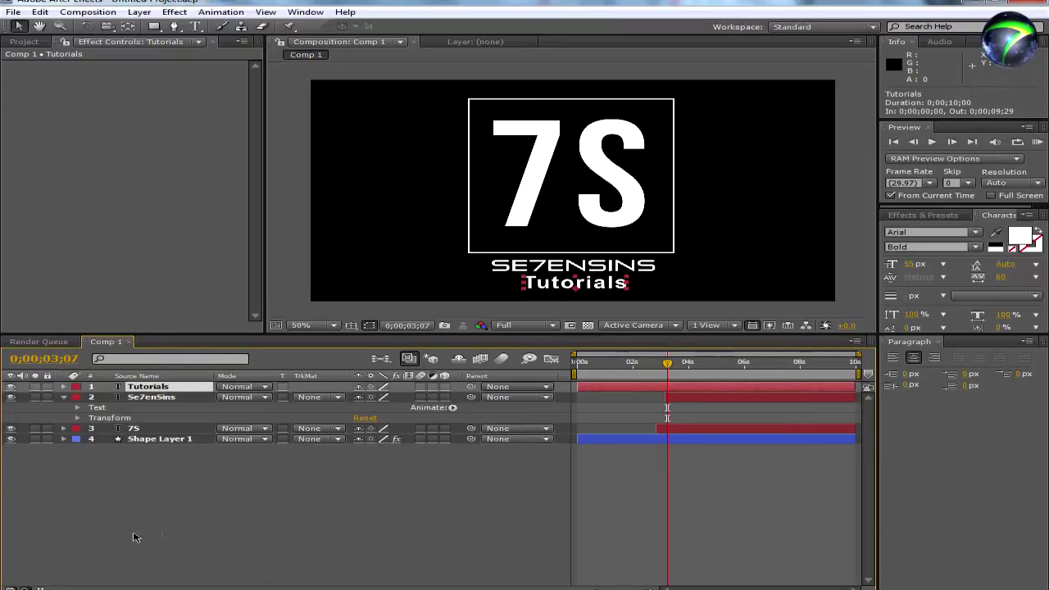
left_click(205, 526)
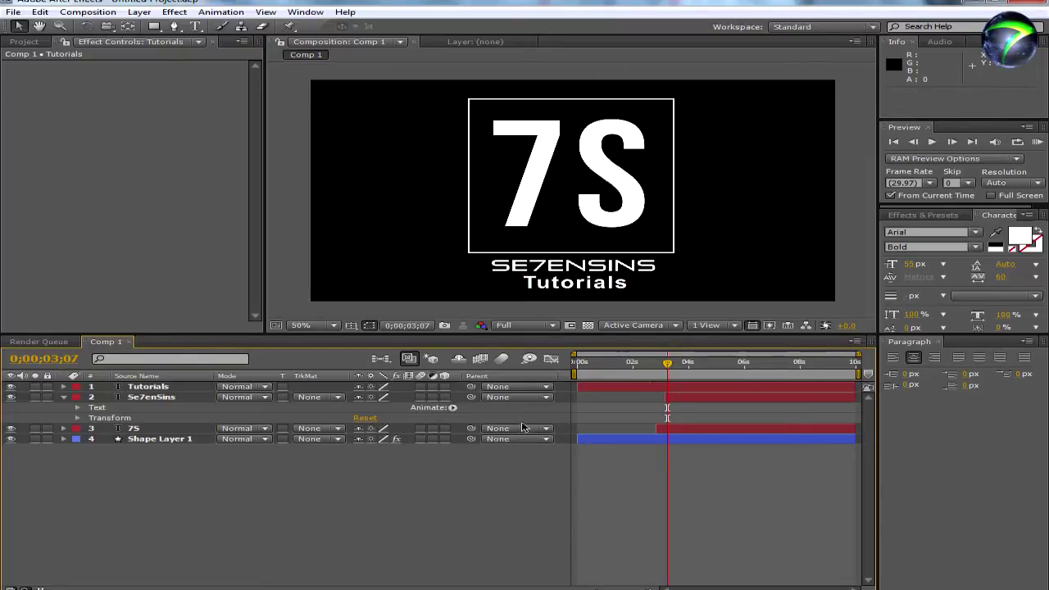
mouse_move(667, 369)
left_mouse_down()
mouse_move(644, 371)
mouse_move(672, 374)
left_mouse_up()
left_click_drag(580, 385, 667, 370)
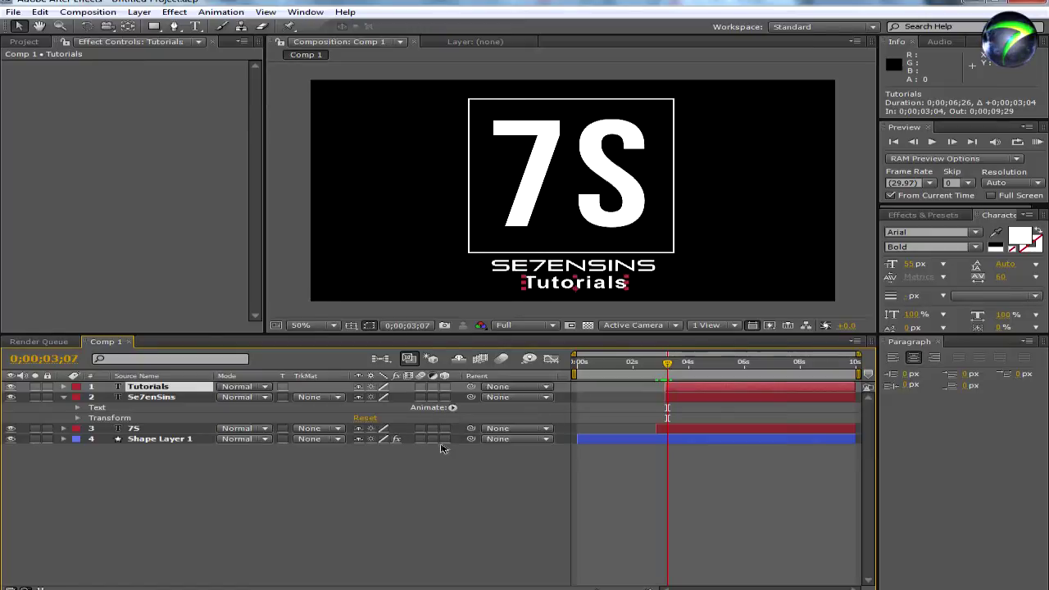
Make all four layers, the three texts and the rectangle shape, 3D layers
left_click(447, 446)
left_click(186, 386)
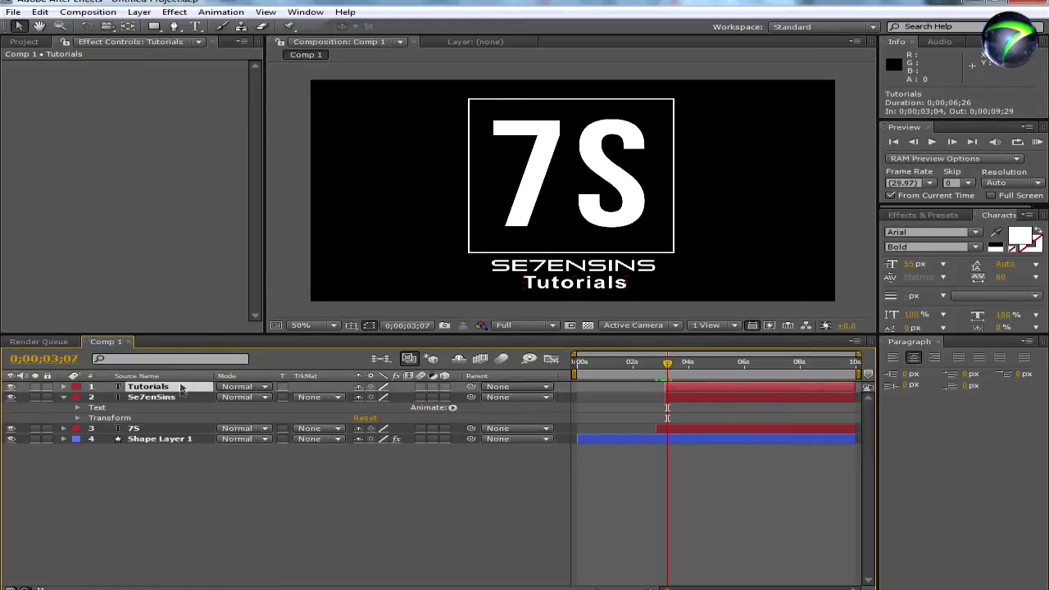
left_click(182, 440, "shift")
left_click(445, 439)
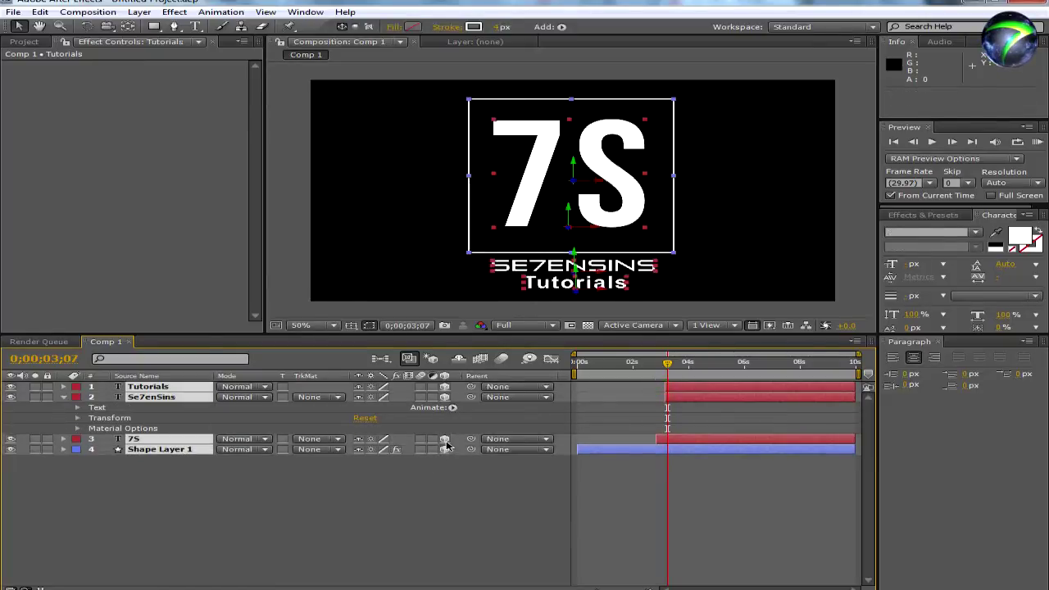
left_click(330, 527)
Hide the Tutorials layer to work on the Se7enSins text alone
left_click(167, 397)
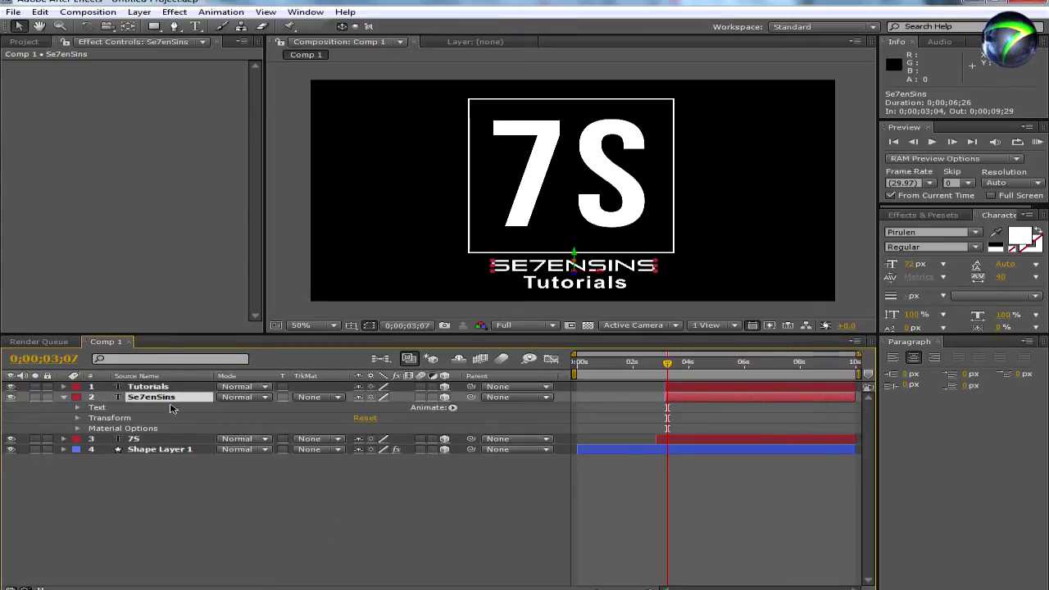
left_click(11, 386)
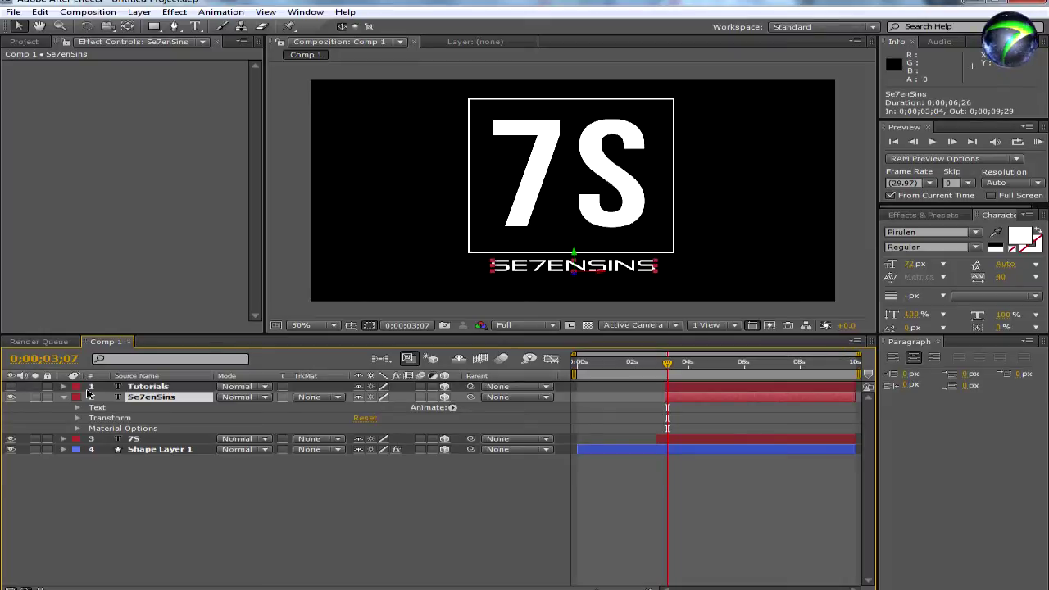
left_click(73, 423)
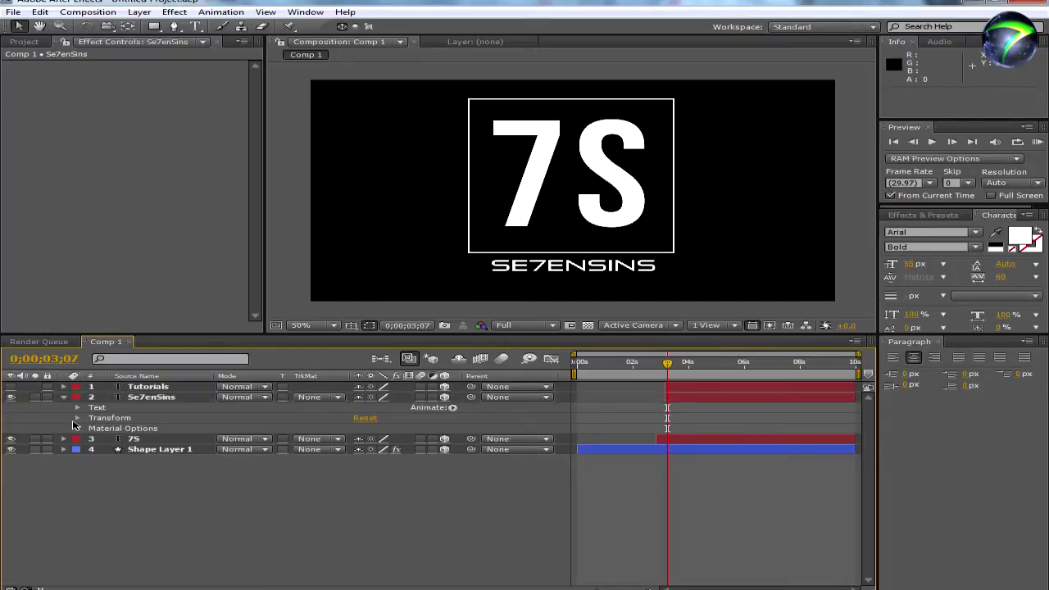
Set the Se7enSins layer's X Rotation to -90° and keyframe it at 0;00;03;07
left_click(77, 419)
left_click_drag(377, 471, 324, 475)
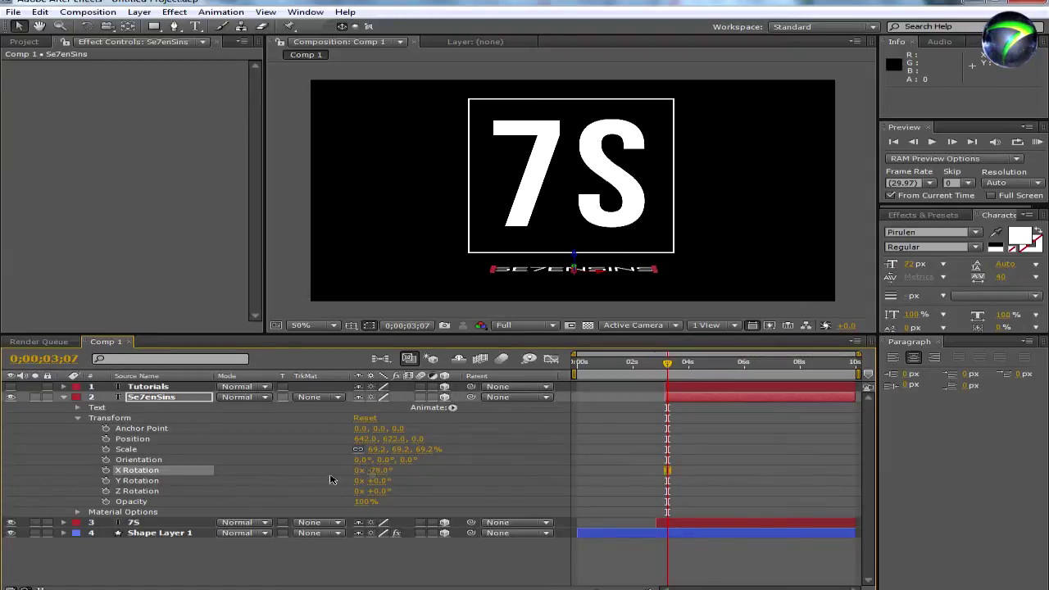
left_click(374, 471)
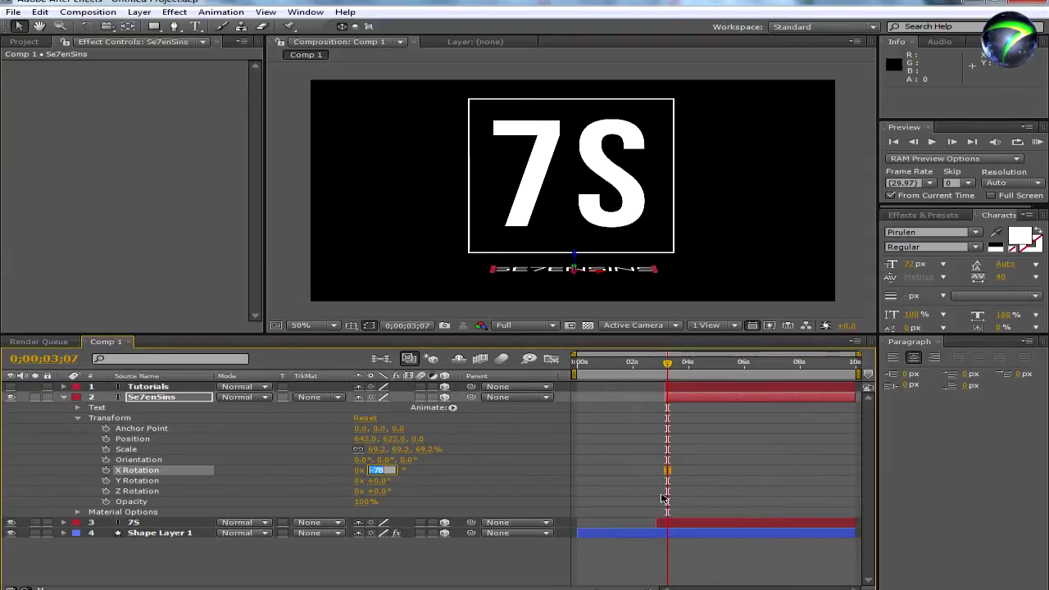
type("-90")
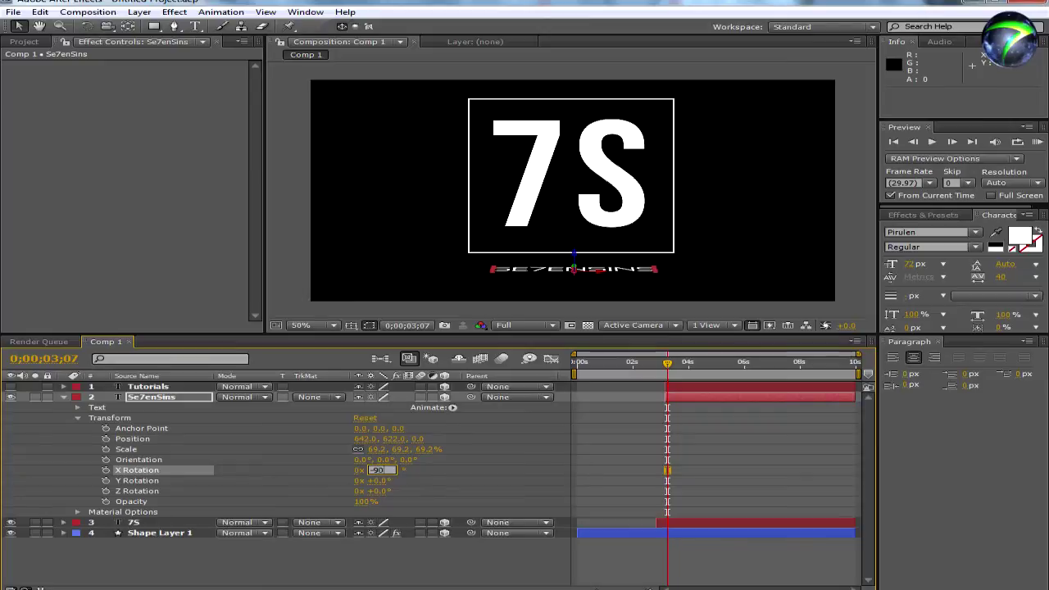
left_click(505, 472)
left_click(386, 473)
left_click(426, 475)
left_click(107, 471)
Add a second Se7enSins X Rotation keyframe of 0° at 0;00;03;13
key("Page_Down")
key("Page_Down")
key("Page_Down")
key("Page_Down")
key("Page_Down")
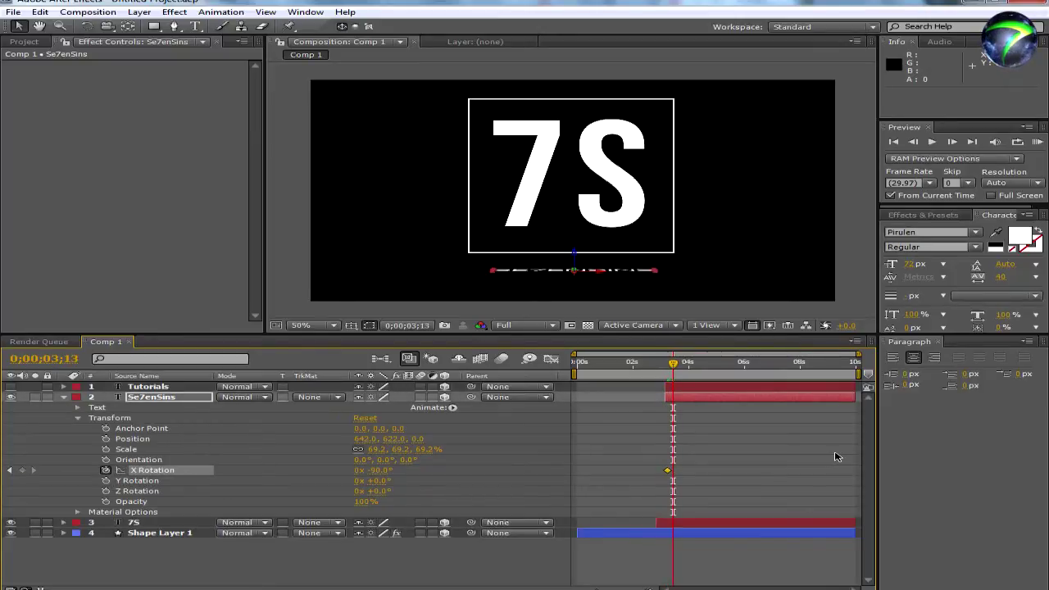
left_click(380, 470)
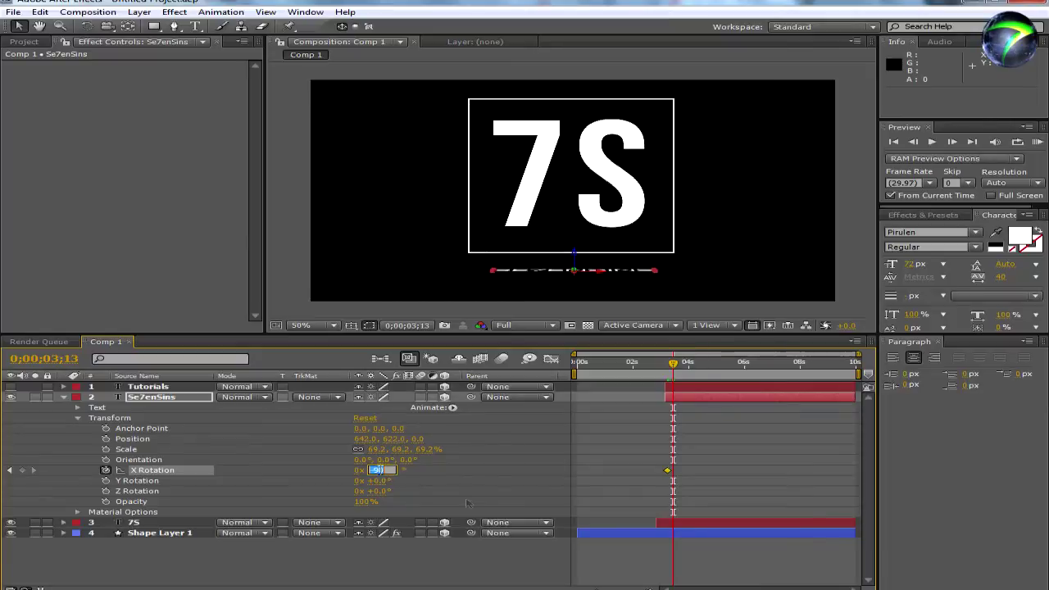
key("Return")
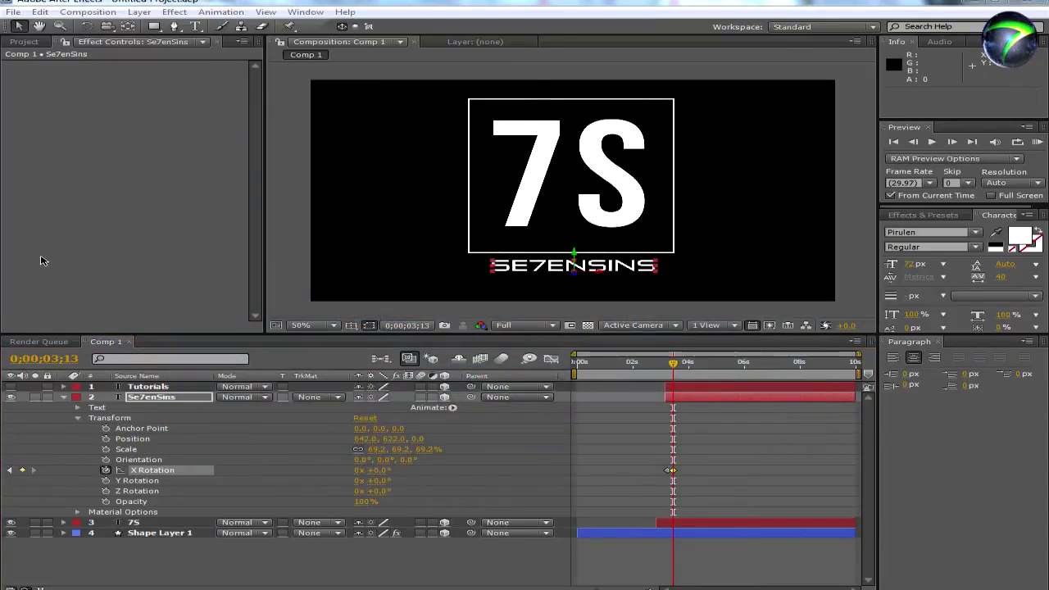
RAM preview the Se7enSins text's rotation from 0;00;03;02
left_click_drag(674, 365, 662, 367)
key("KP_0")
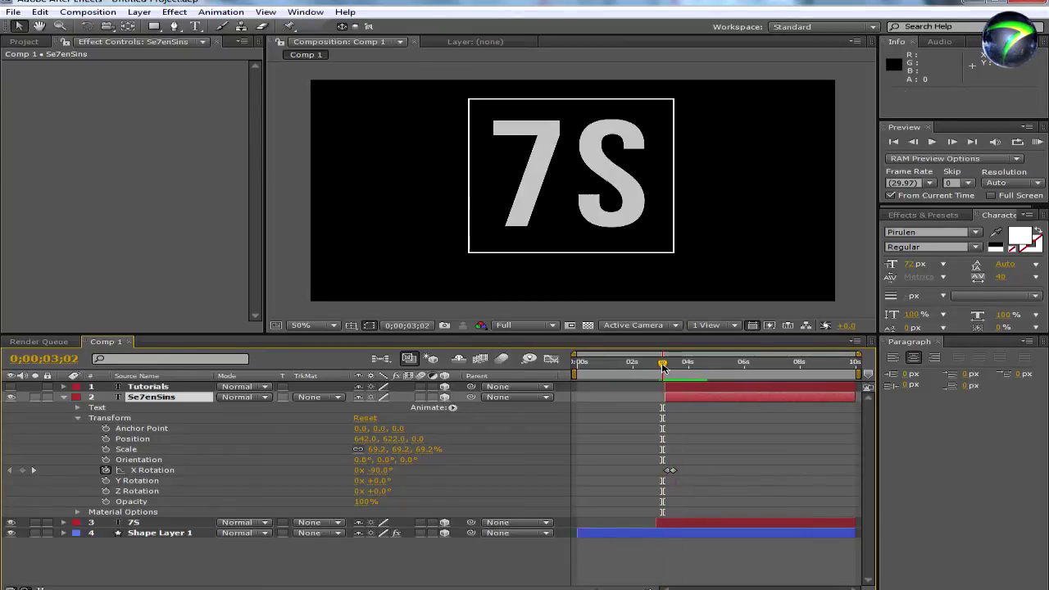
key("KP_0")
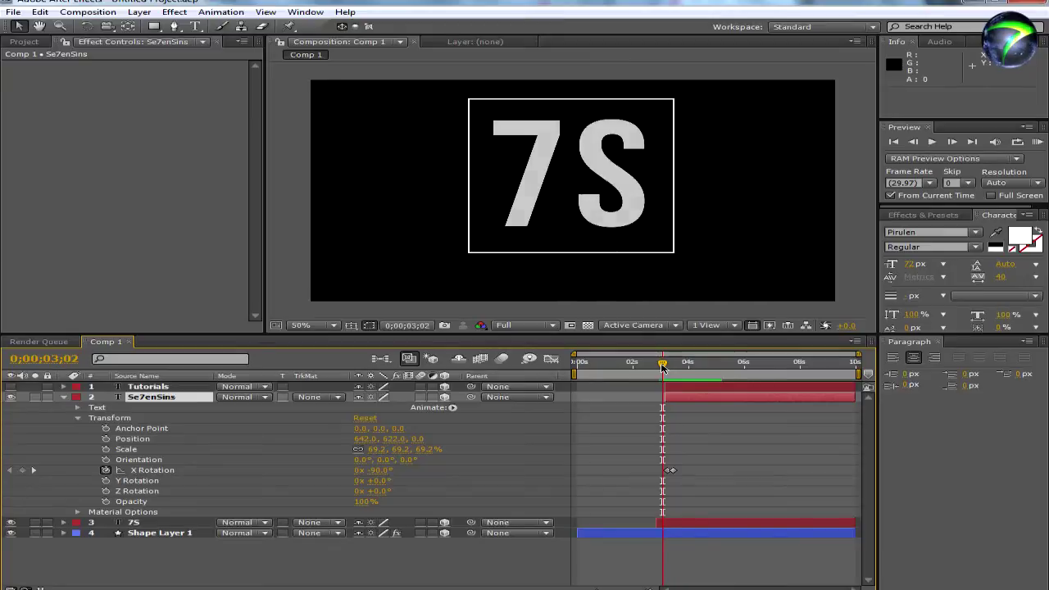
Move the Se7enSins layer's ending X Rotation keyframe to 0;00;03;16 and apply Easy Ease to it
left_click(671, 363)
left_click(674, 471)
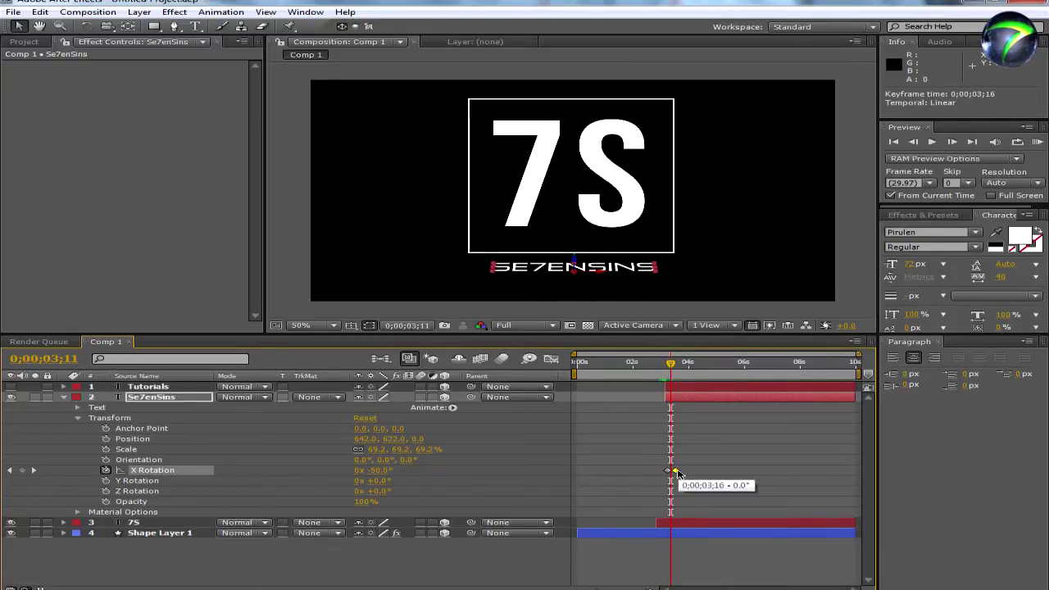
key("F9")
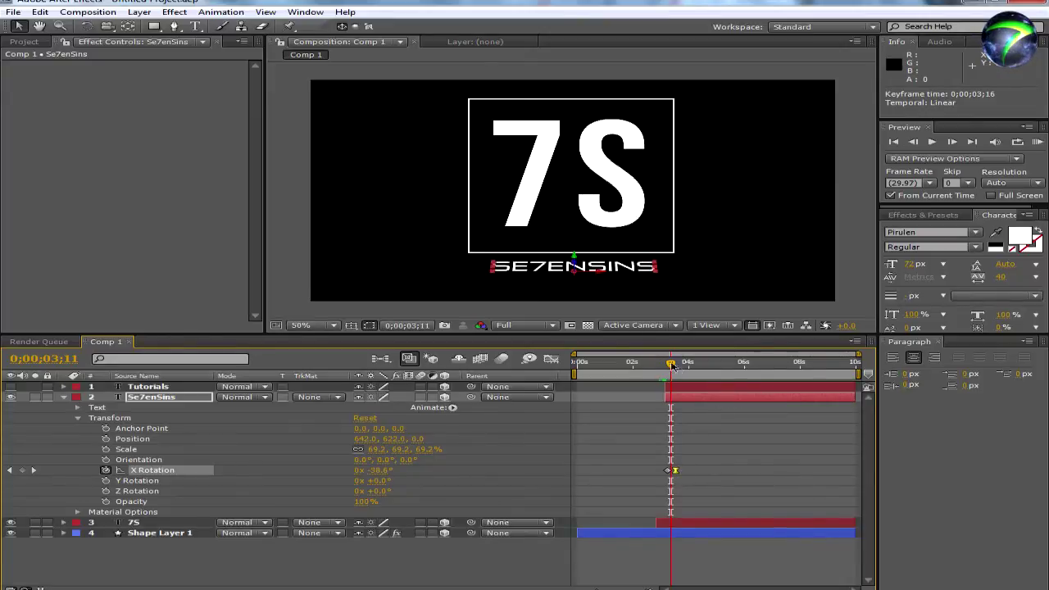
Fade in the Se7enSins layer with Opacity keyframes of 0% at 0;00;03;07 and 100% at 0;00;03;16
left_click_drag(673, 367, 670, 371)
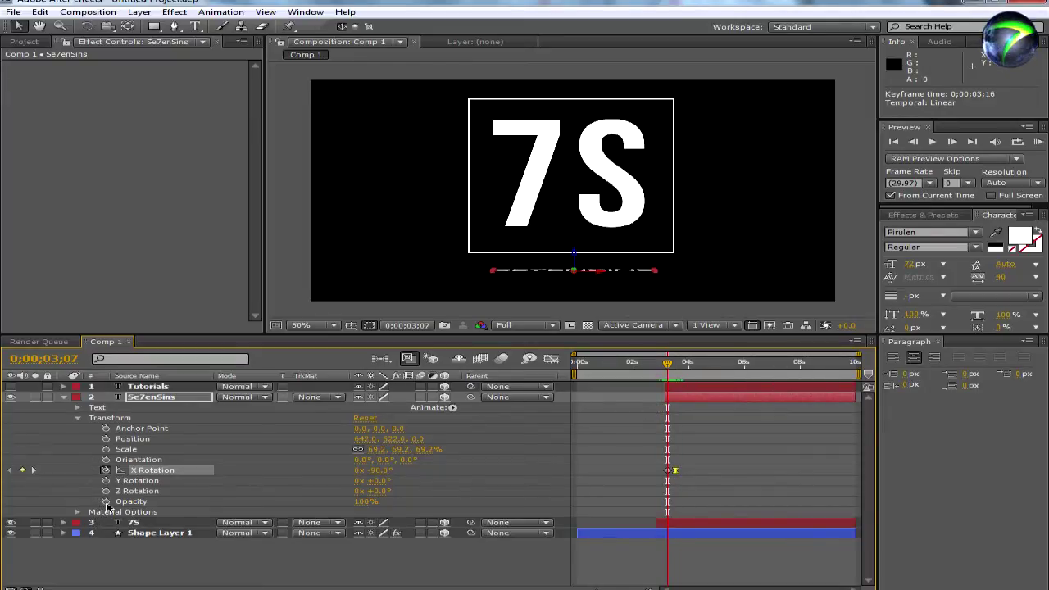
left_click(106, 502)
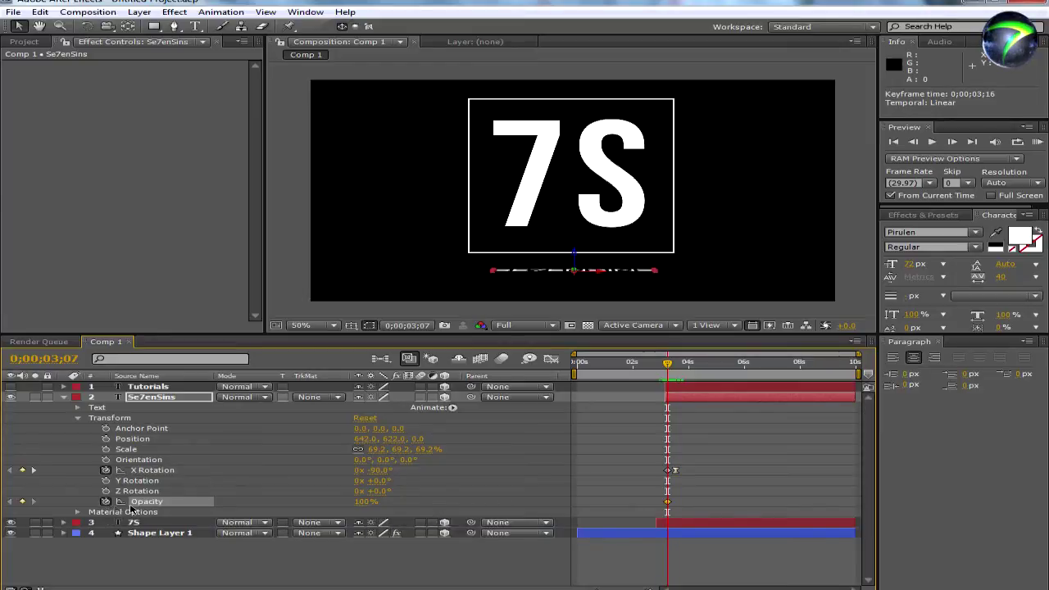
left_click_drag(364, 508, 208, 490)
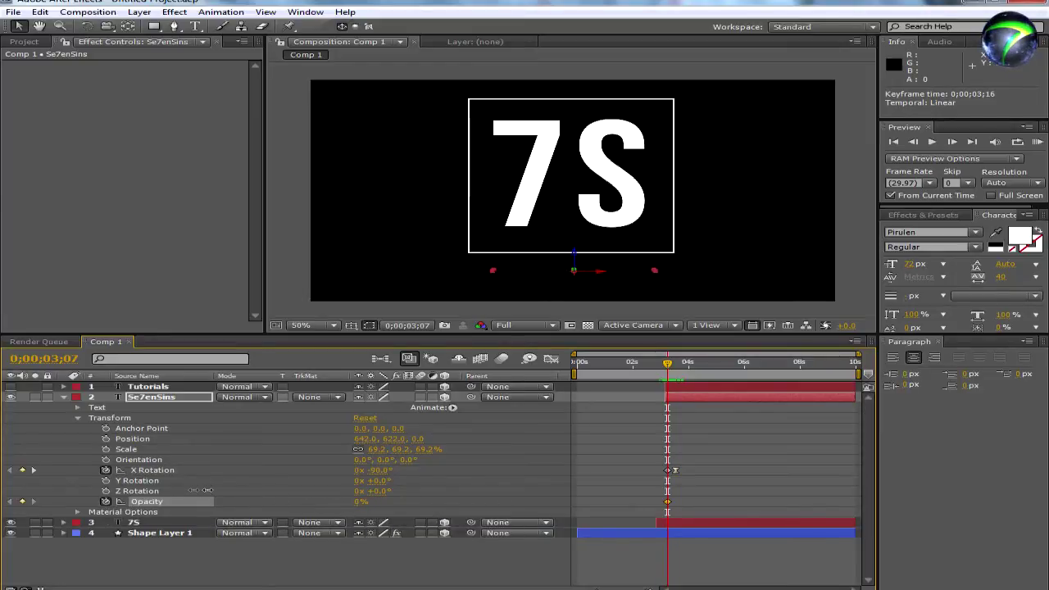
left_click_drag(667, 363, 679, 366)
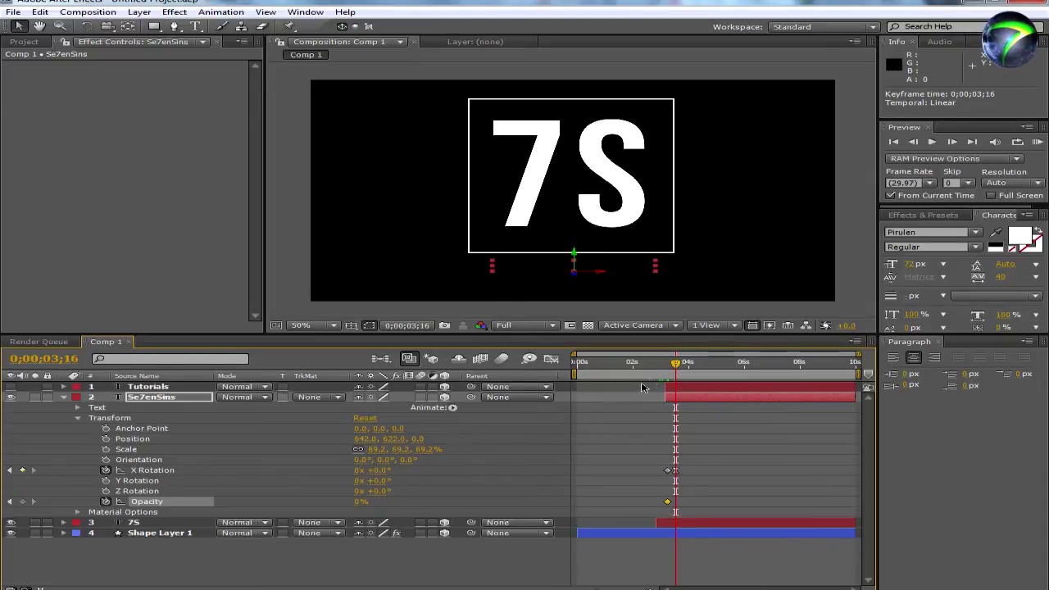
left_click_drag(358, 503, 409, 501)
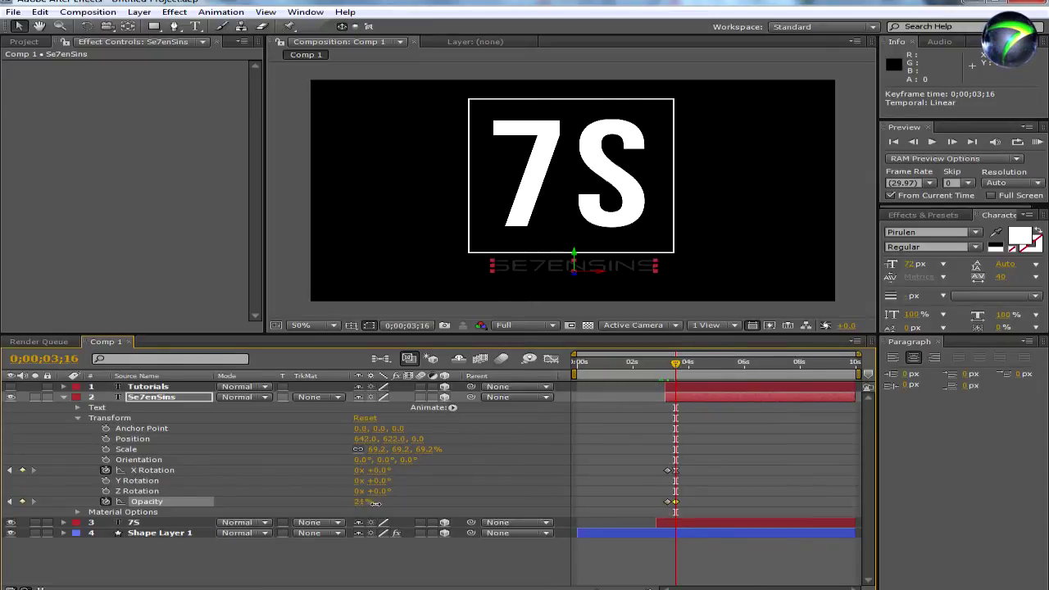
left_click(668, 366)
mouse_move(667, 365)
left_mouse_down()
mouse_move(681, 366)
mouse_move(650, 373)
mouse_move(677, 376)
left_mouse_up()
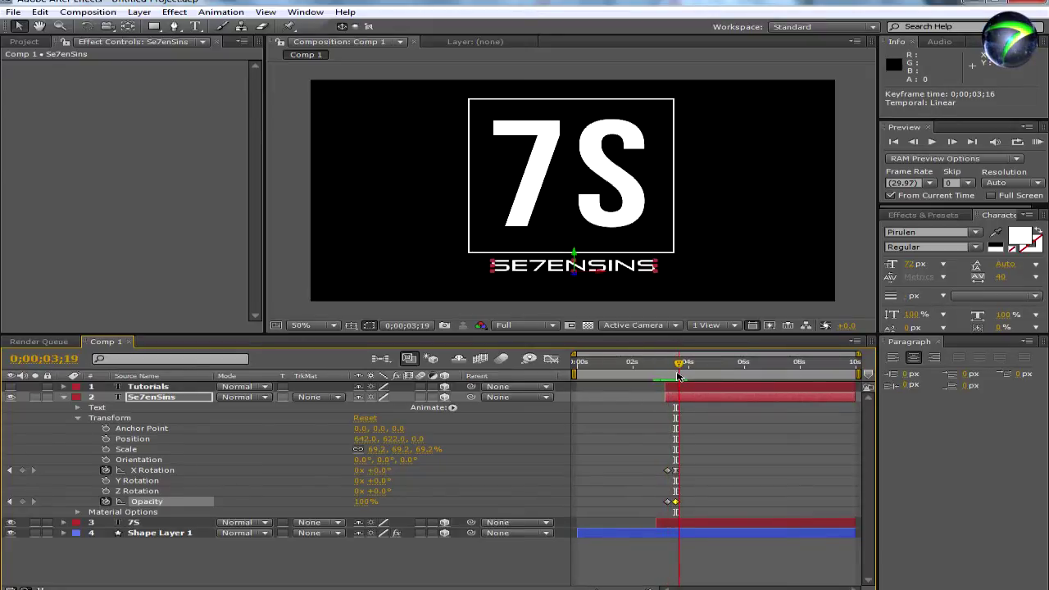
Keyframe the Tutorials layer's X Rotation at 90° at 0;00;03;04 and make the layer visible again
left_click(63, 386)
left_click(75, 407)
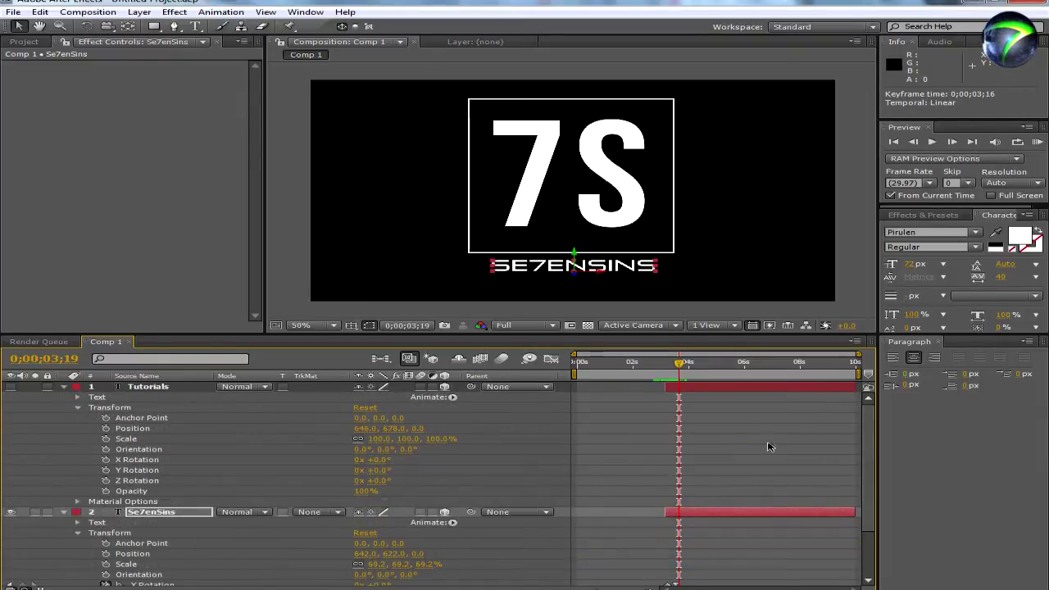
left_click_drag(679, 361, 665, 363)
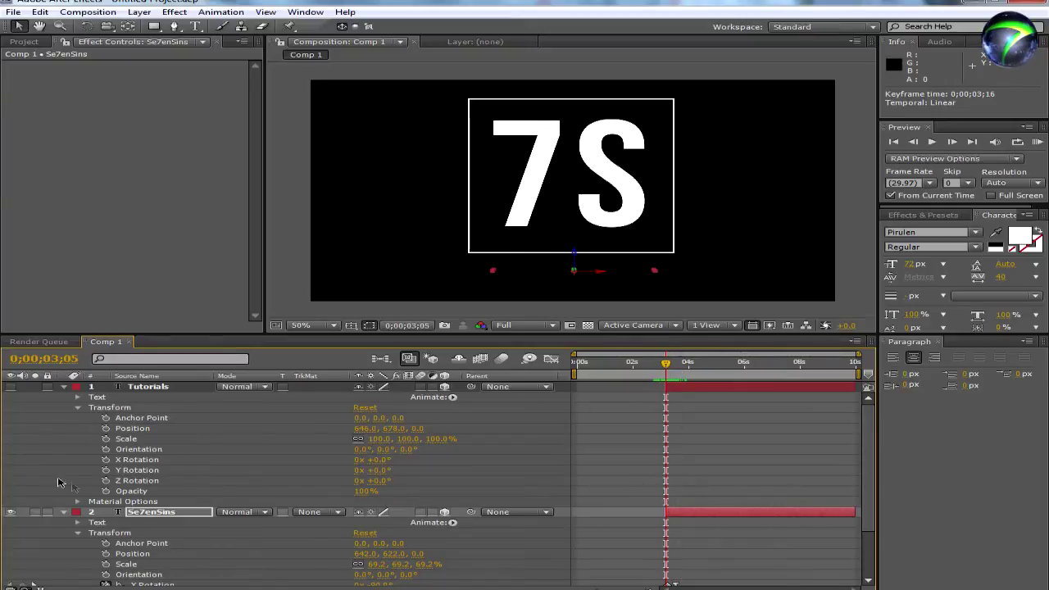
left_click(106, 459)
mouse_move(665, 363)
left_mouse_down()
mouse_move(693, 363)
mouse_move(629, 363)
left_mouse_up()
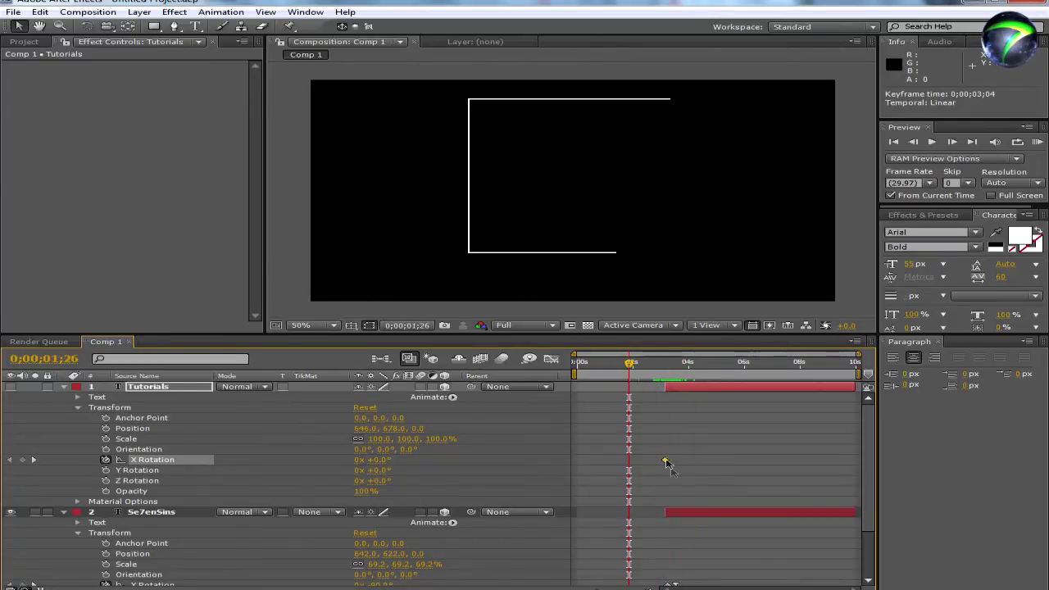
key("k")
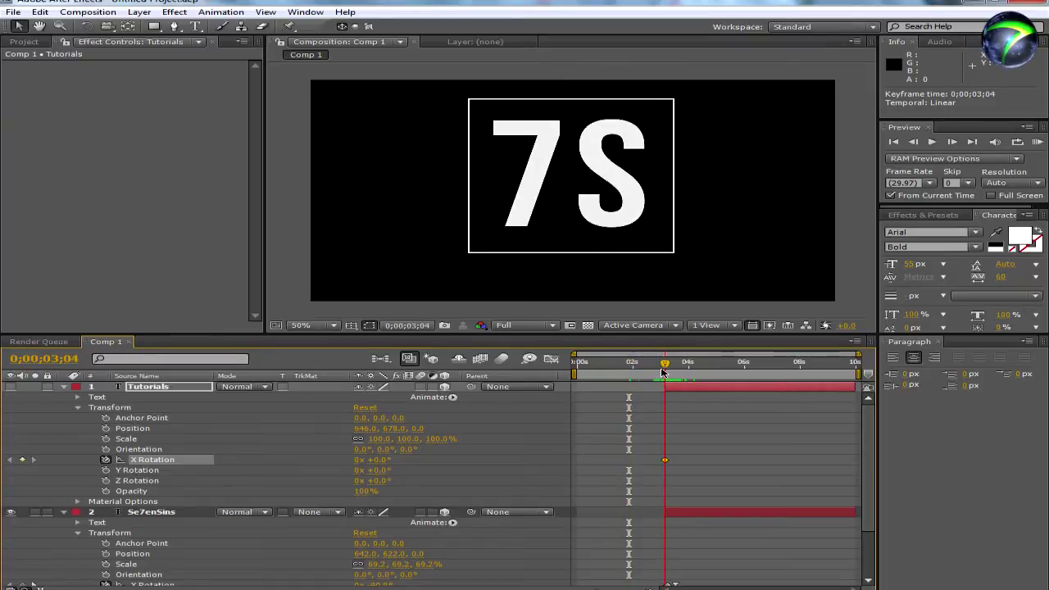
left_click(382, 461)
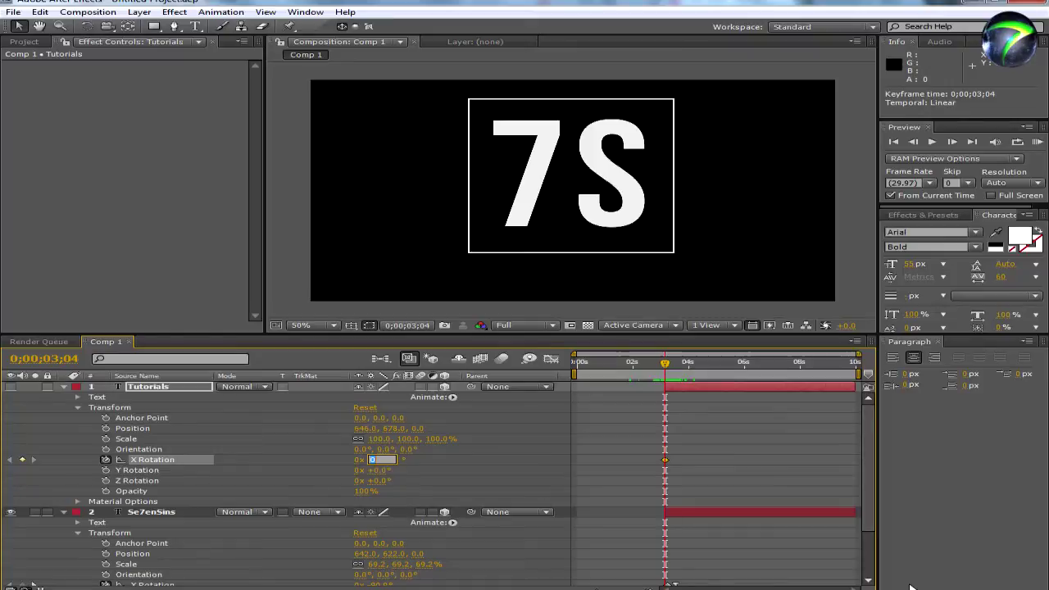
left_click(523, 456)
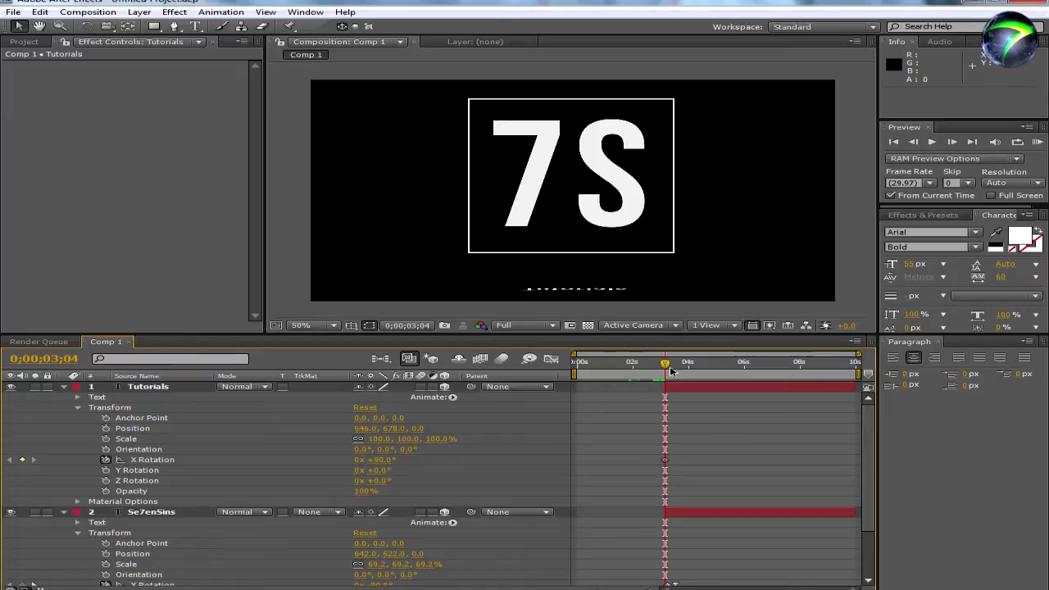
Add a Tutorials X Rotation keyframe of 0° at 0;00;03;16 and apply Easy Ease to it
left_click_drag(867, 463, 867, 466)
left_click_drag(666, 368, 679, 368)
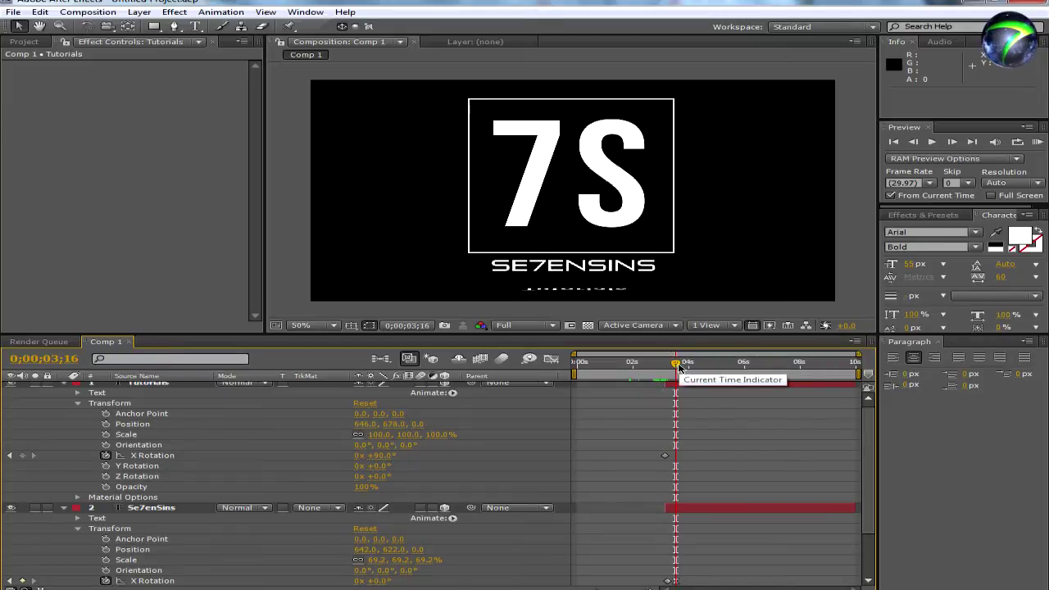
left_click(378, 456)
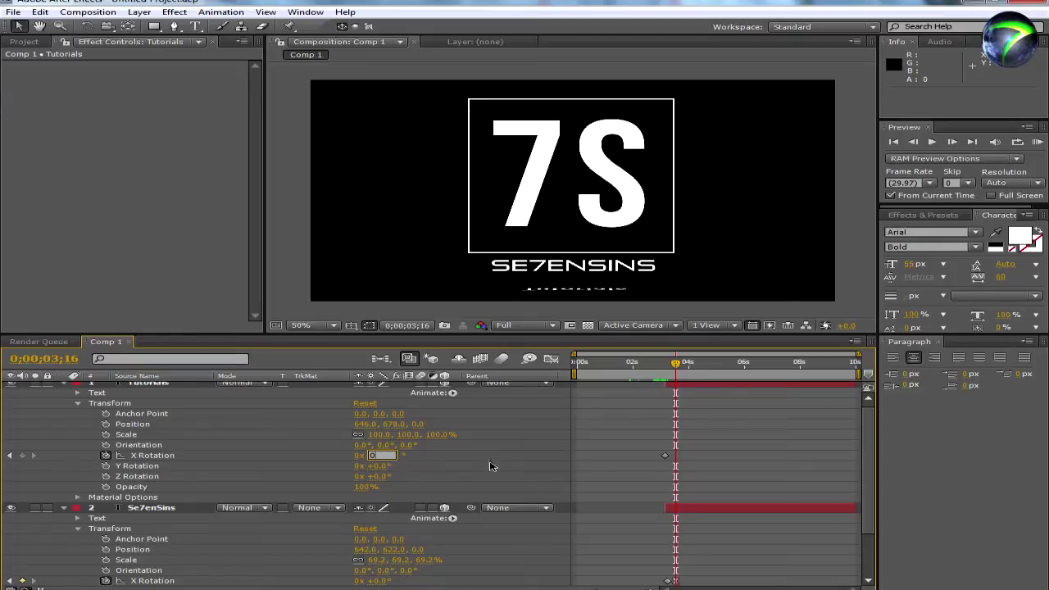
key("Return")
left_click(675, 457)
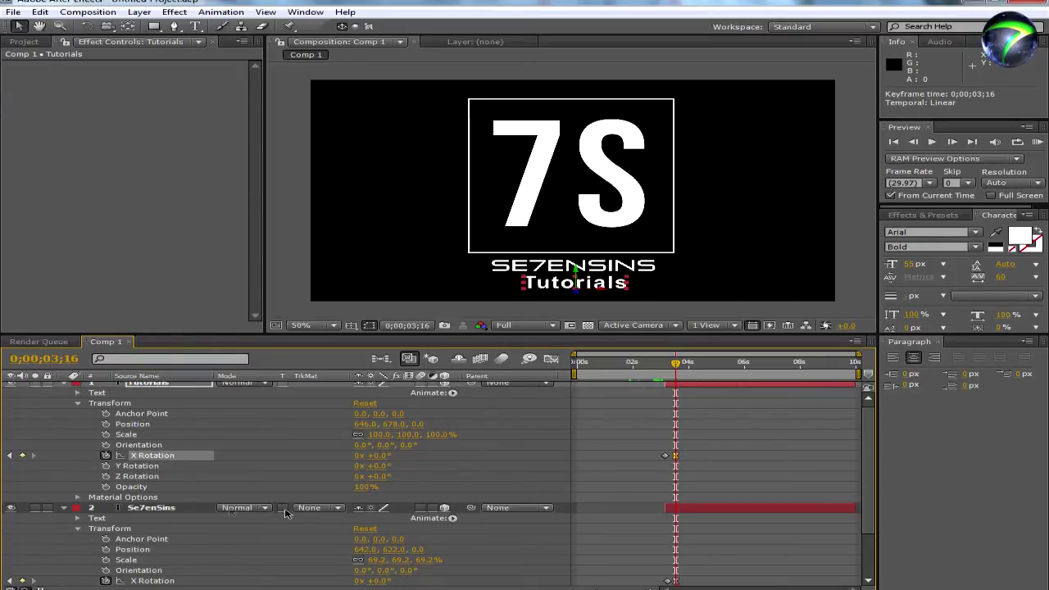
left_click(234, 490)
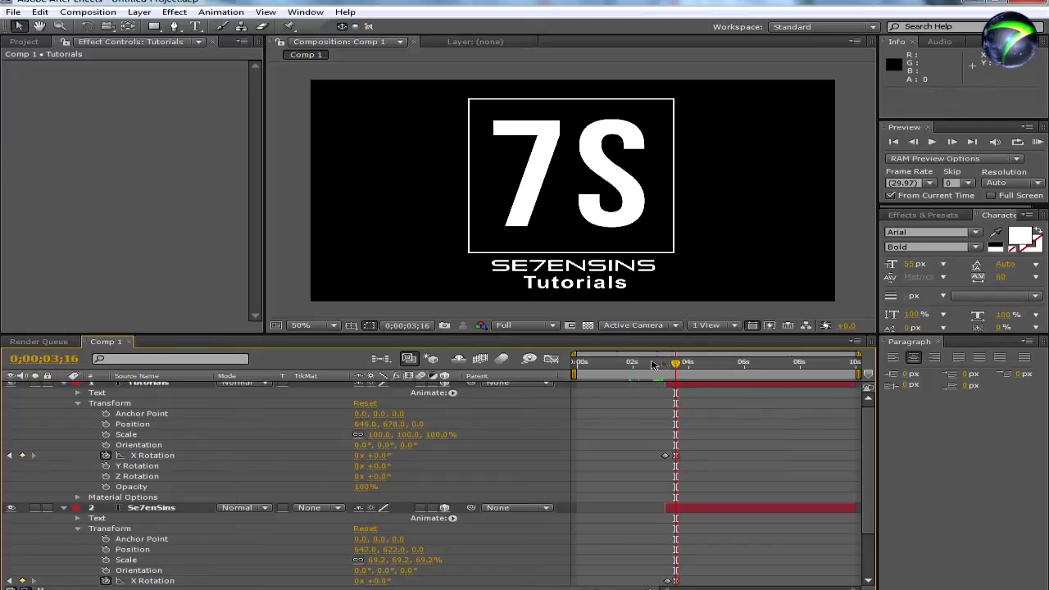
Fade in the Tutorials layer with Opacity keyframes of 0% at 0;00;03;04 and 100% at 0;00;03;16, and preview from 0;00;02;24
left_click_drag(673, 366, 662, 369)
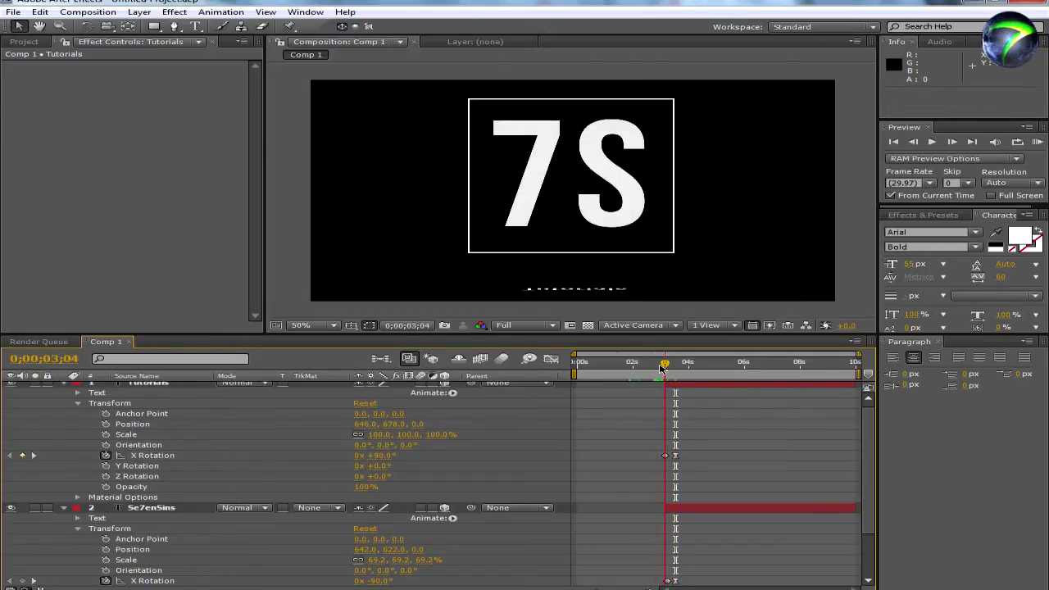
left_click(105, 487)
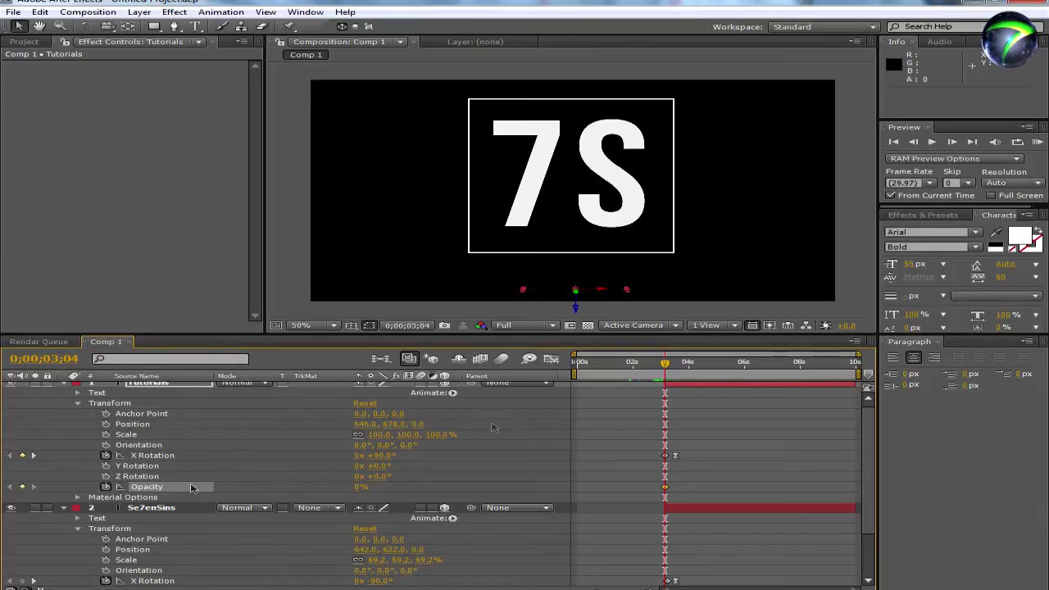
left_click_drag(665, 363, 676, 366)
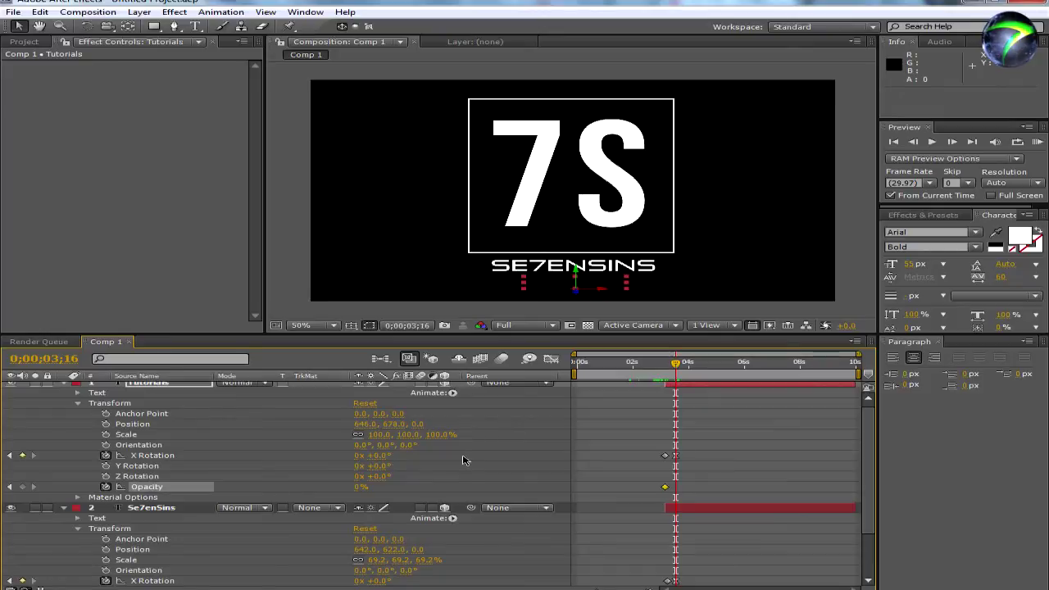
left_click_drag(360, 488, 494, 495)
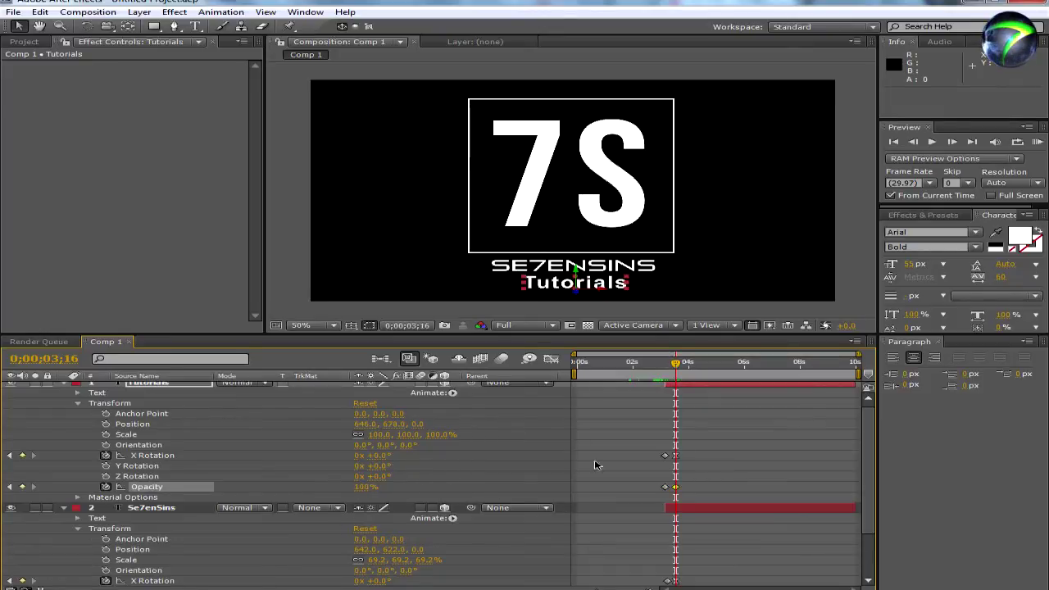
left_click_drag(679, 363, 654, 362)
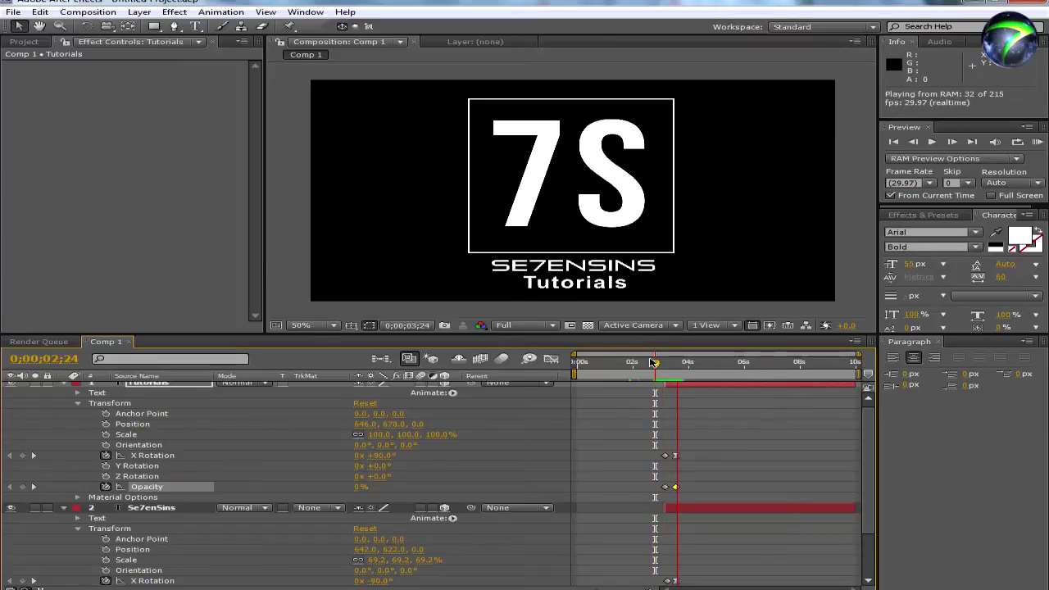
key("KP_0")
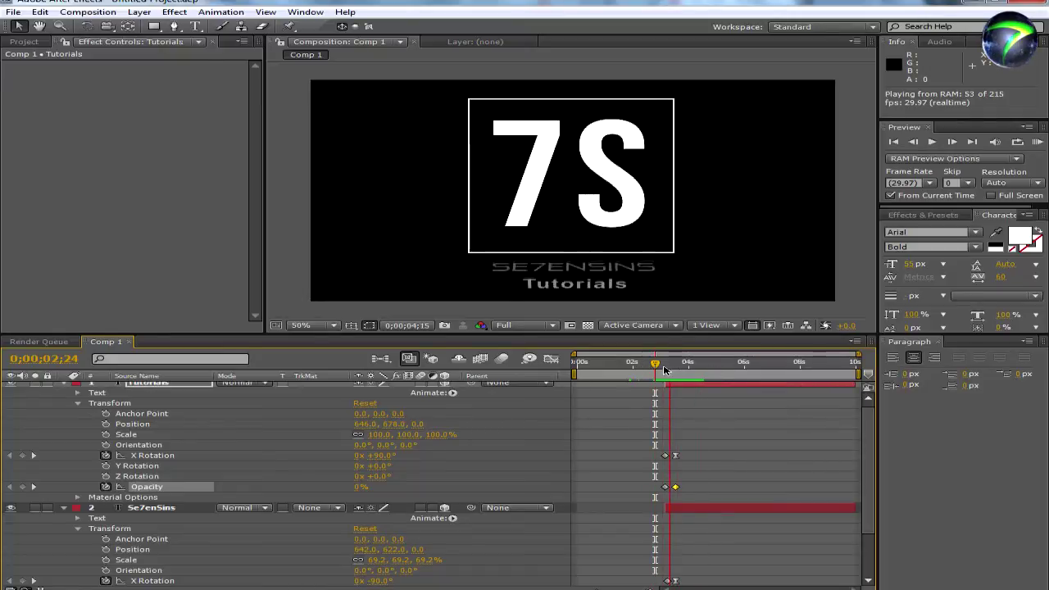
Set the Tutorials layer's X Rotation keyframe at 0;00;03;04 to -90° and check the rotation up to 0;00;03;22
key("space")
left_click_drag(688, 366, 661, 377)
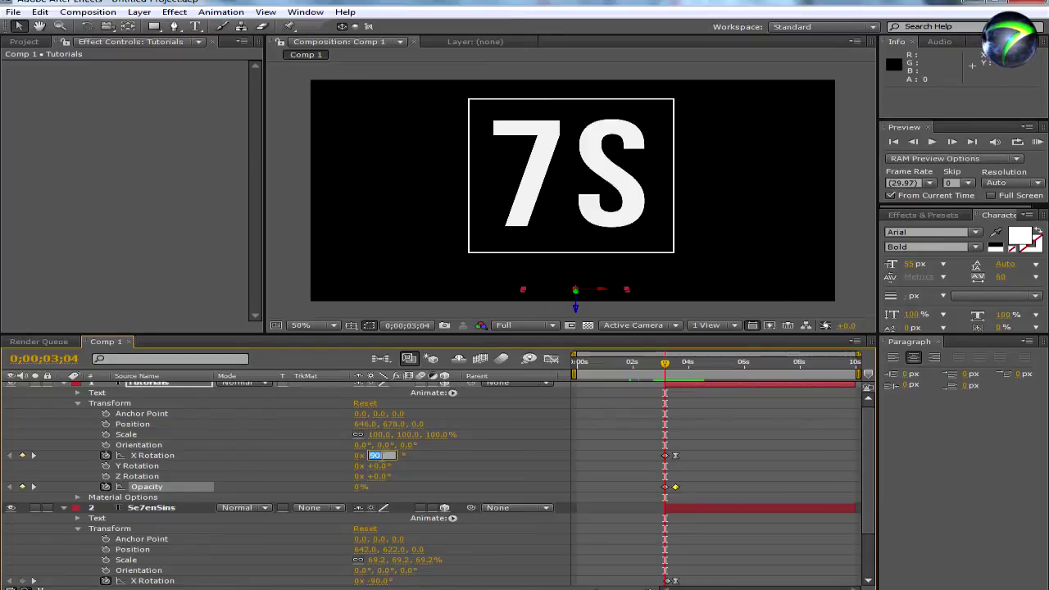
type("-90")
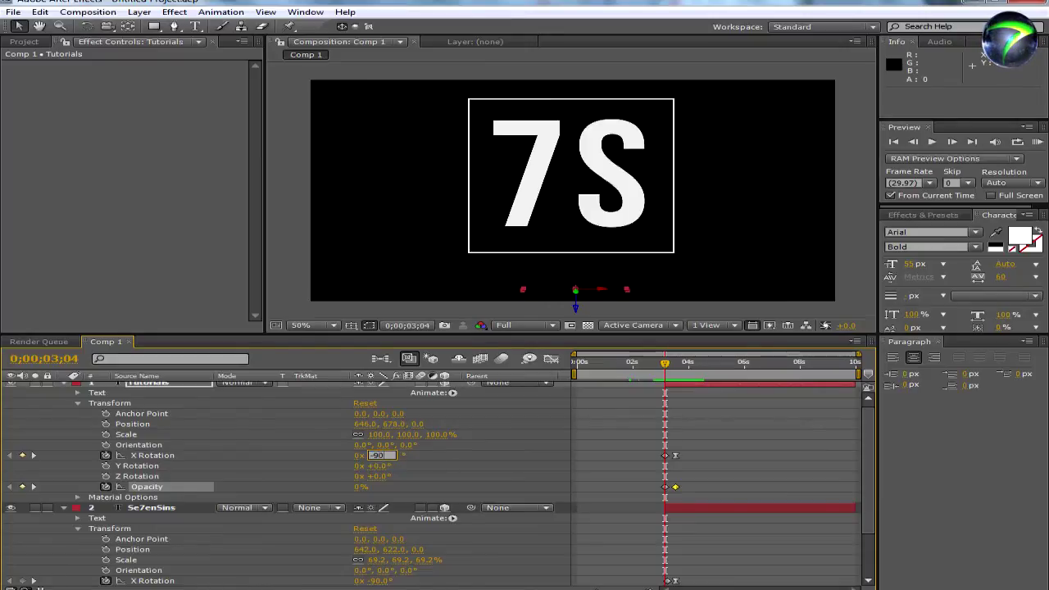
left_click(666, 371)
left_click_drag(666, 371, 682, 371)
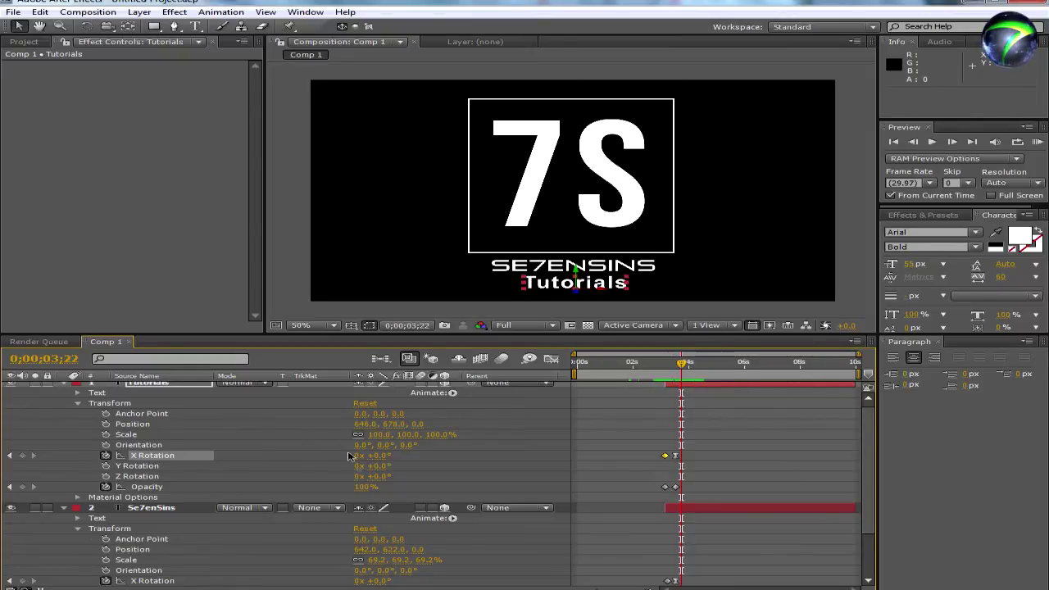
Delete both X Rotation keyframes from the Tutorials layer
left_click(671, 457)
left_click(675, 457)
key("Delete")
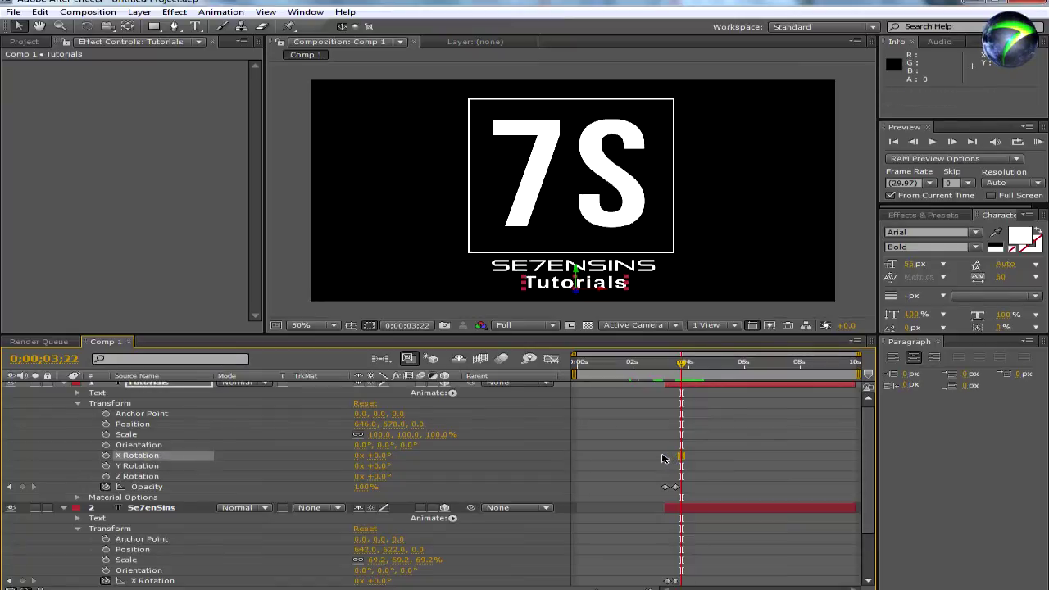
Animate the Tutorials layer's Position from 646, 780 at its first Opacity keyframe up to 646, 680 at 0;00;03;16
left_click_drag(682, 364, 658, 375)
left_click_drag(555, 285, 539, 317)
left_click(105, 424)
left_click_drag(666, 363, 677, 364)
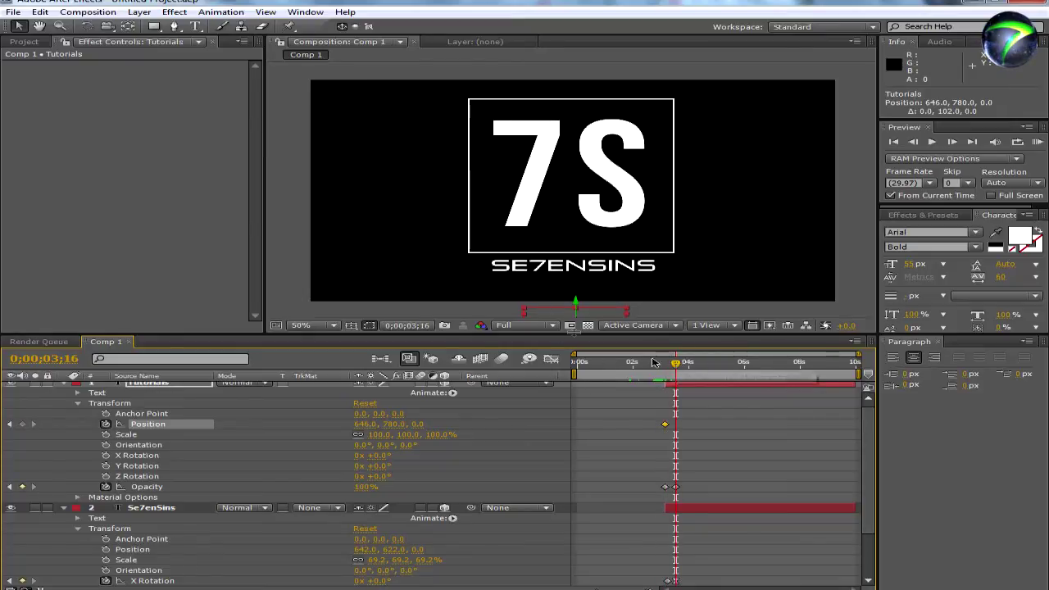
left_click(545, 314)
left_click_drag(545, 314, 547, 286)
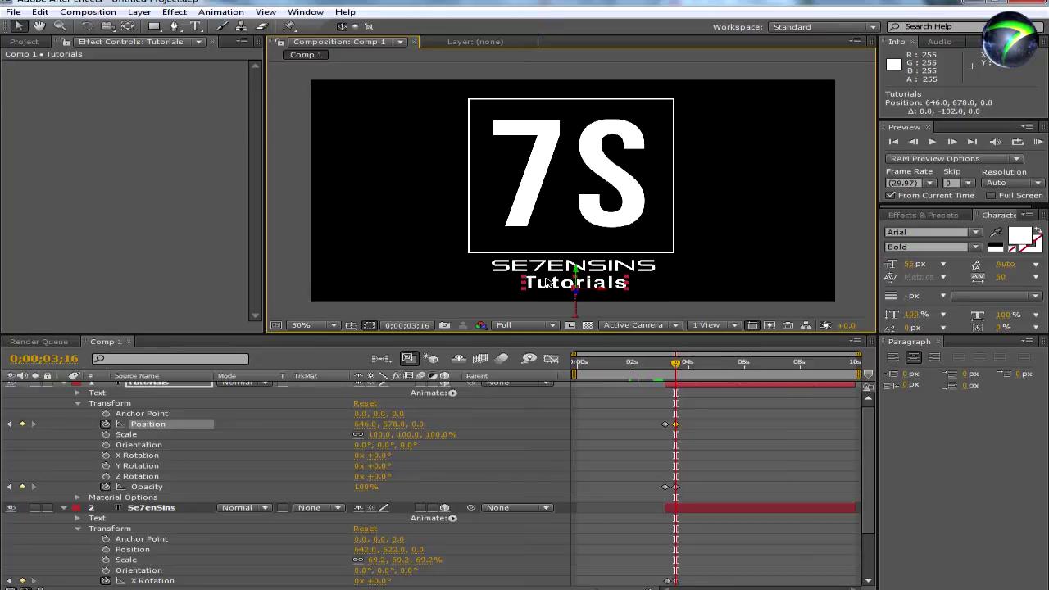
left_click_drag(552, 284, 553, 285)
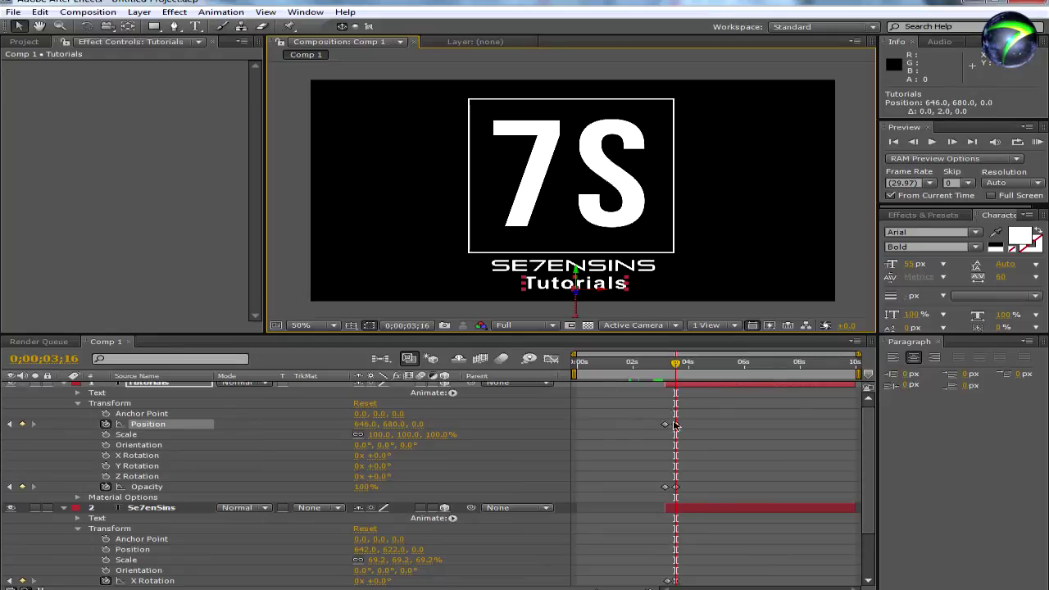
Apply Easy Ease to the Tutorials layer's Position and Opacity keyframes at 0;00;03;16 and preview from 0;00;02;22
mouse_move(675, 424)
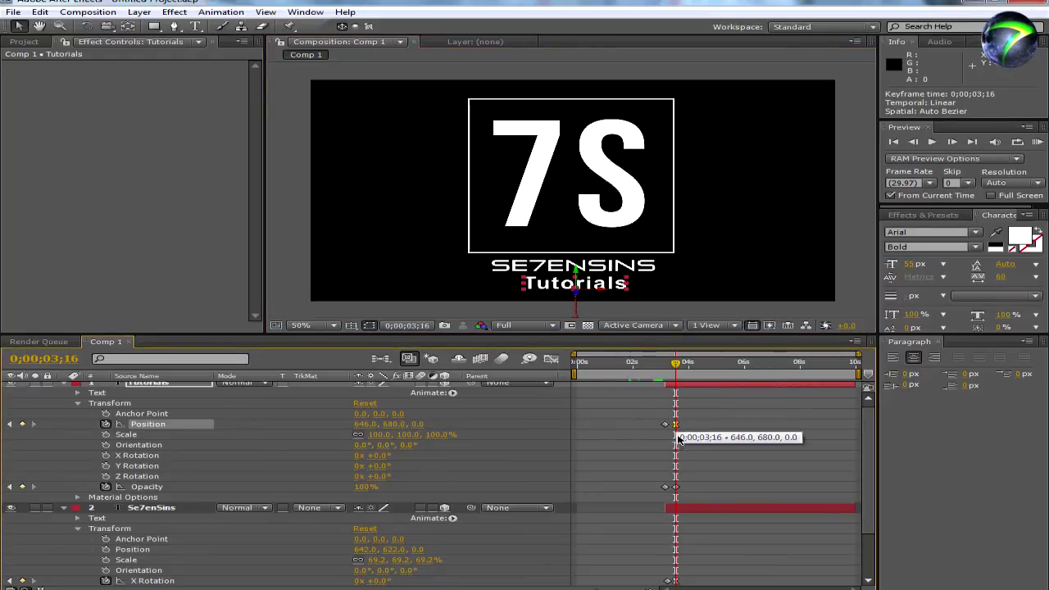
left_click(676, 486)
left_click_drag(675, 362, 655, 363)
key("KP_0")
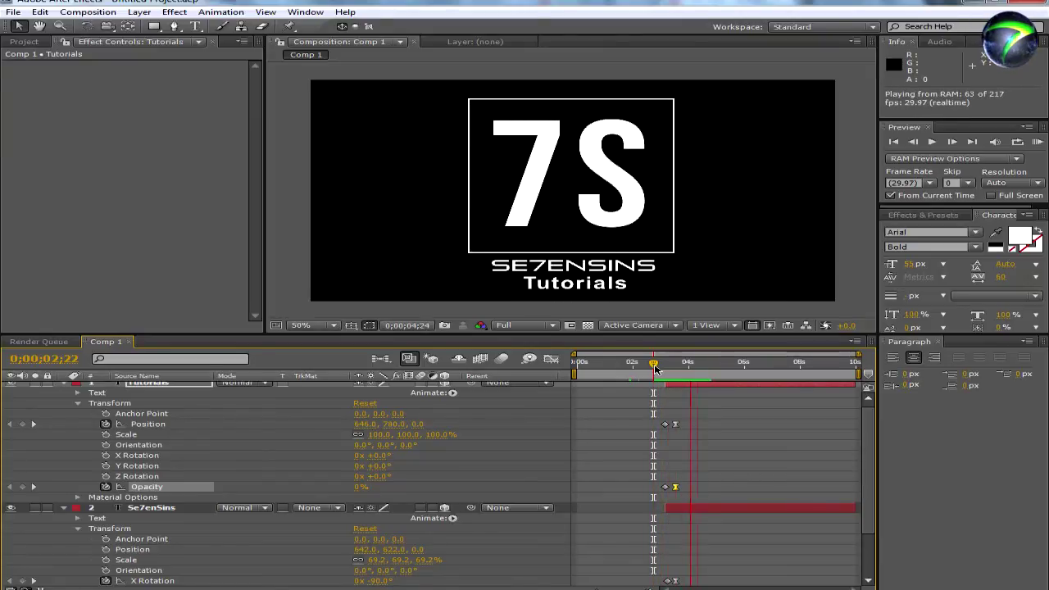
key("space")
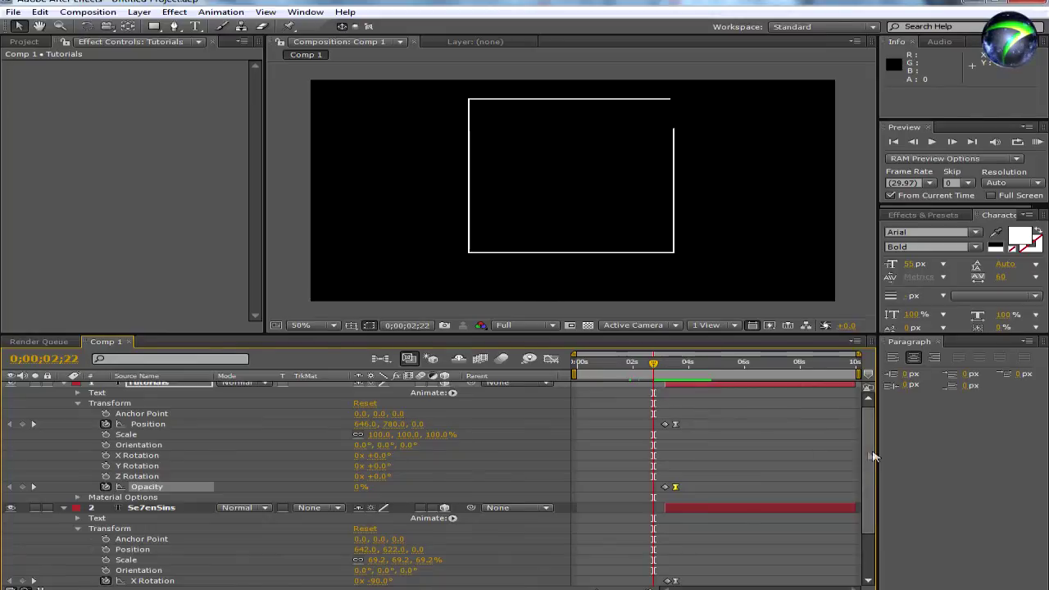
Delay the Tutorials layer to start at 0;00;03;20, shift its Position keyframes to the layer start and 0;00;04;03, and preview from 0;00;03;03
scroll(868, 440, "up", 1)
left_click_drag(666, 388, 679, 367)
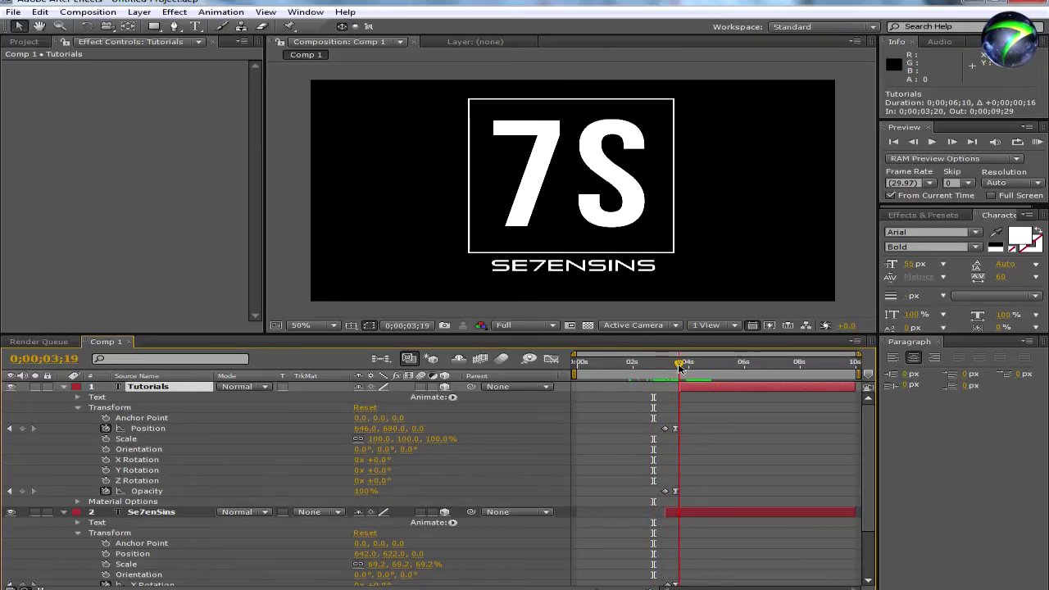
left_click(666, 429)
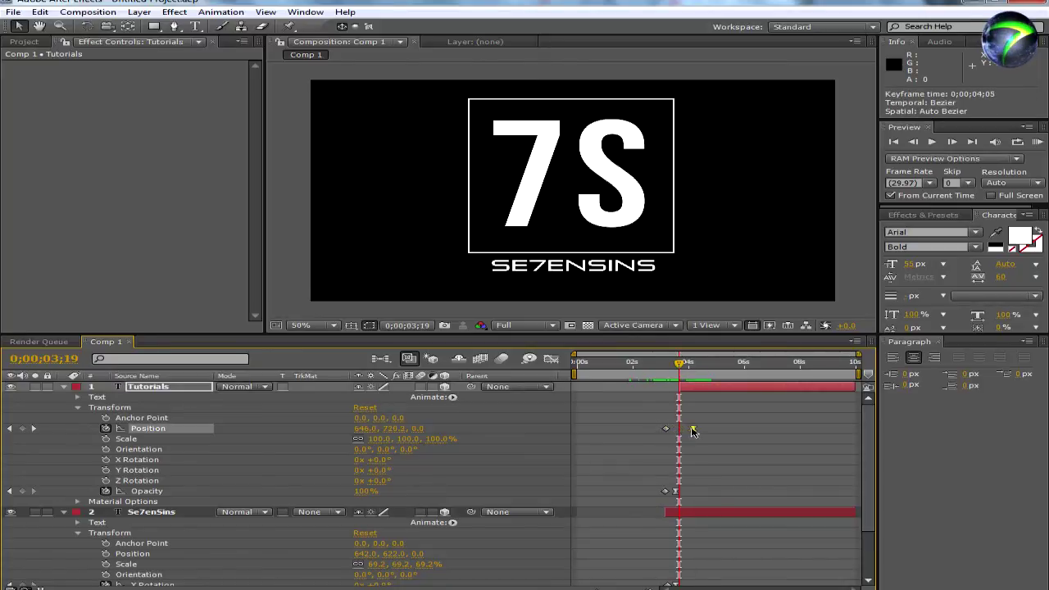
left_click_drag(666, 430, 678, 430)
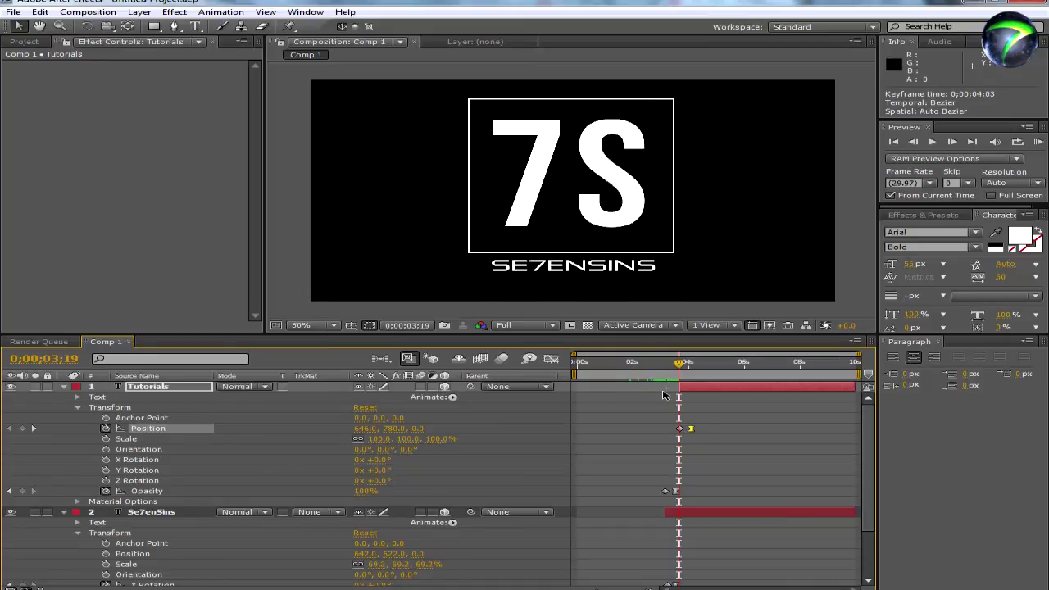
mouse_move(675, 369)
left_mouse_down()
mouse_move(663, 370)
mouse_move(691, 374)
mouse_move(677, 375)
left_mouse_up()
key("KP_0")
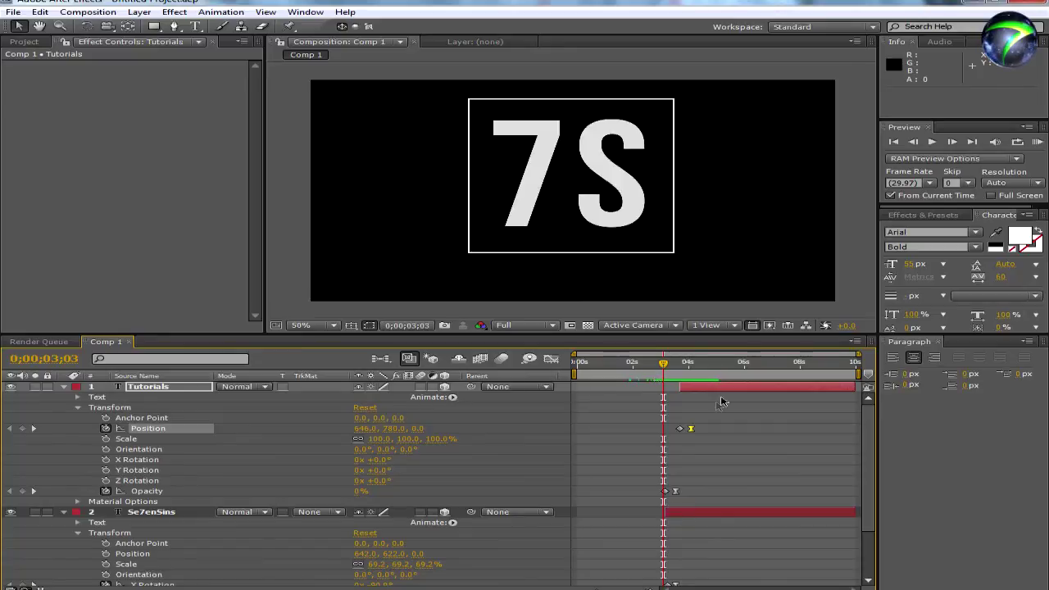
Speed up the Tutorials slide by moving its end Position keyframe to 0;00;03;28, and preview it
left_click(691, 431)
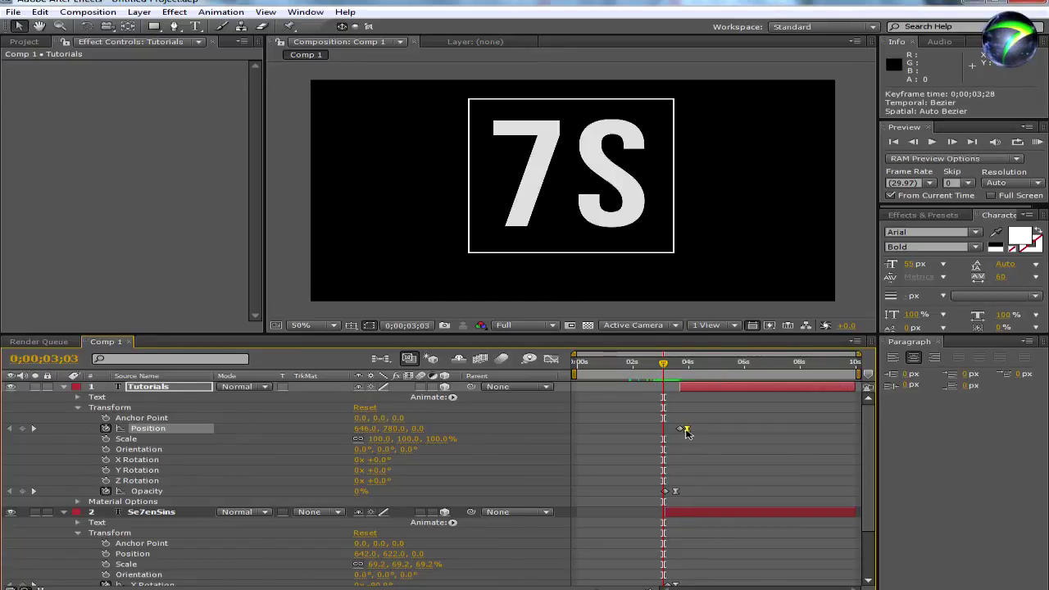
key("KP_0")
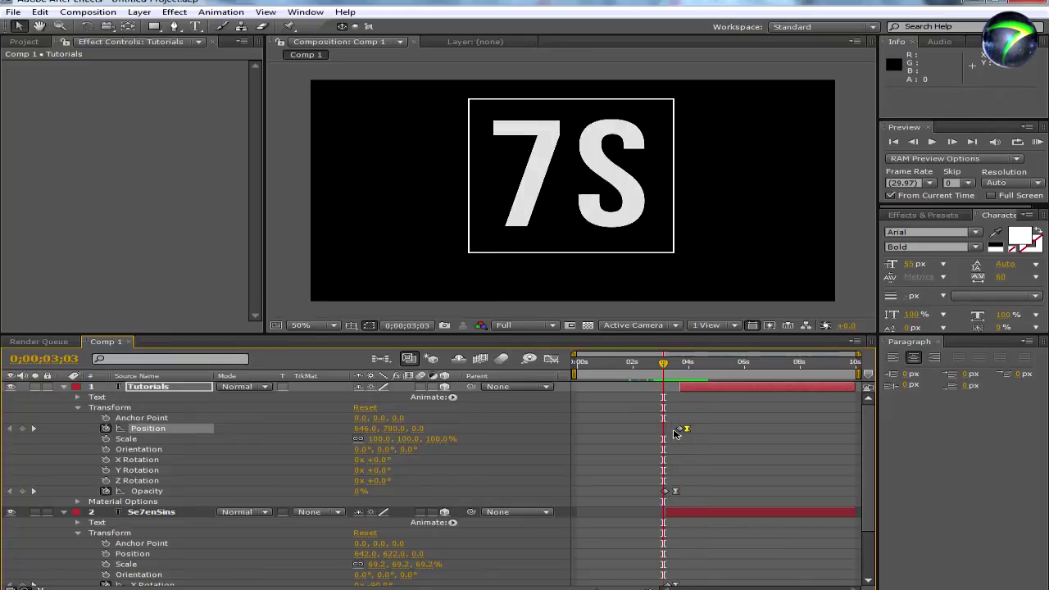
left_click(687, 428)
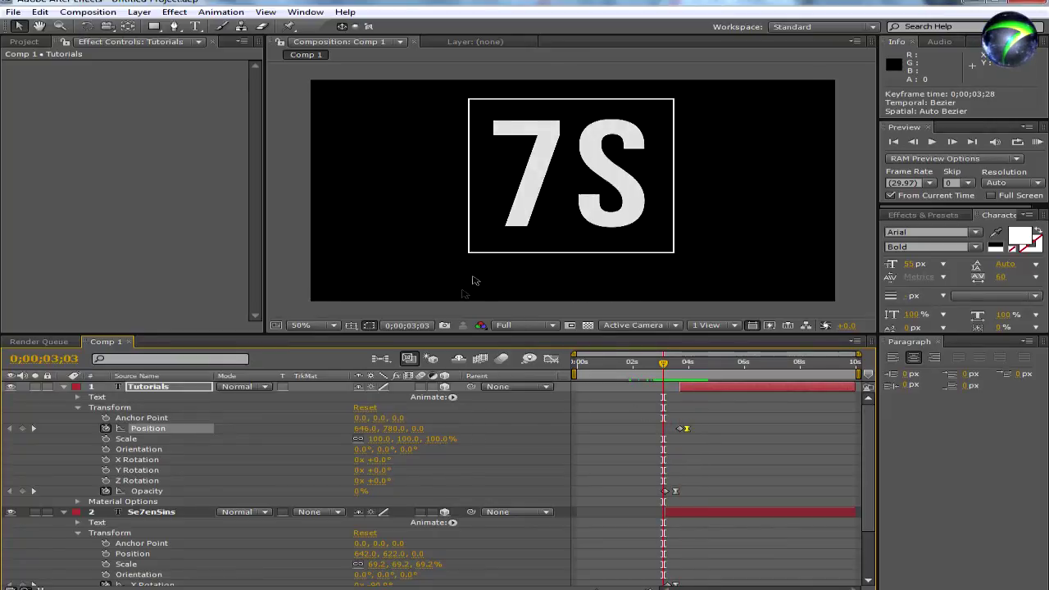
Enable motion blur for the composition and the Tutorials layer, and preview the slide from 0;00;03;03
left_click(502, 358)
left_click(420, 386)
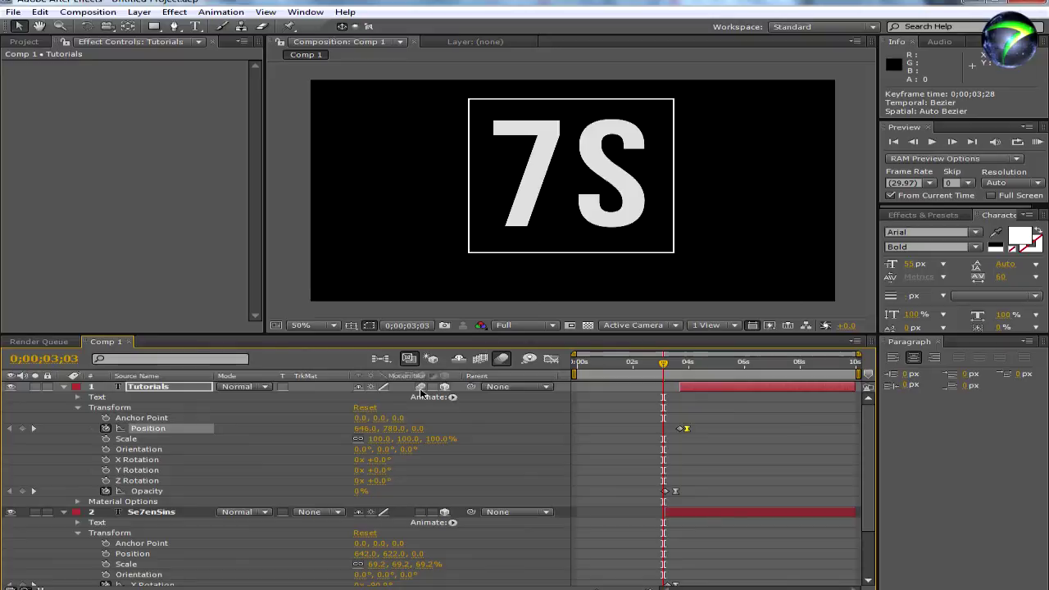
key("KP_0")
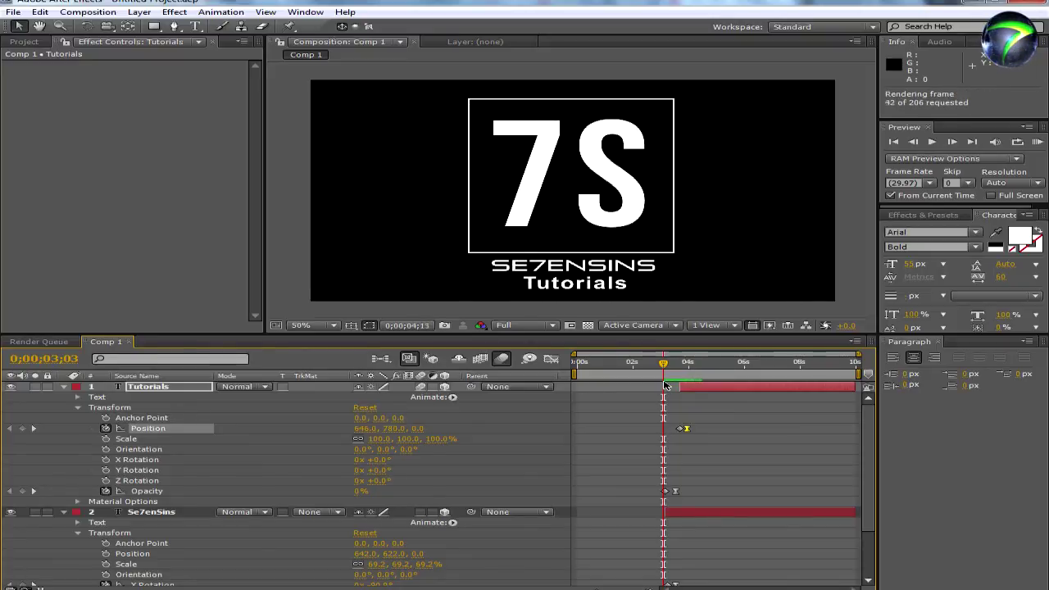
key("space")
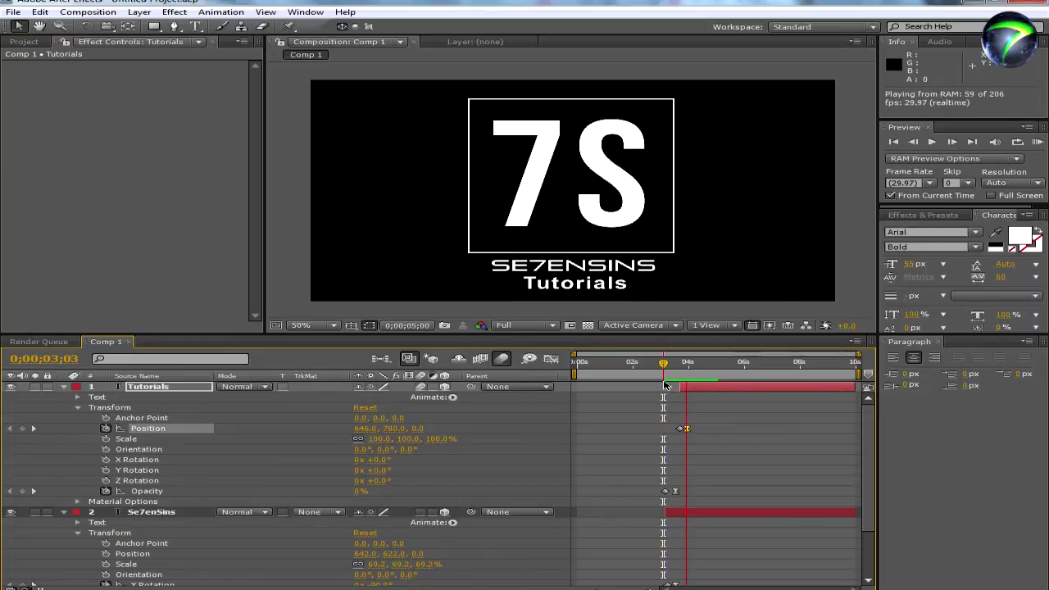
key("space")
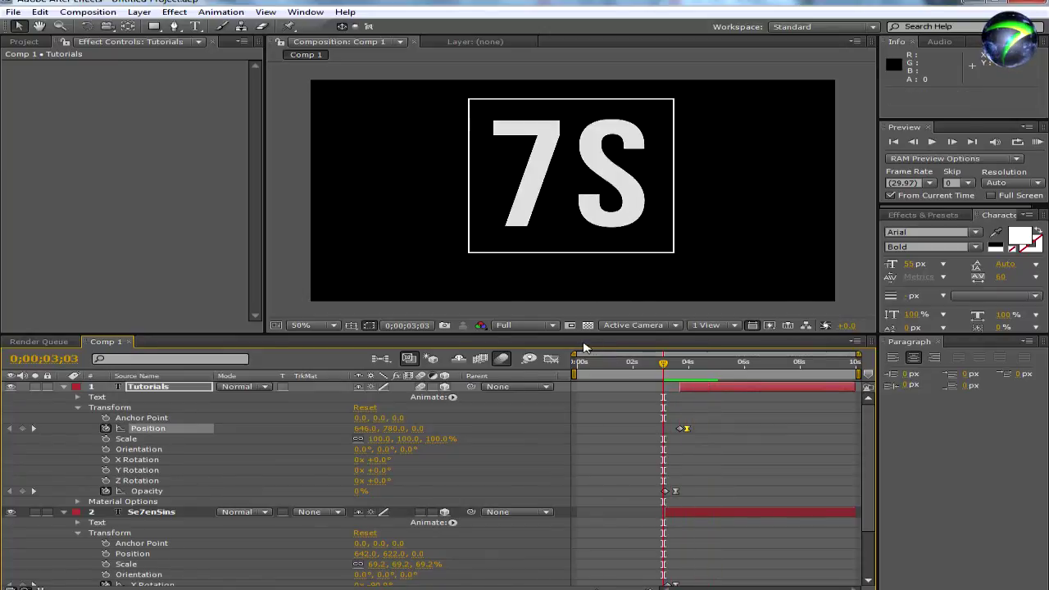
left_click_drag(665, 363, 686, 376)
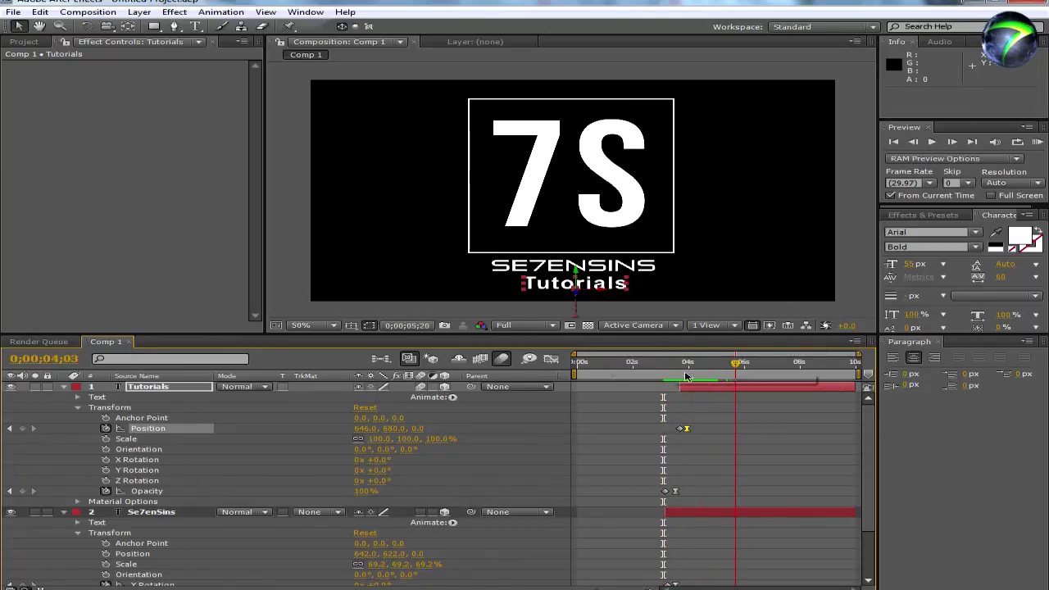